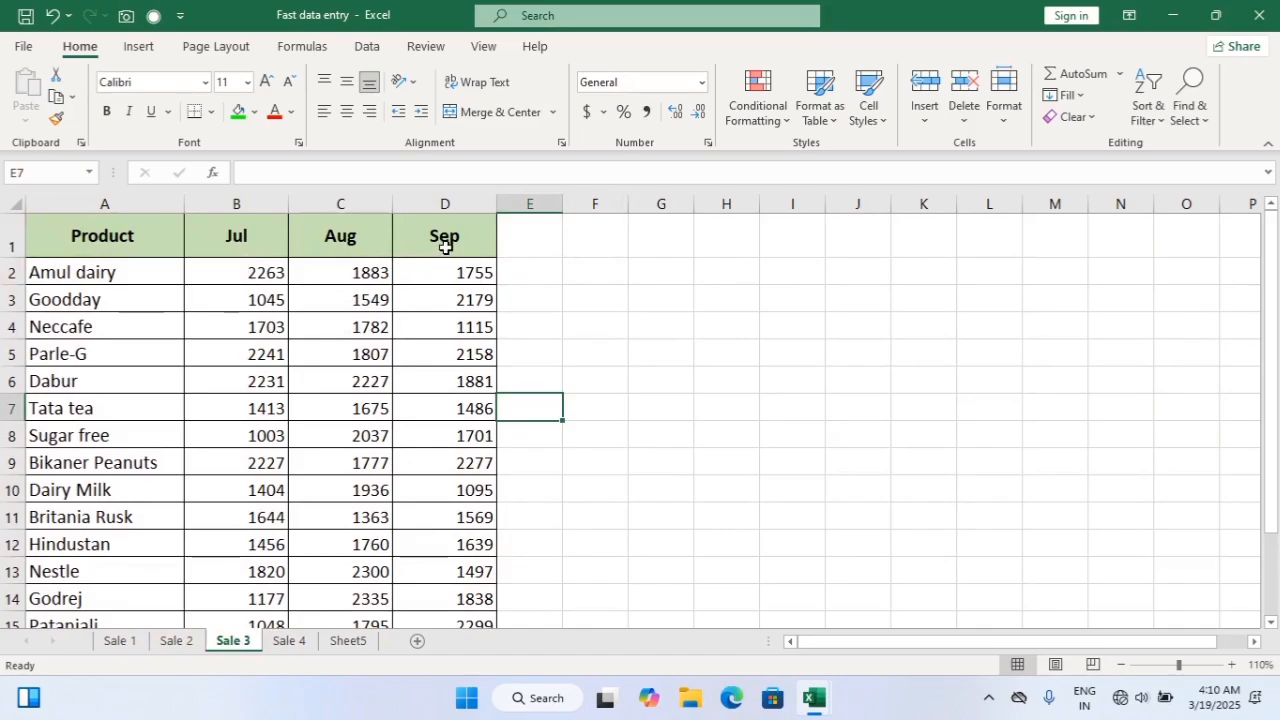
Step: View the October to December figures on the Sale 4 sheet, and switch to the empty product table on Sheet5
click(287, 642)
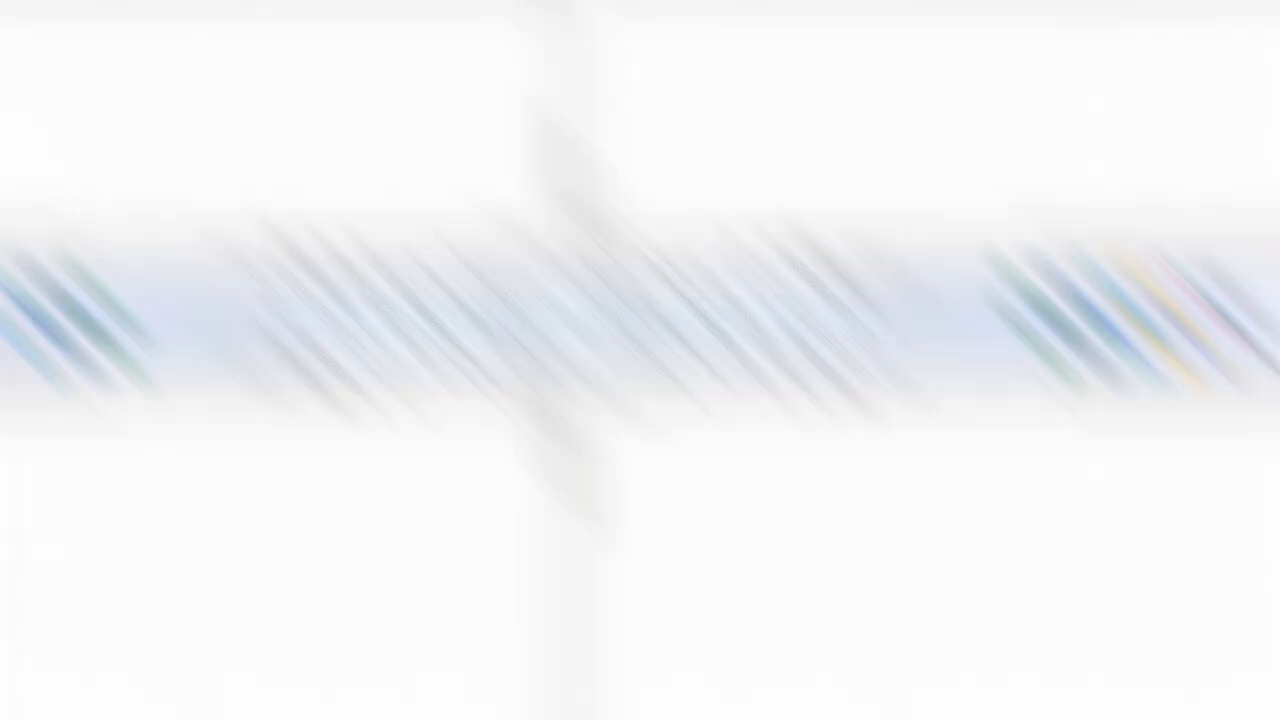
click(251, 278)
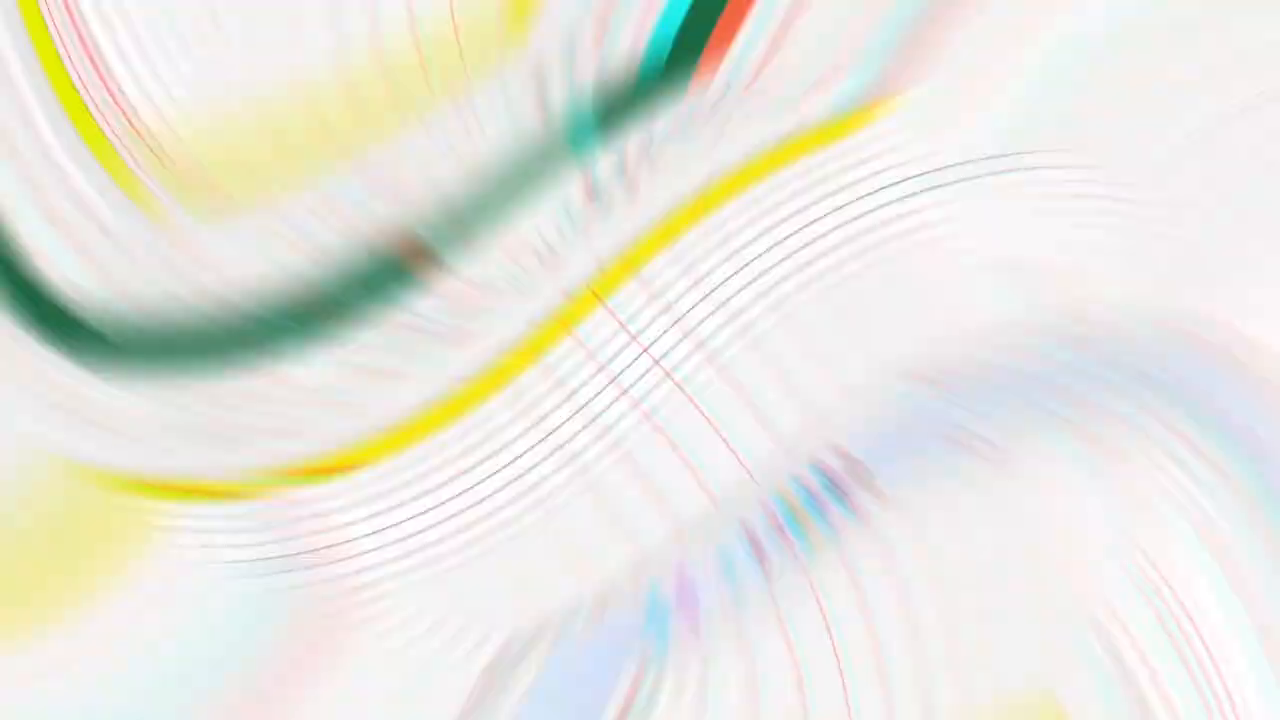
click(348, 641)
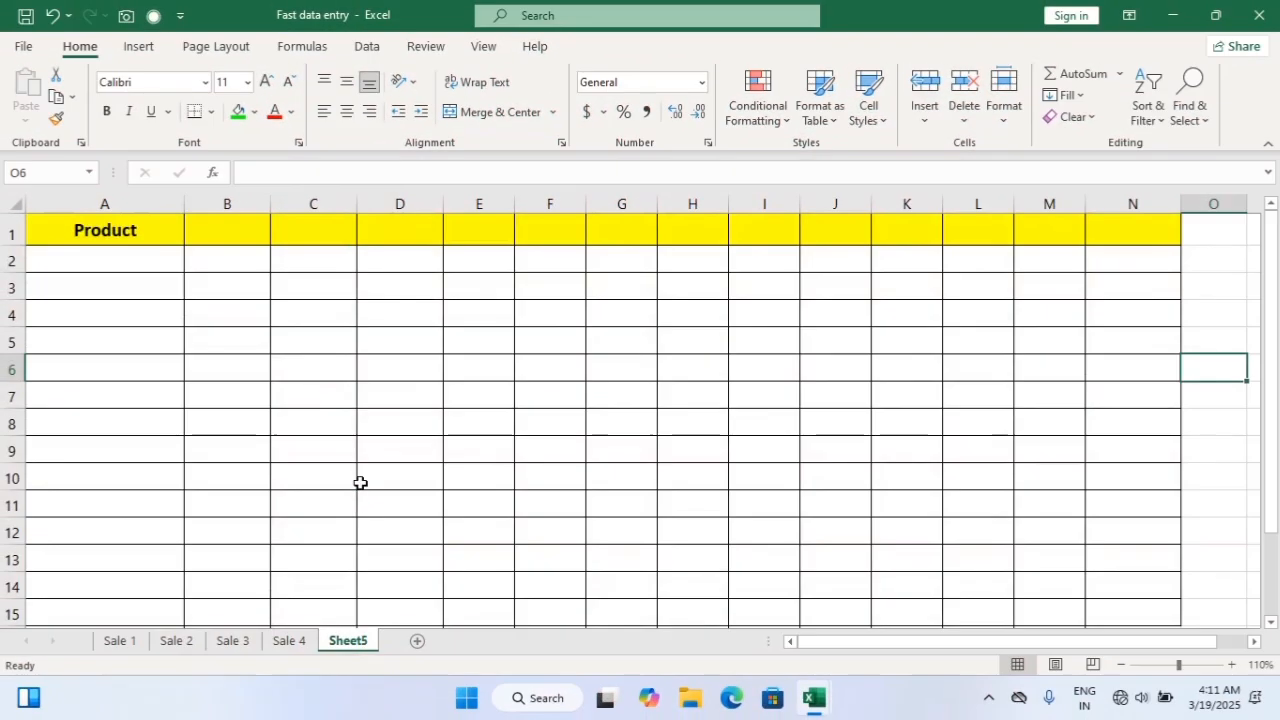
click(360, 481)
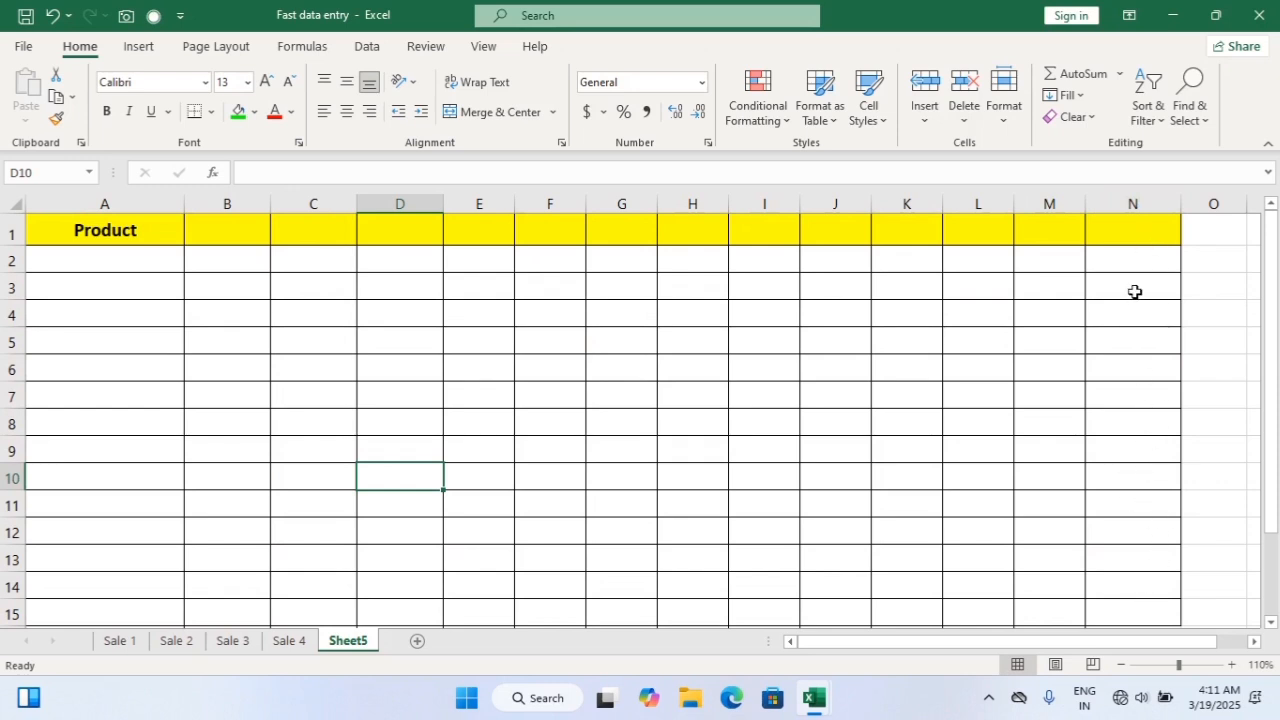
Step: Start a consolidation at cell A1 of Sheet5 and add range A1:D17 of the Sale 1 sheet as the first reference
click(120, 230)
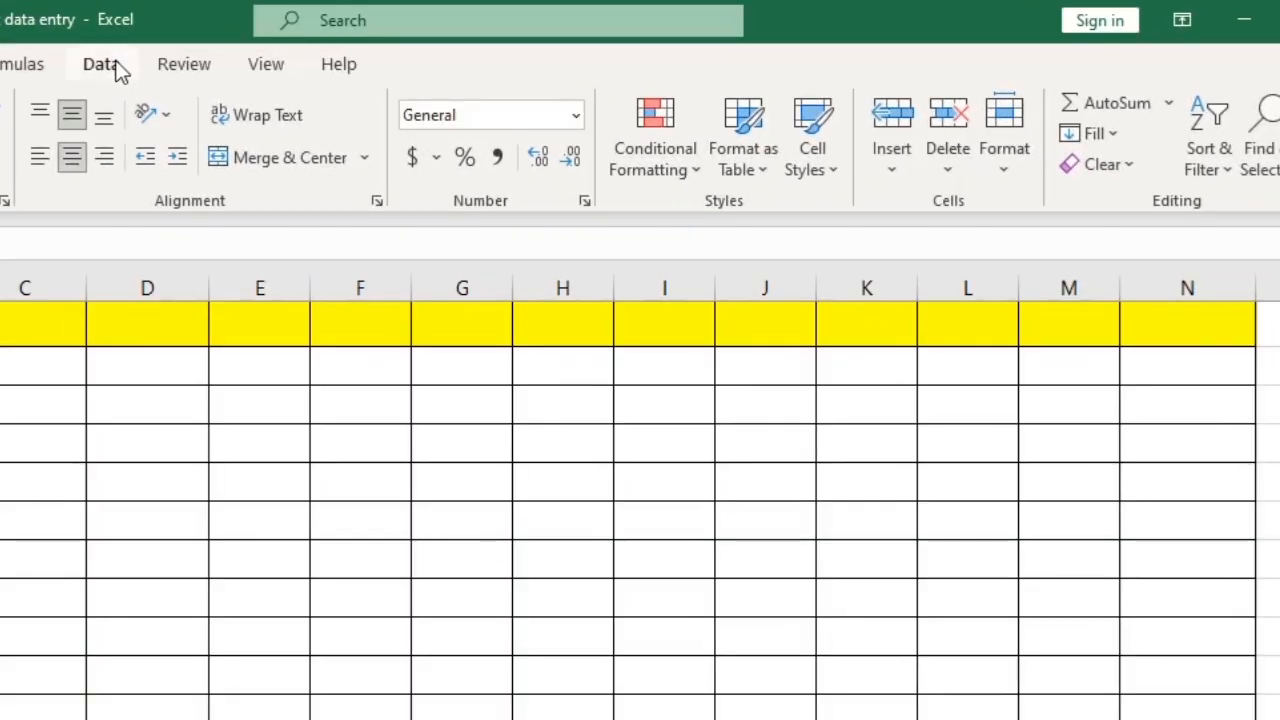
click(101, 64)
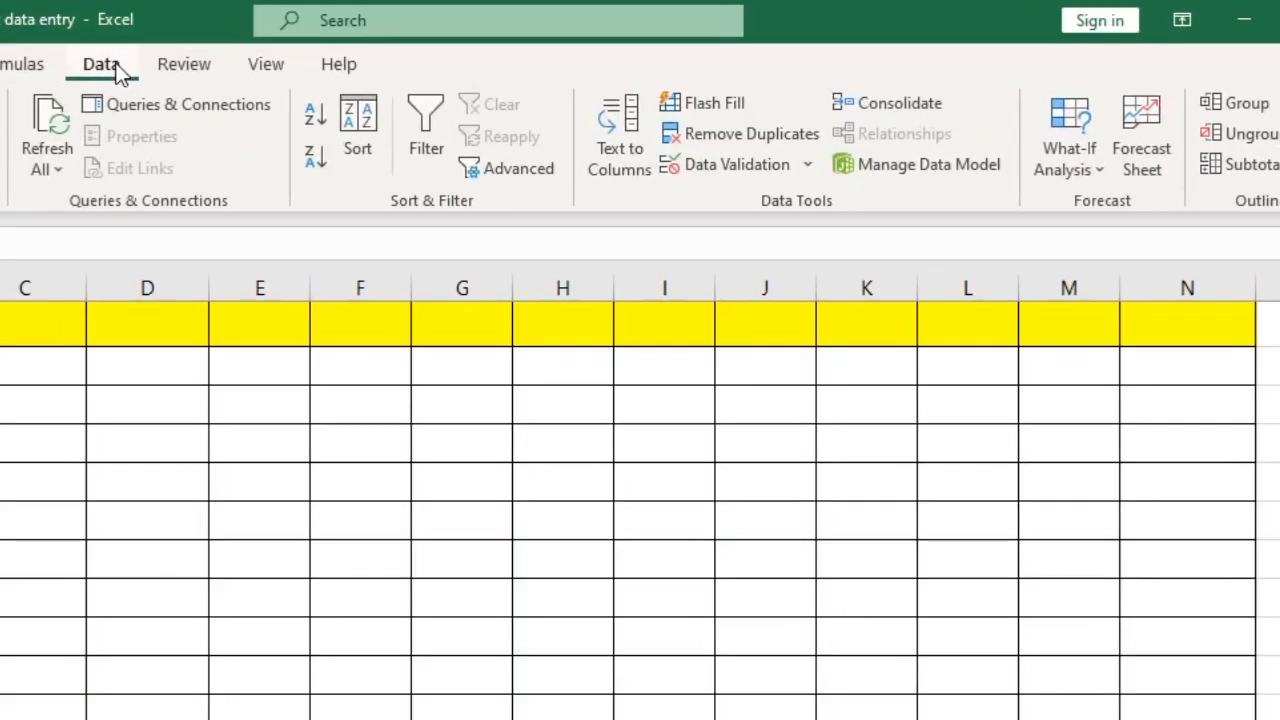
click(861, 101)
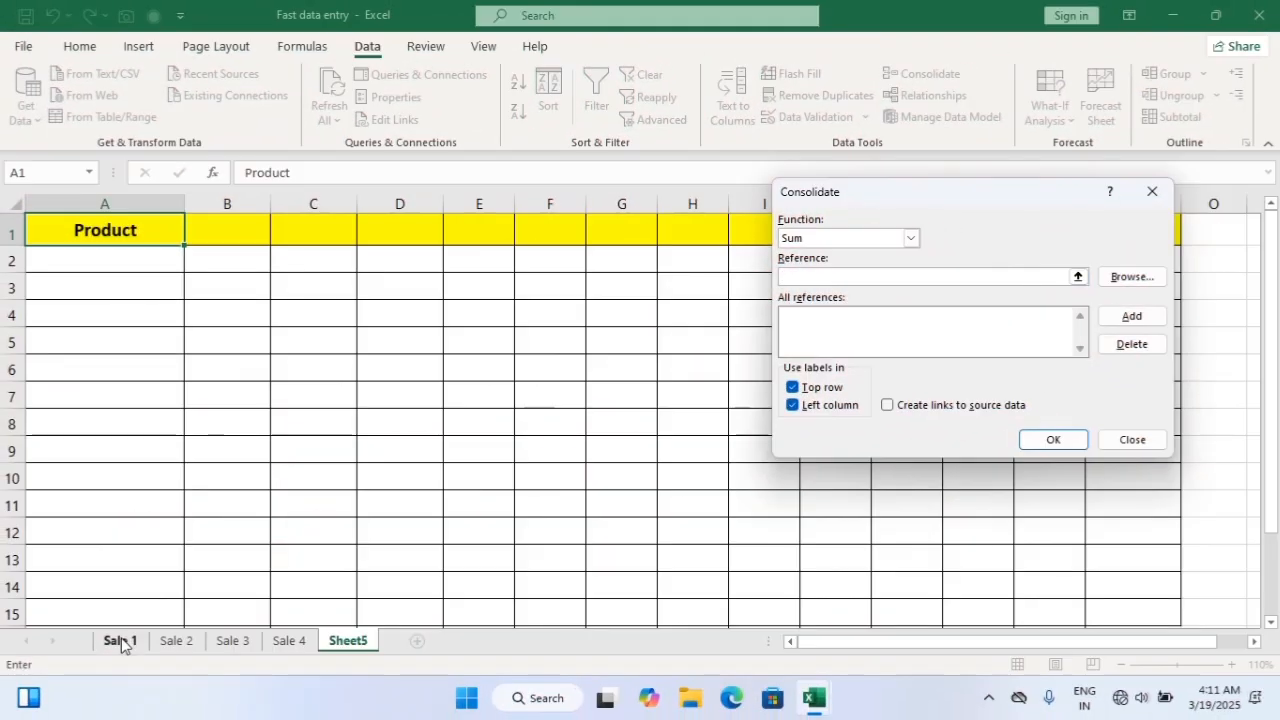
click(121, 641)
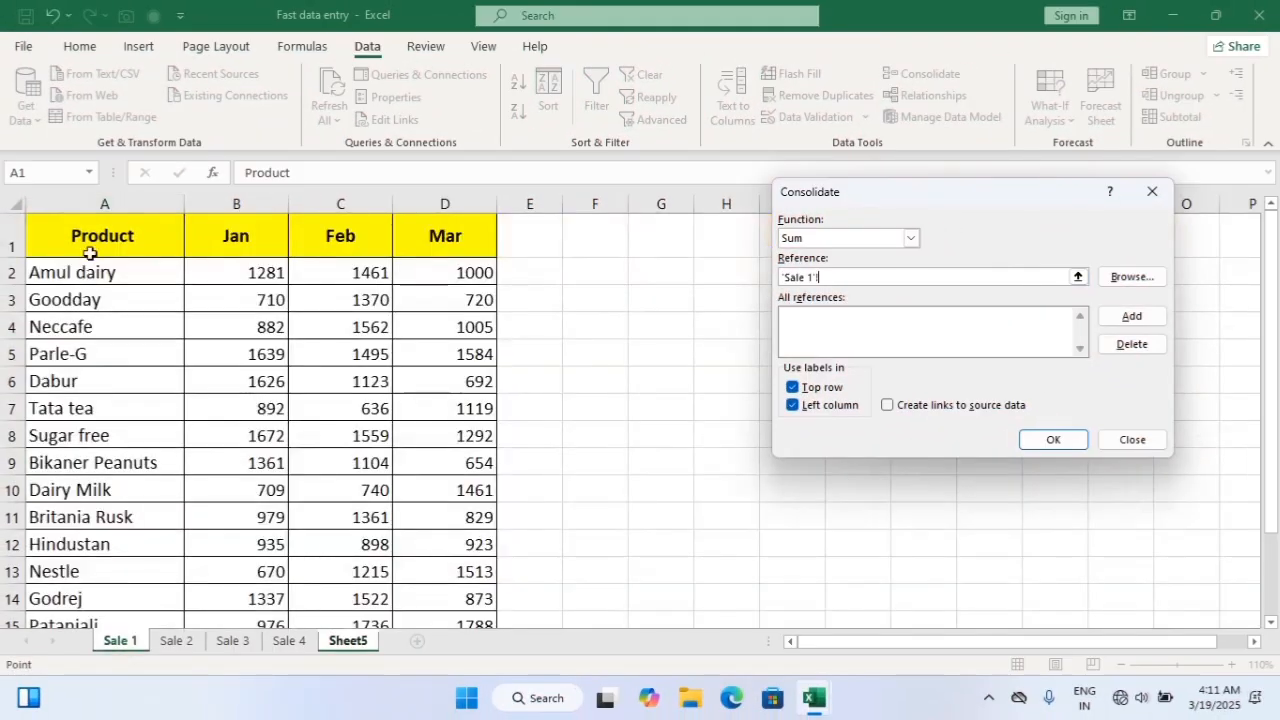
click(92, 245)
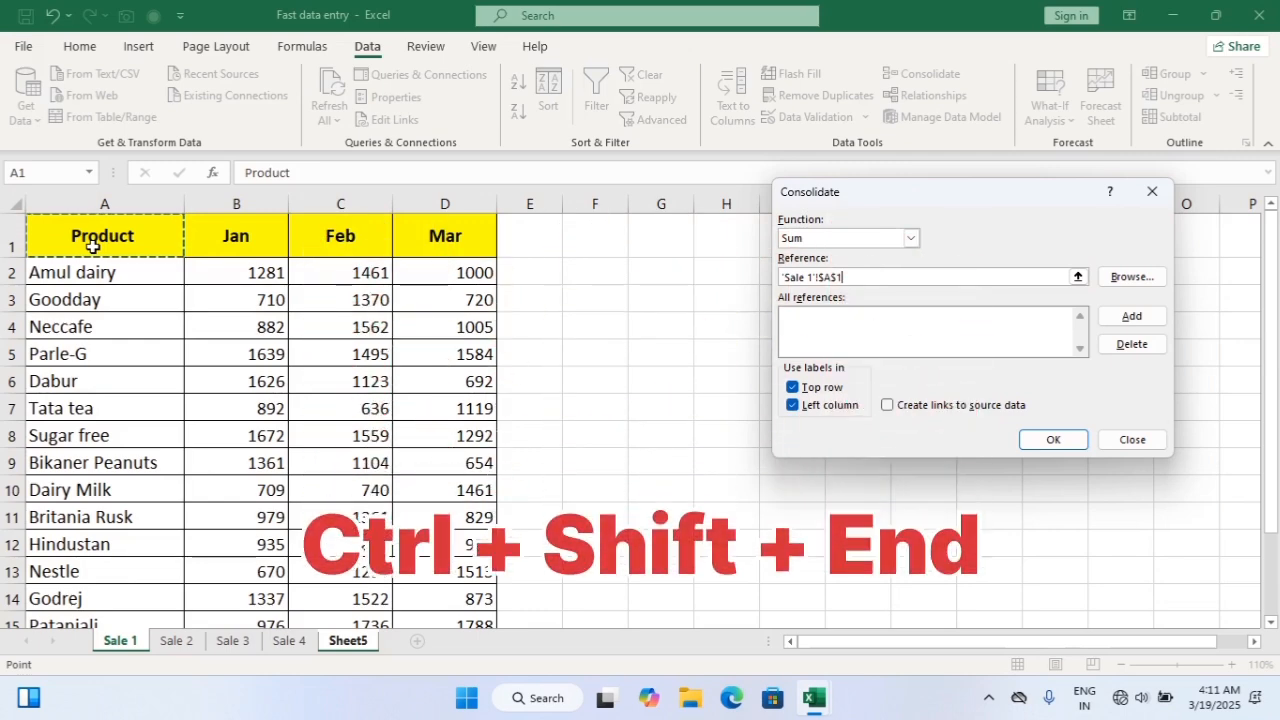
key(ctrl+shift+End)
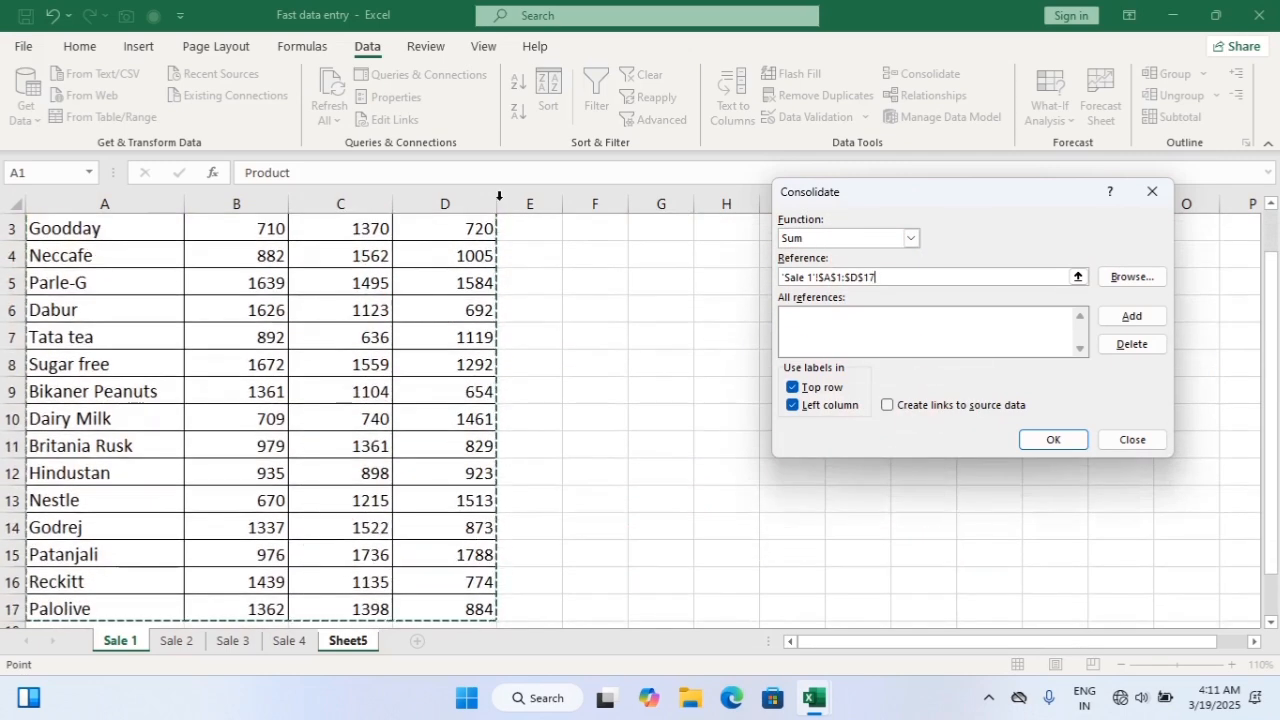
click(1117, 327)
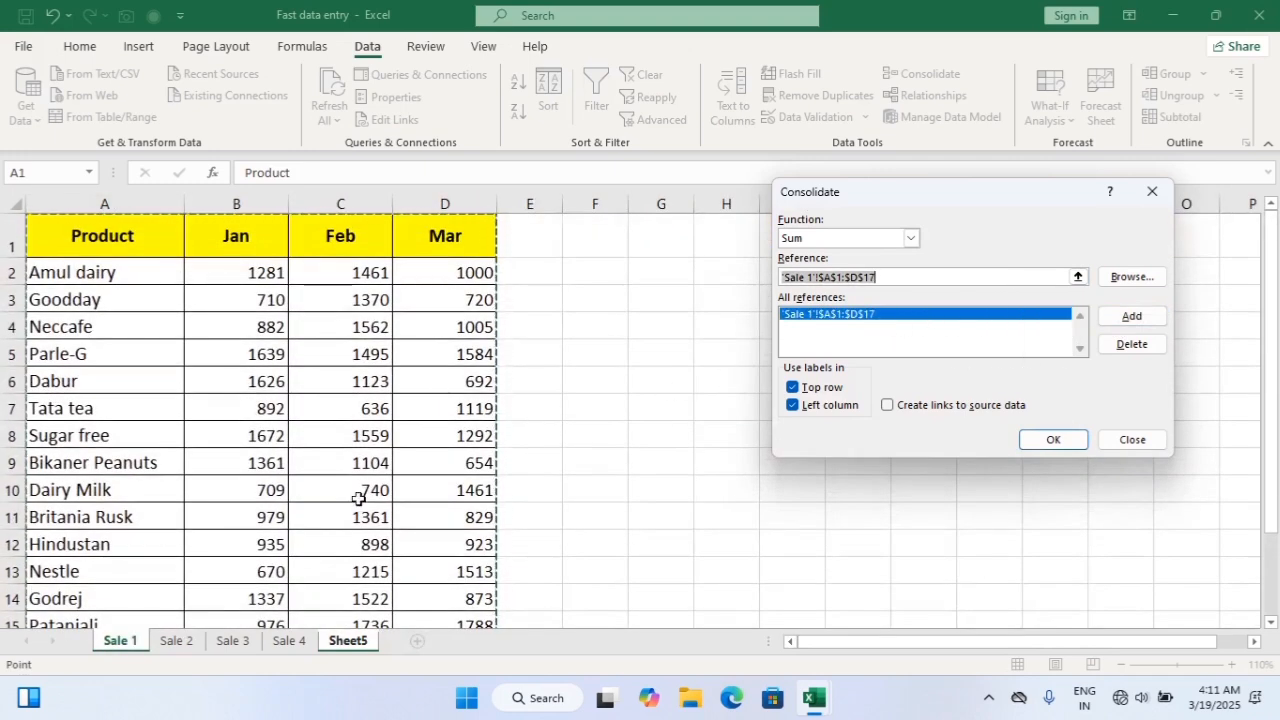
Step: Add range A1:D17 of the Sale 2 sheet to the consolidation references
click(186, 642)
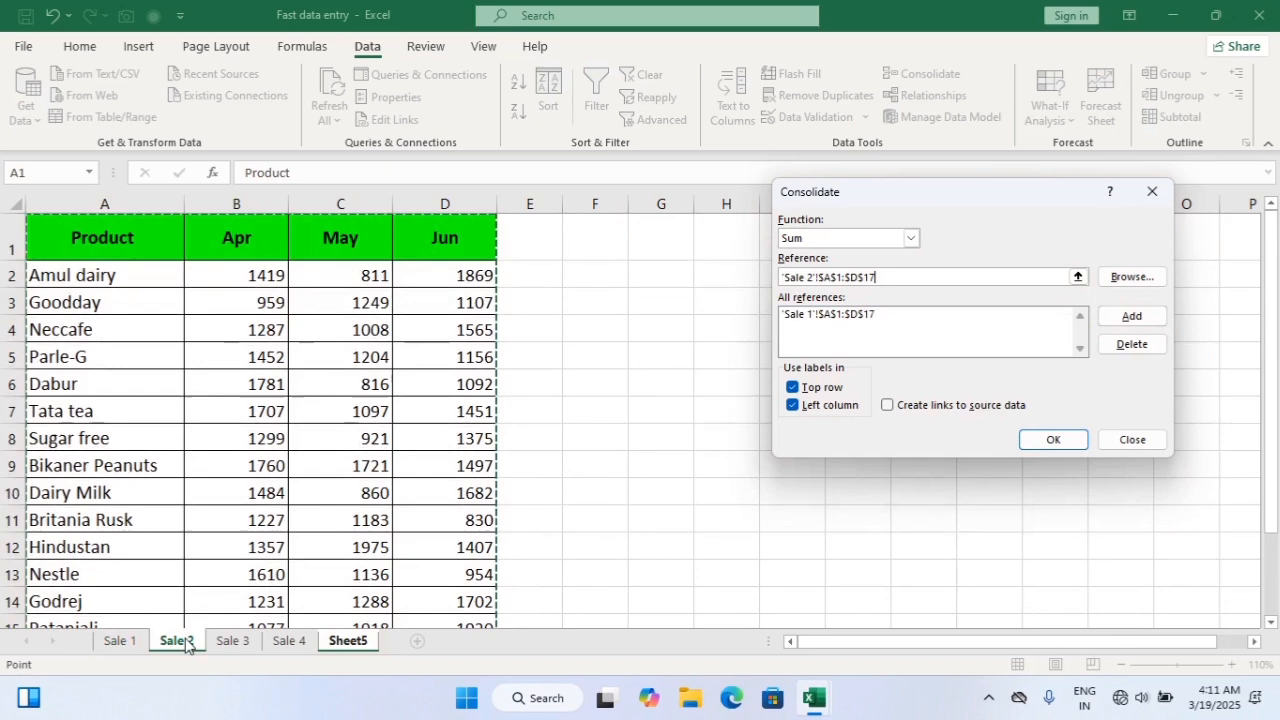
click(114, 234)
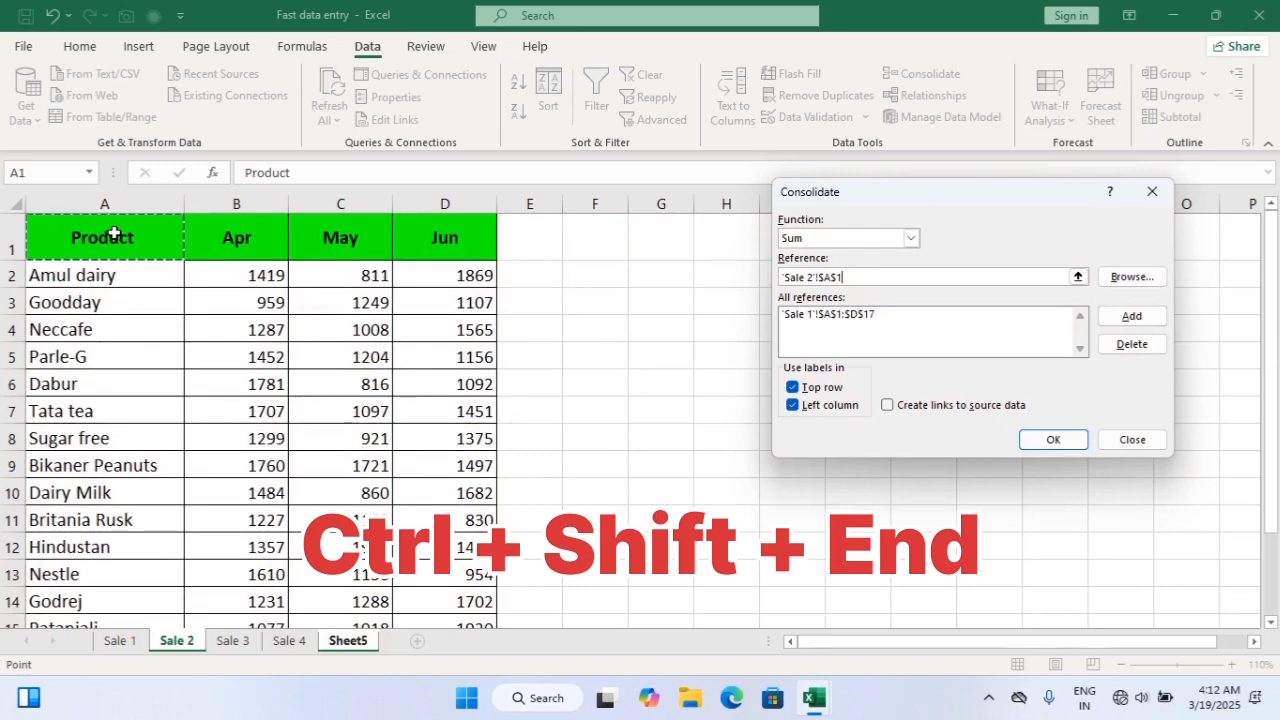
key(ctrl+shift+End)
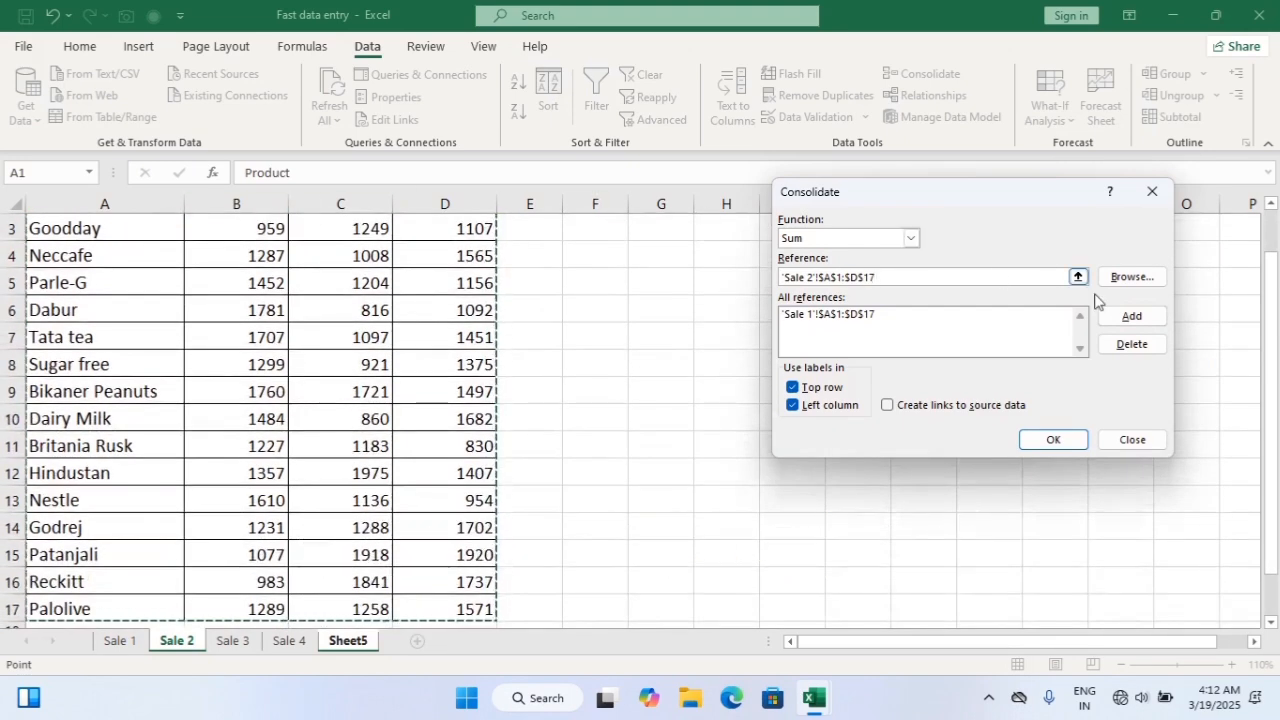
click(1131, 316)
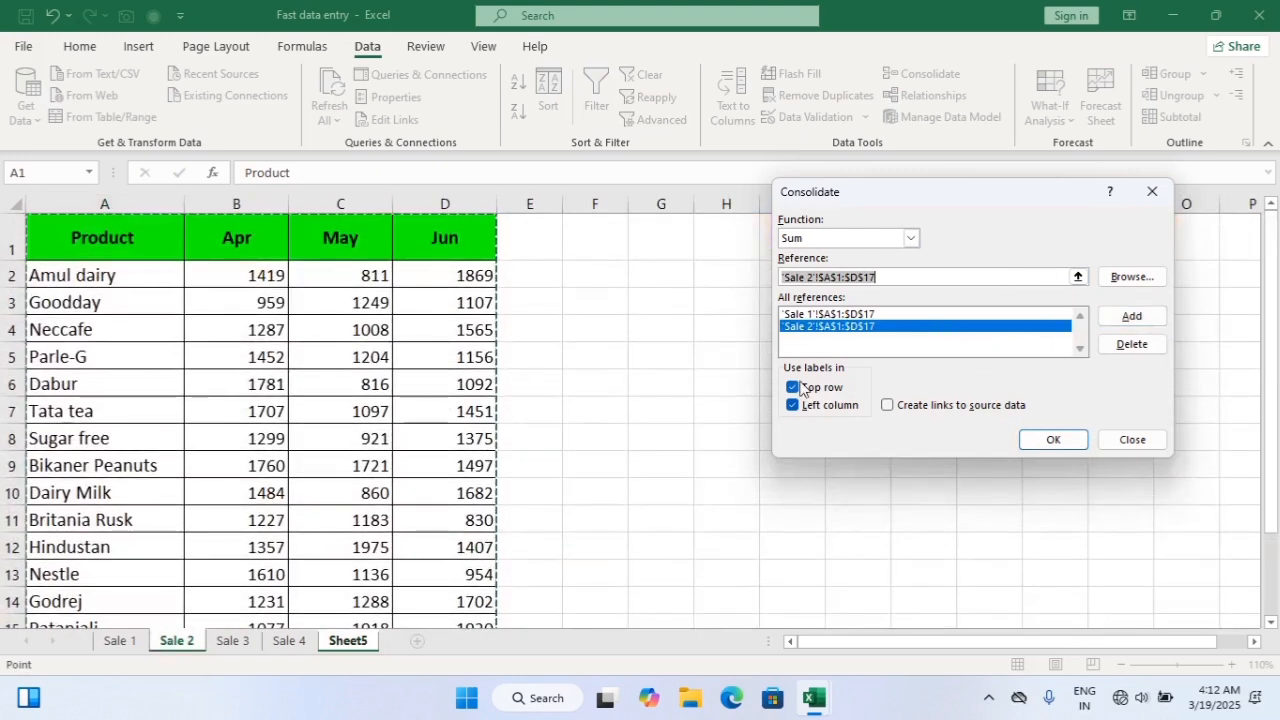
Step: Add range A1:D17 of the Sale 3 sheet to the consolidation references
click(233, 641)
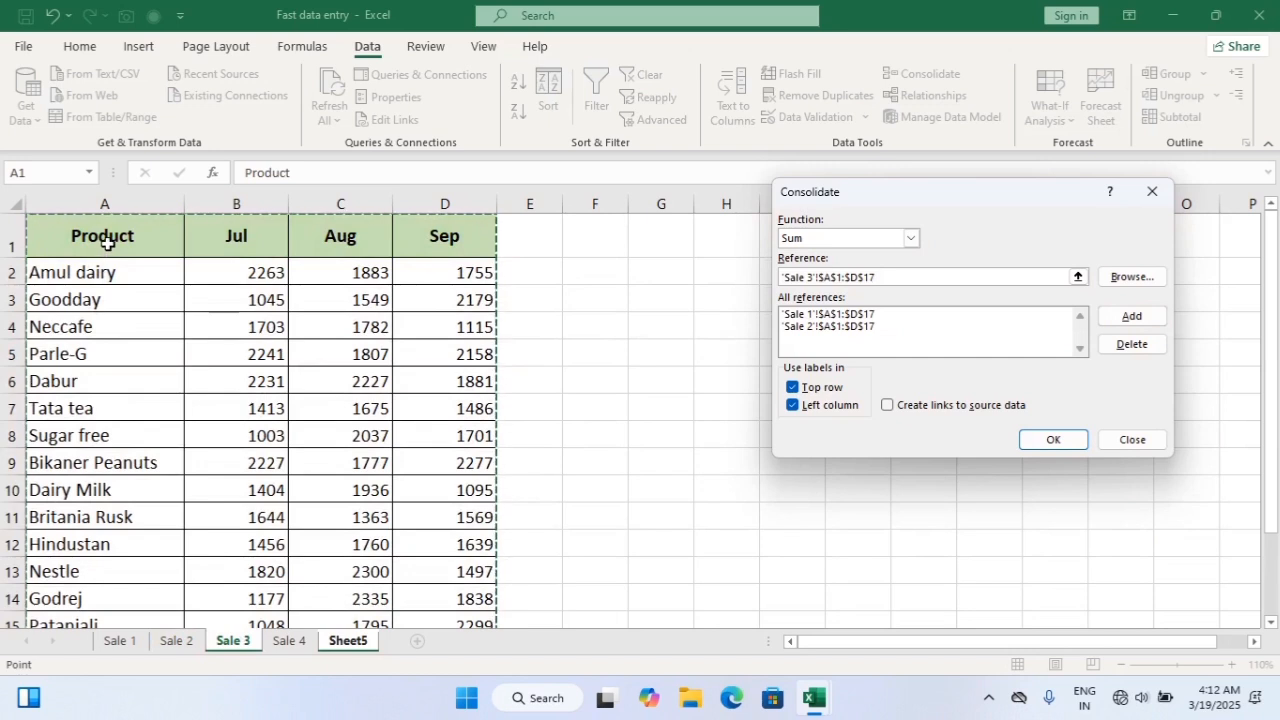
click(107, 243)
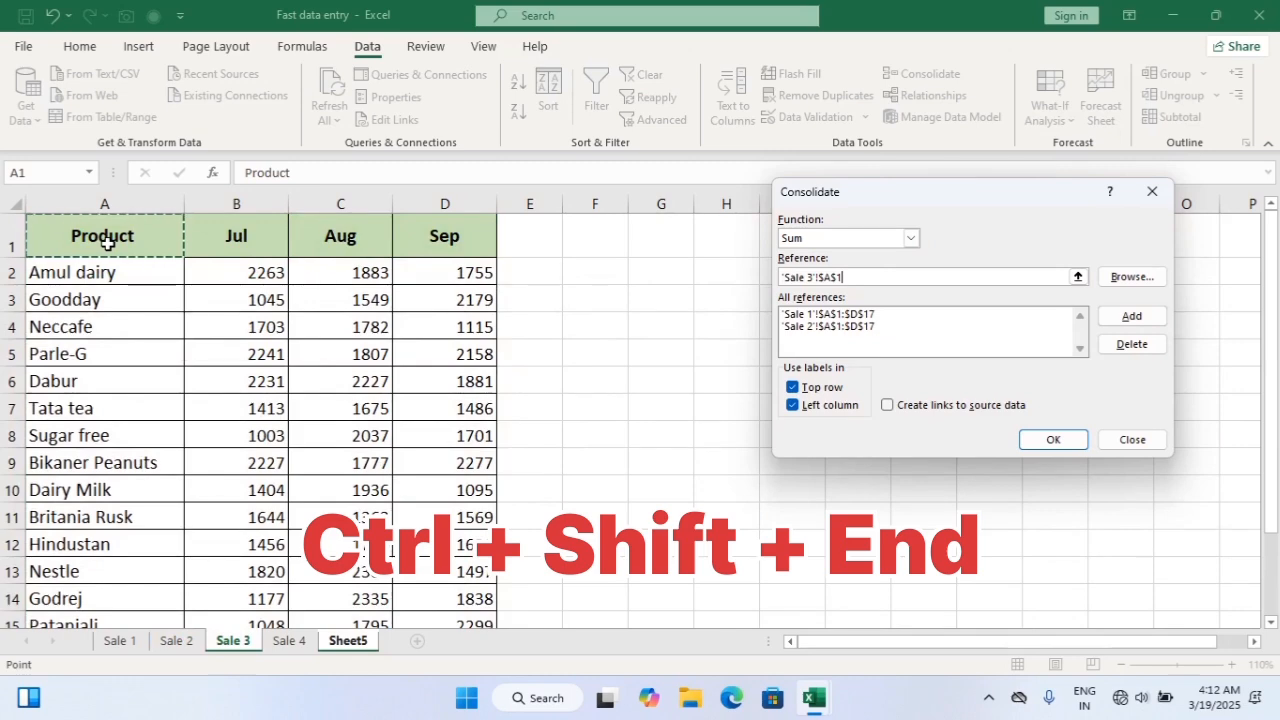
key(ctrl+shift+End)
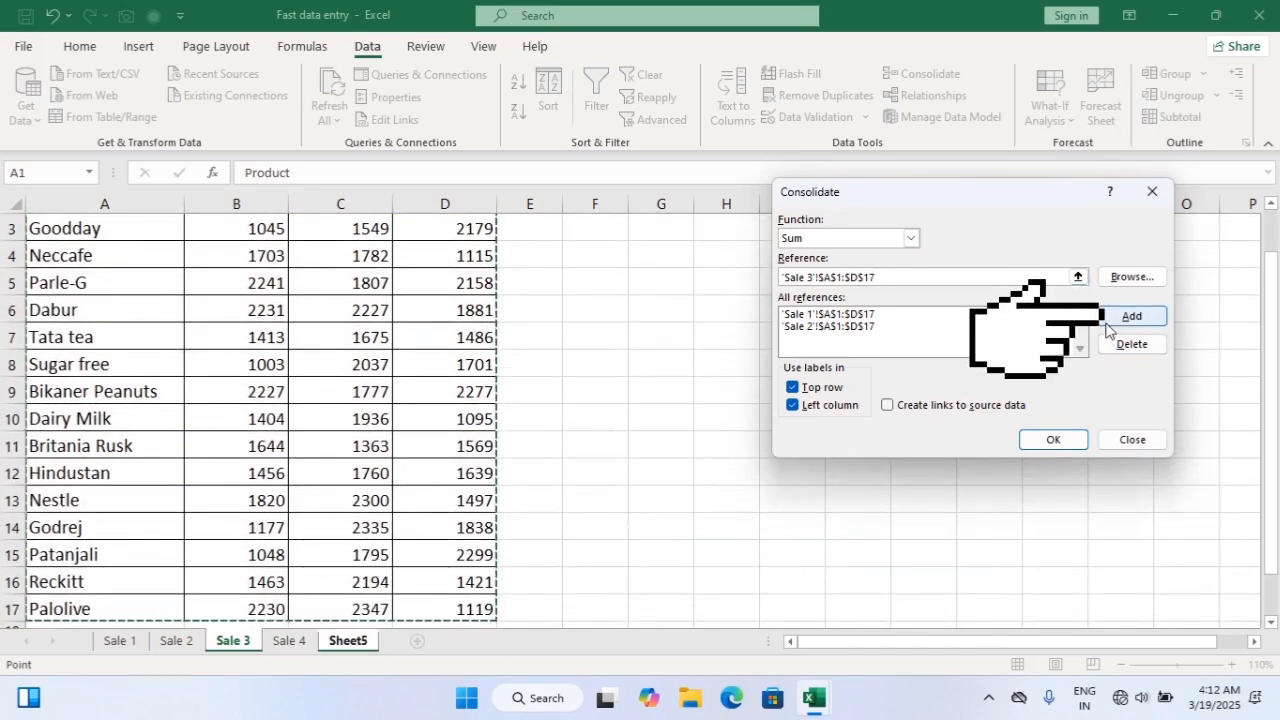
click(1131, 316)
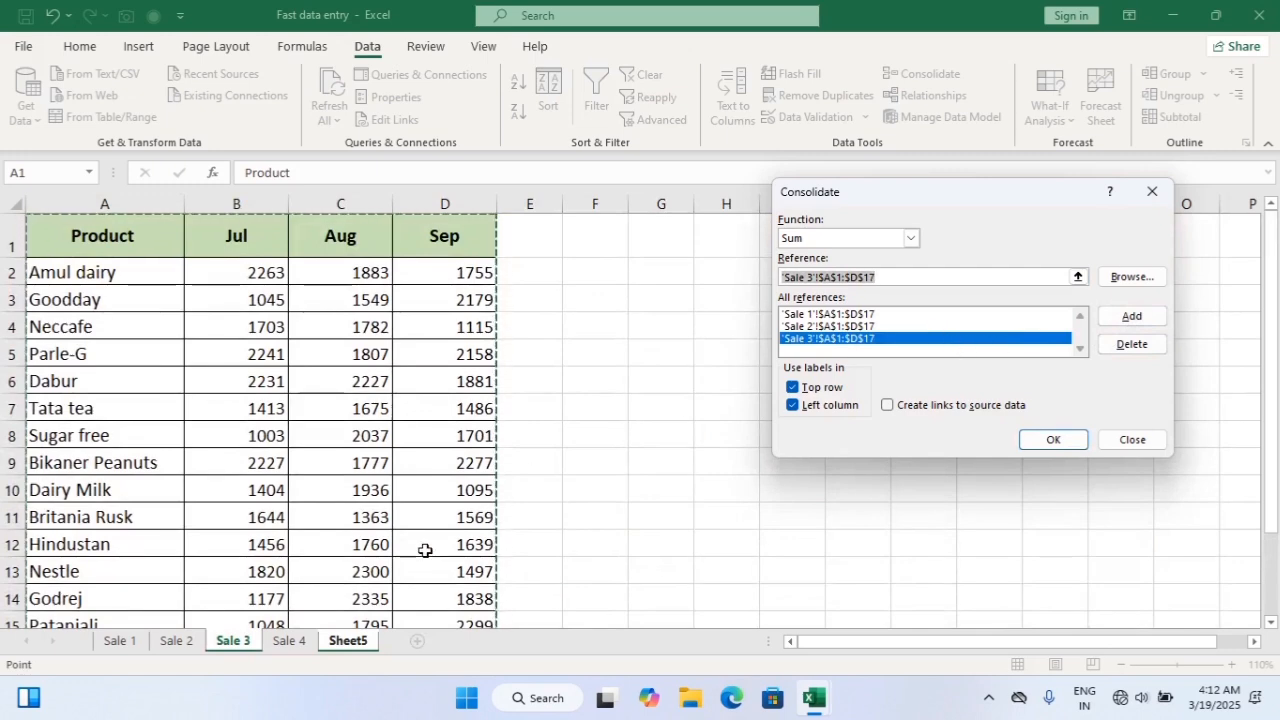
Step: Add range A1:D17 of the Sale 4 sheet to the consolidation references
click(296, 641)
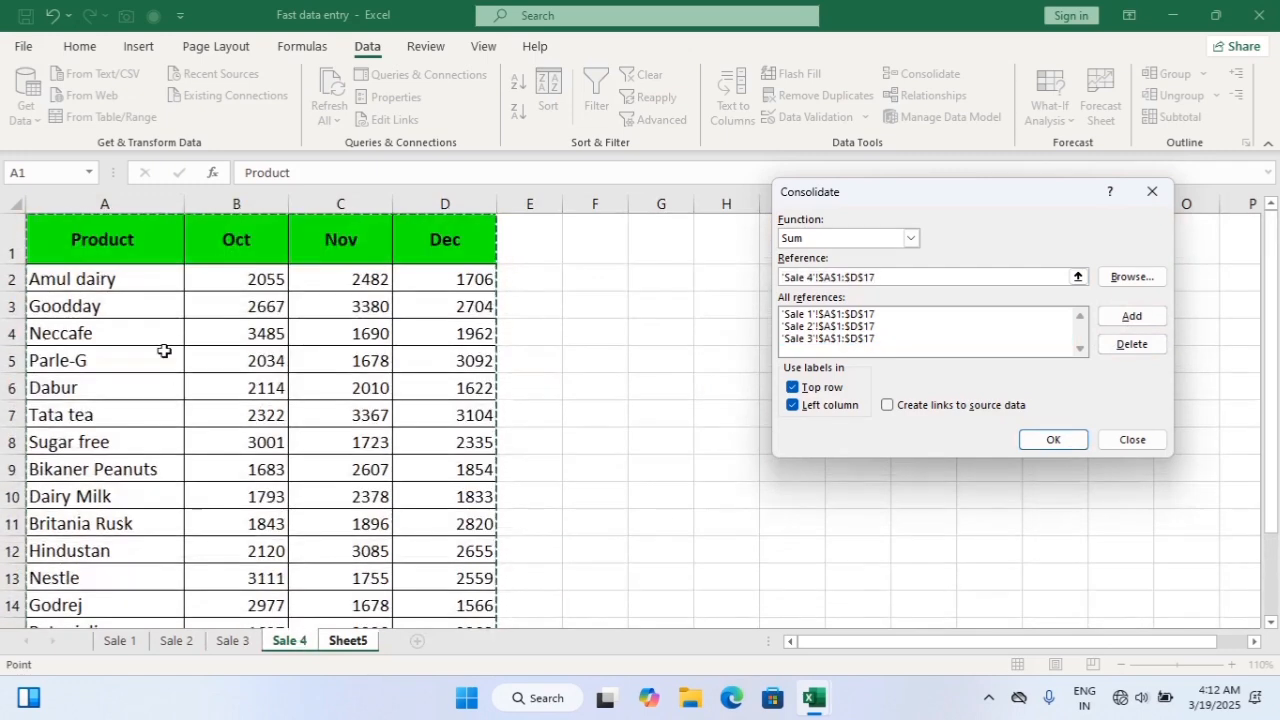
click(137, 233)
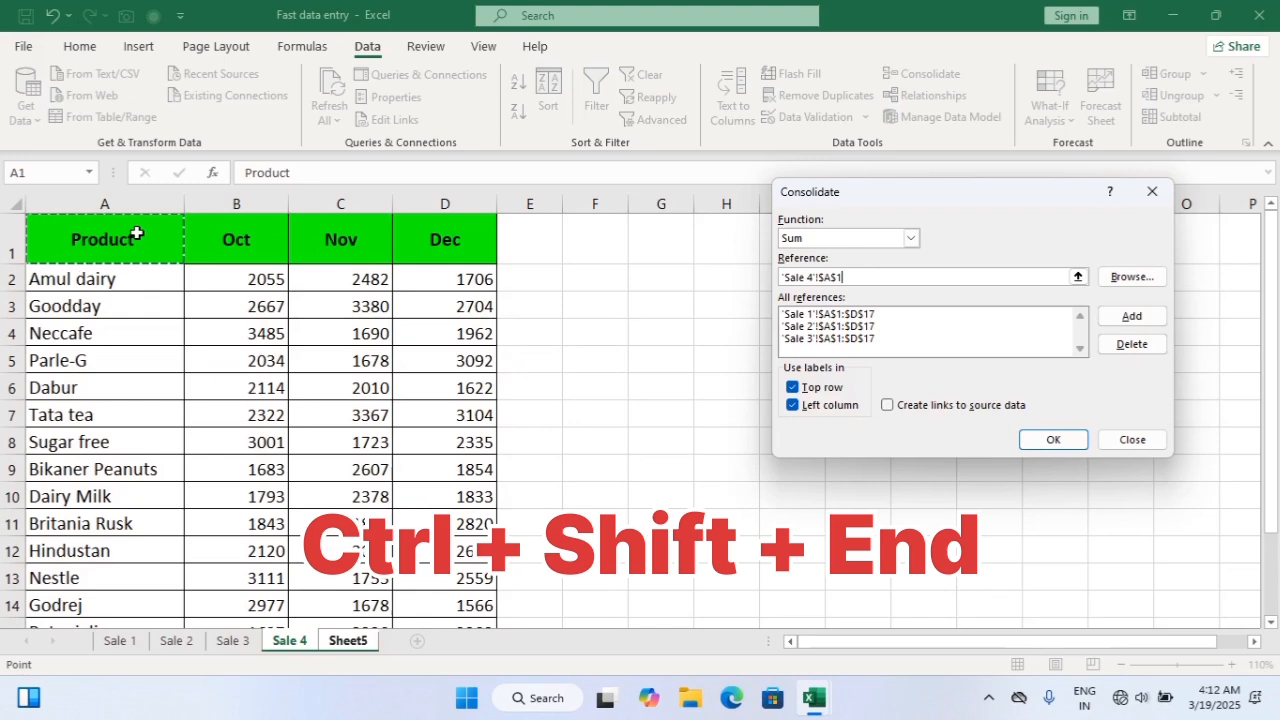
key(ctrl+shift+End)
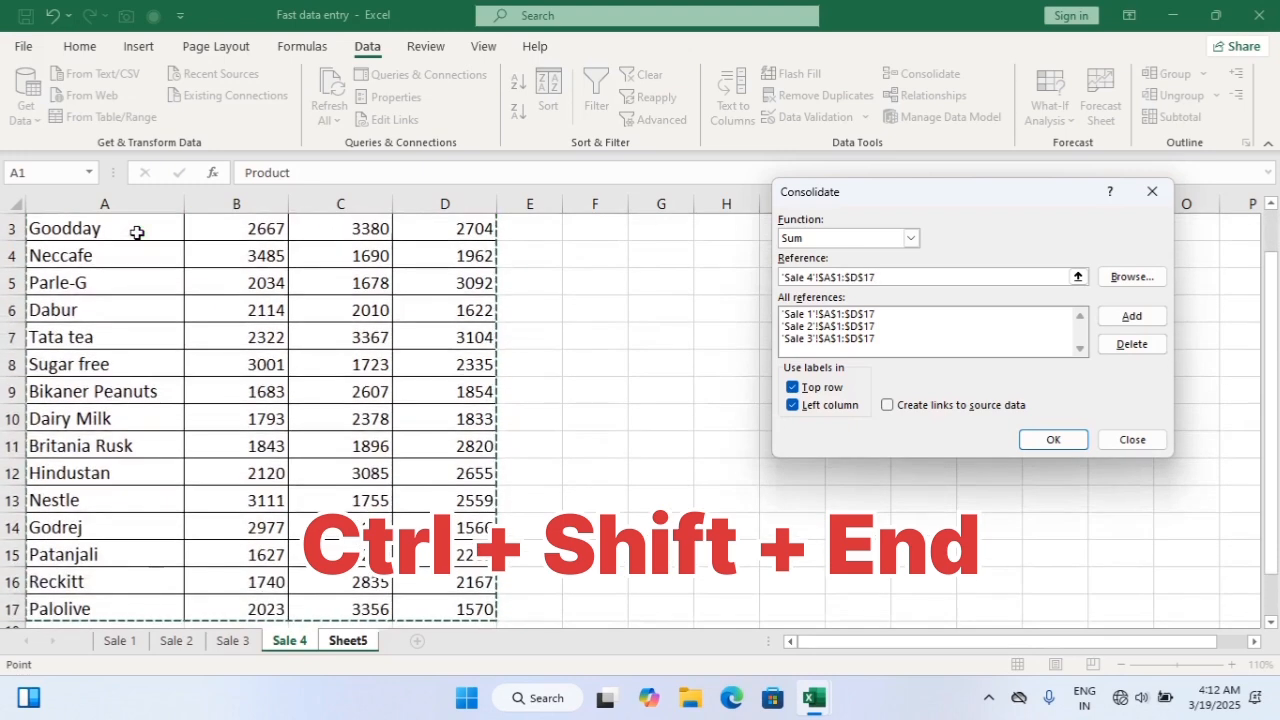
click(1131, 316)
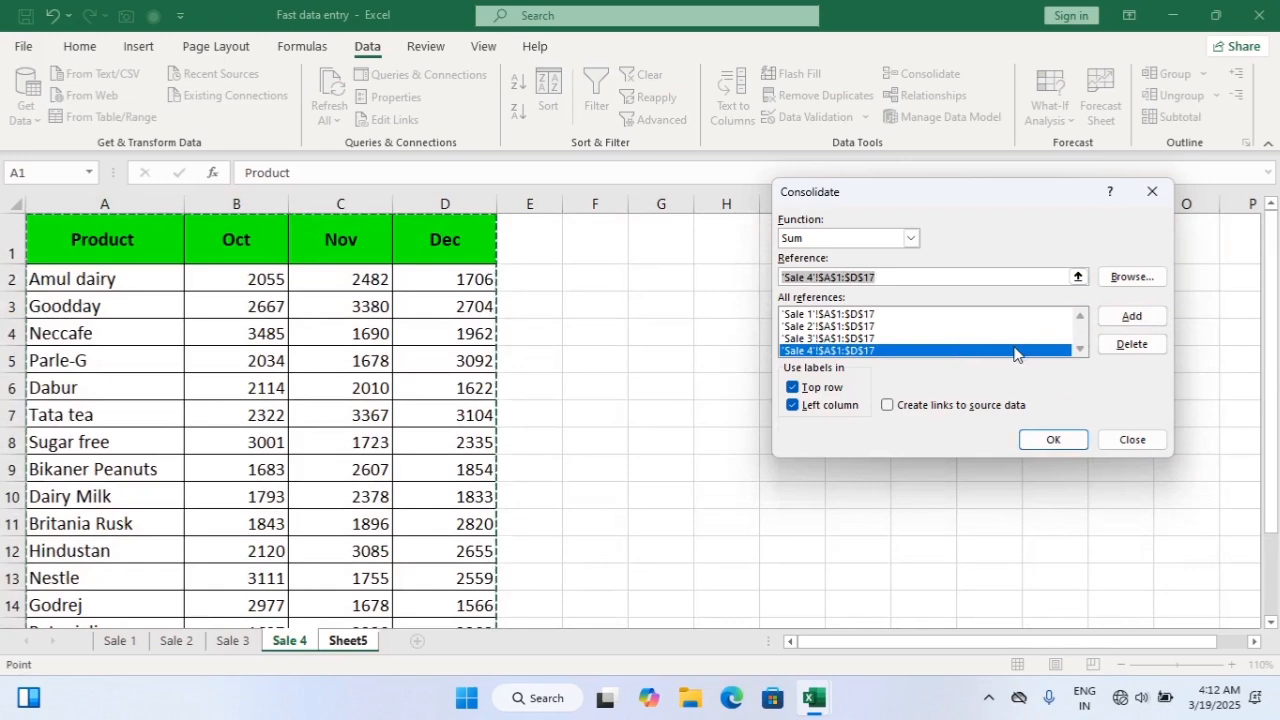
Step: Use labels from both the top row and the left column, and run the consolidation into Sheet5
click(796, 389)
click(795, 406)
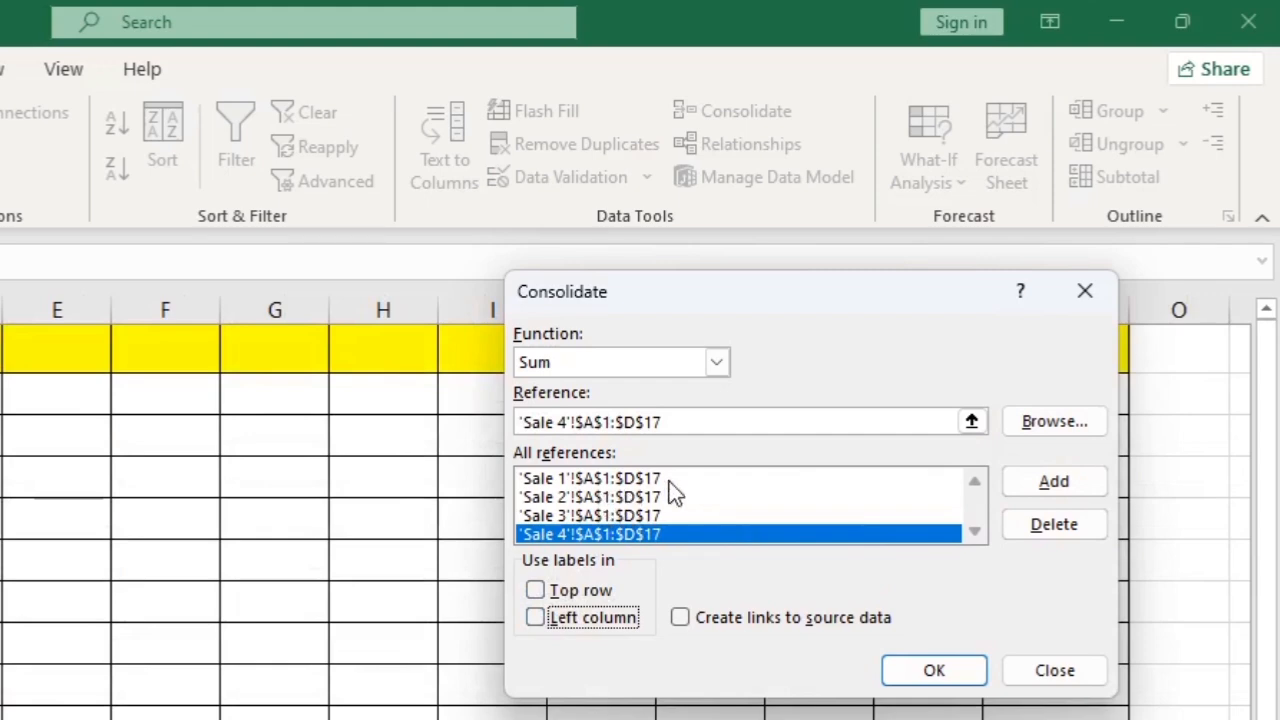
click(540, 590)
click(538, 617)
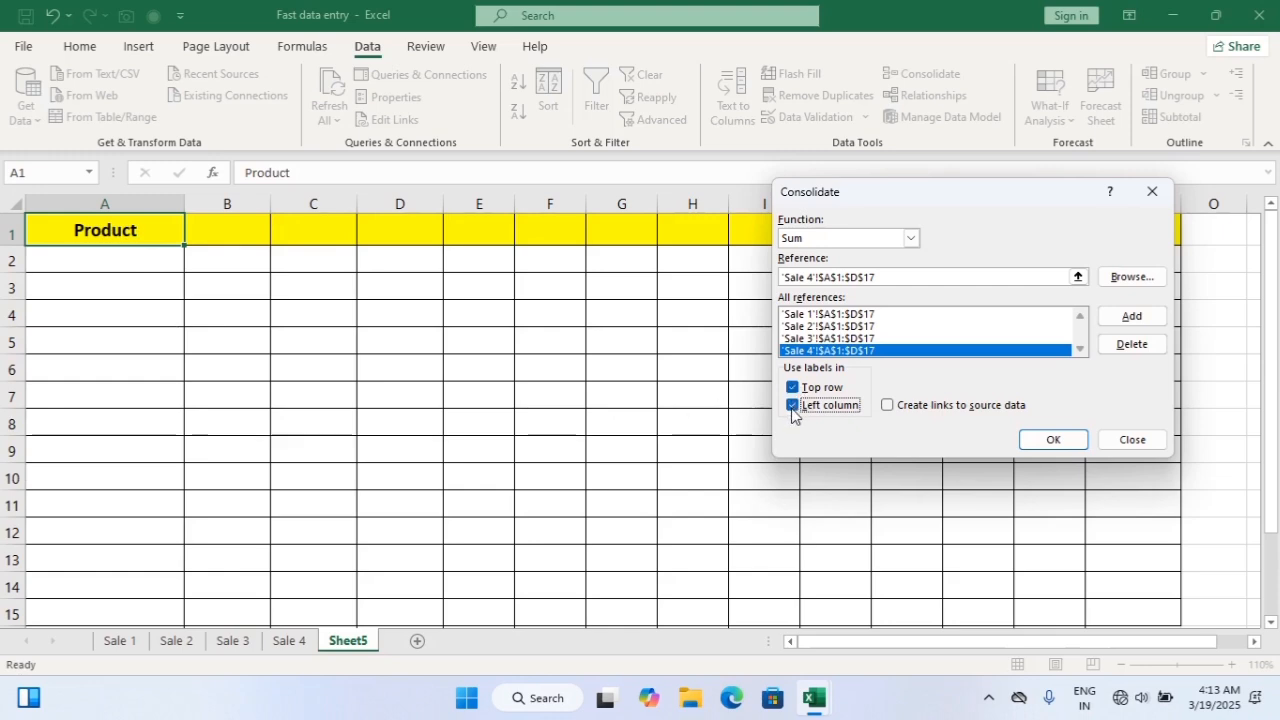
click(1054, 441)
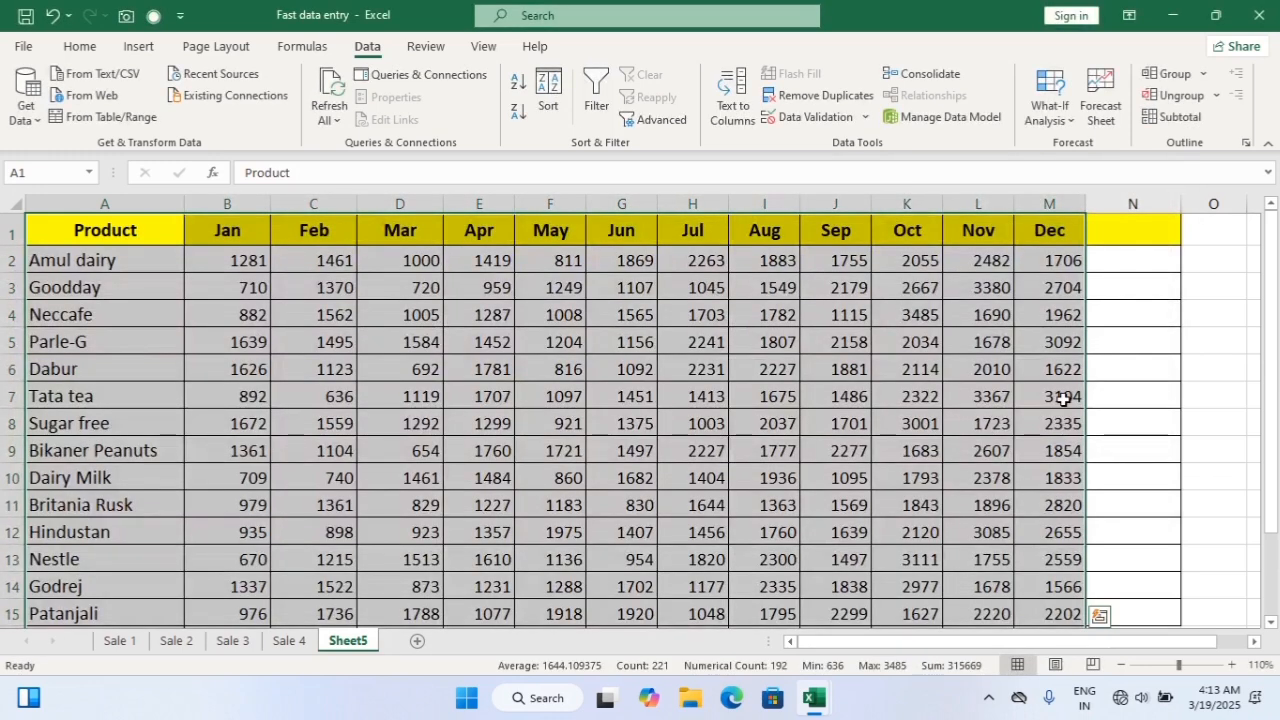
click(1063, 399)
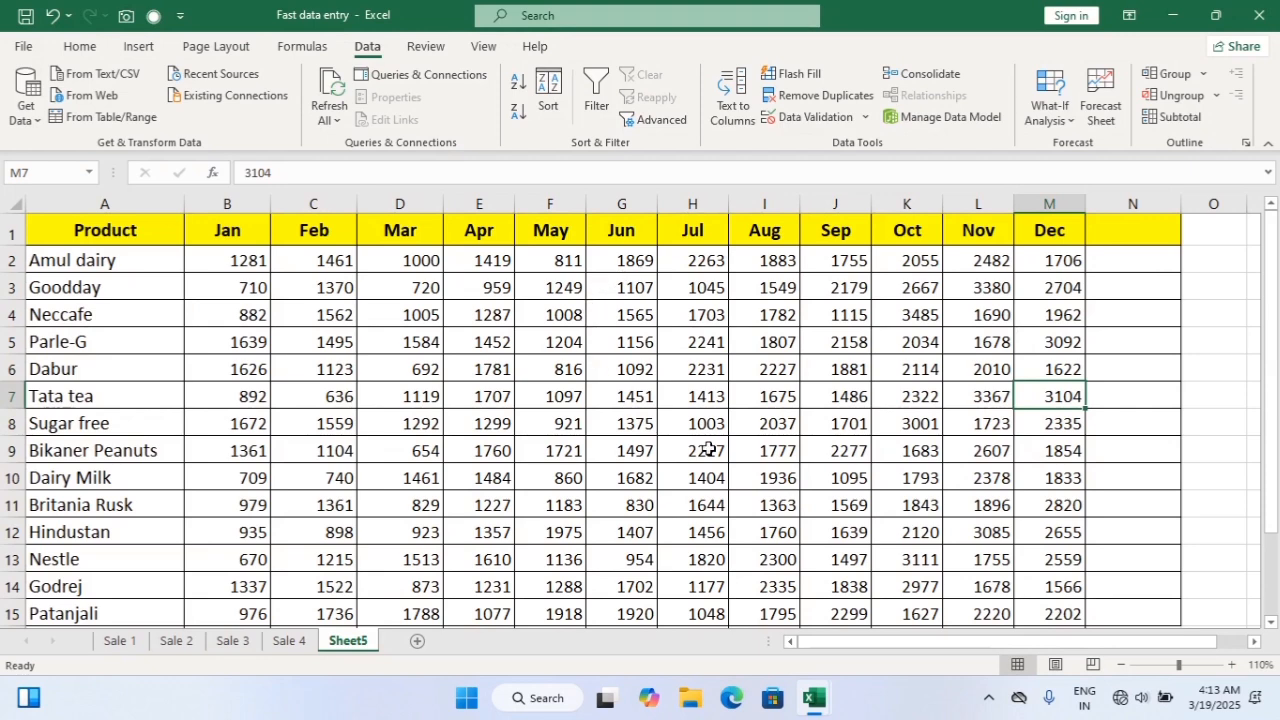
Step: Enter the header "Total" in cell N1, after the Dec column
click(1127, 237)
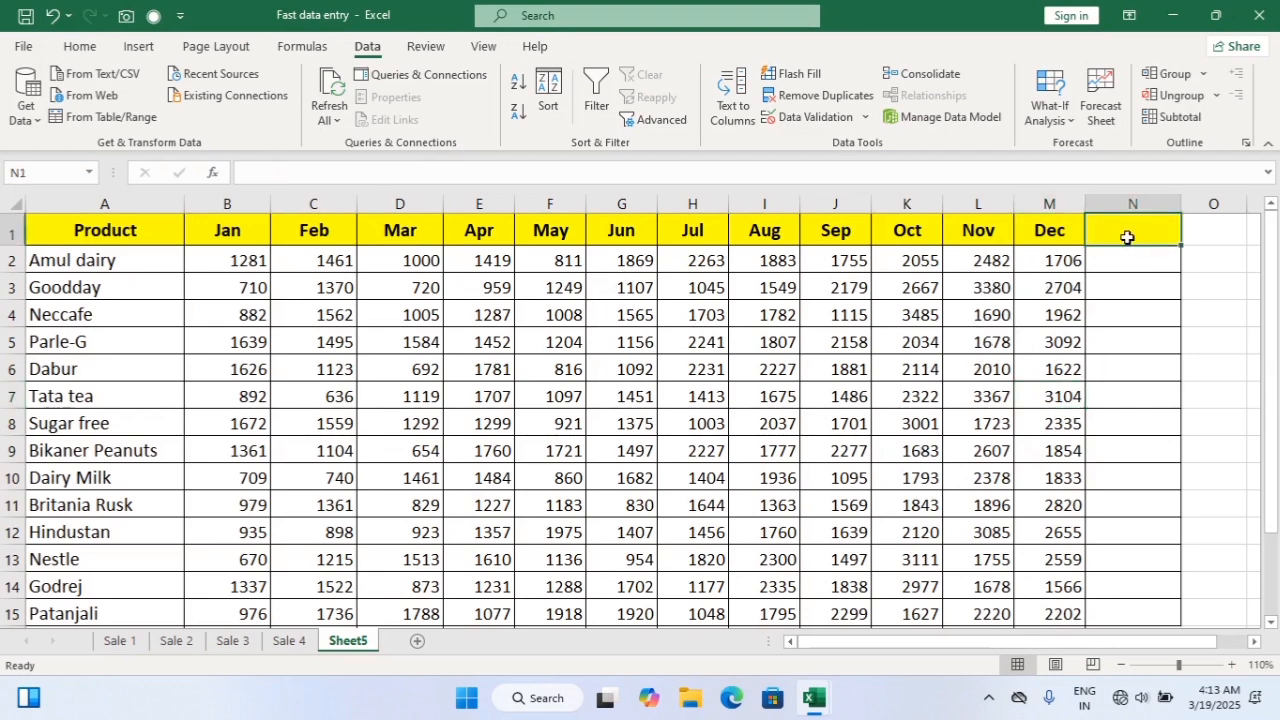
text(To)
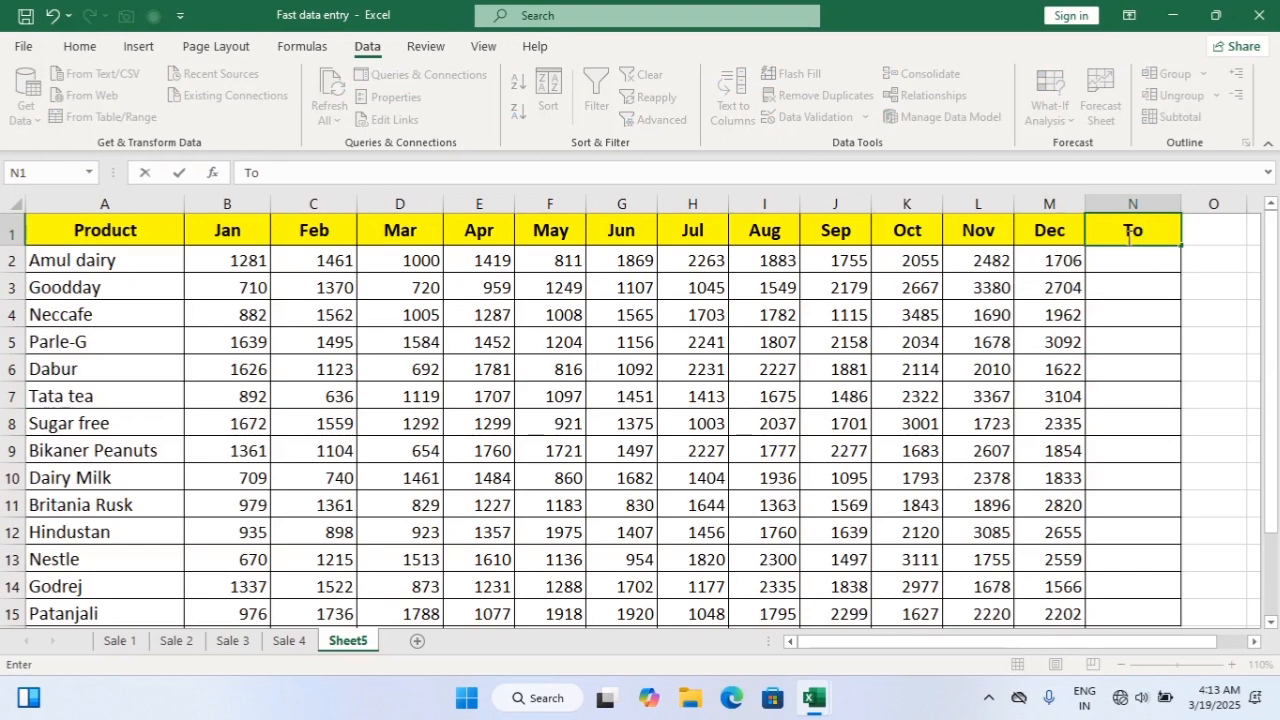
text(tal)
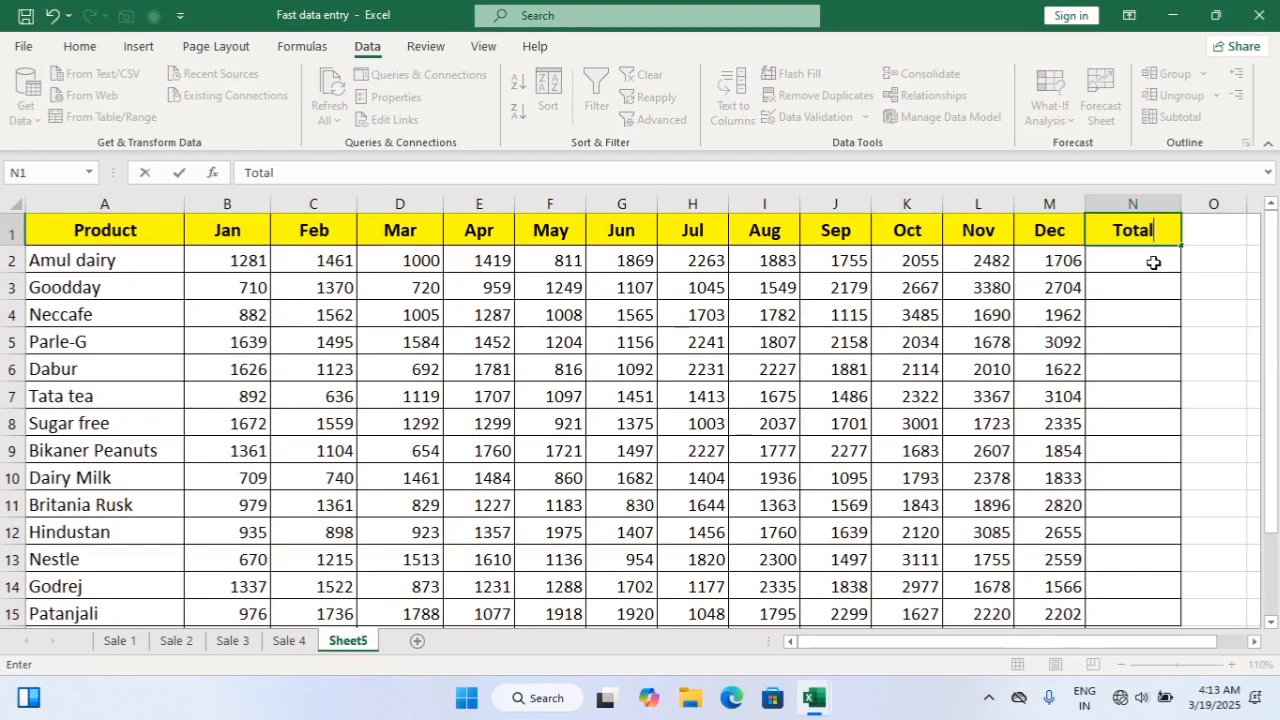
Step: Fill N2:N17 with AutoSum totals of each product's January to December sales
click(1153, 262)
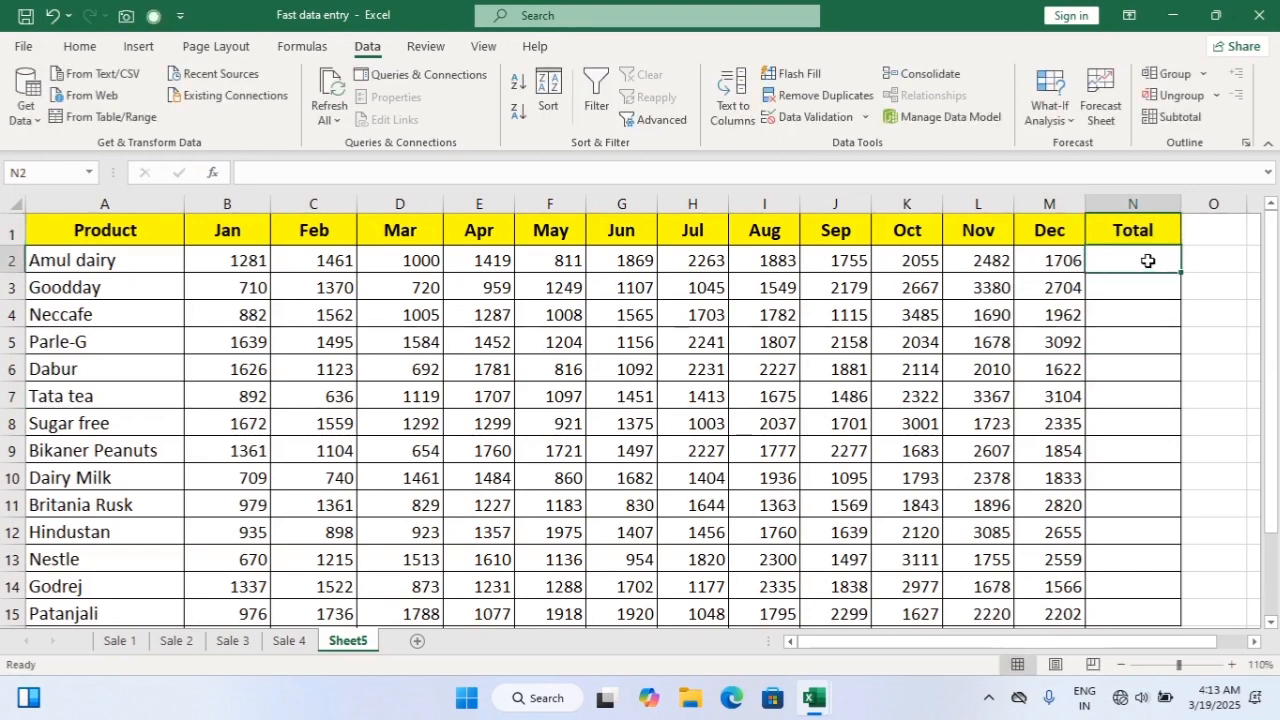
drag(1148, 260, 1119, 585)
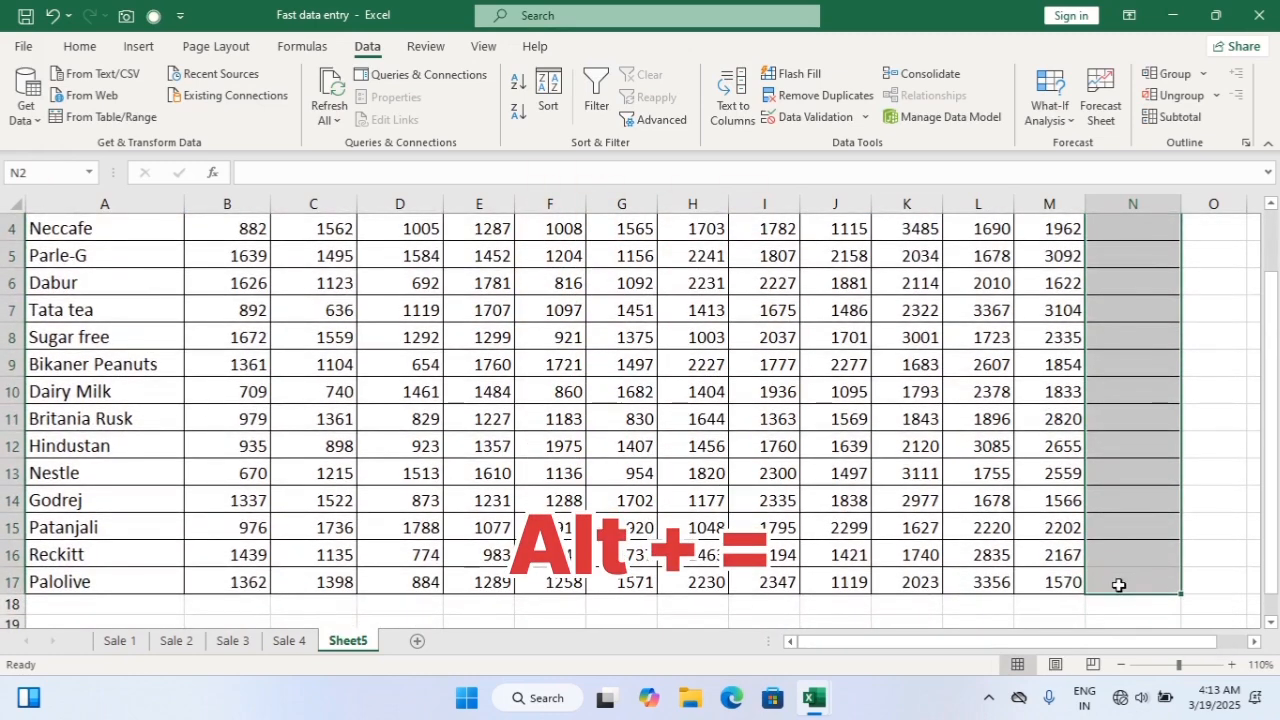
key(alt+equal)
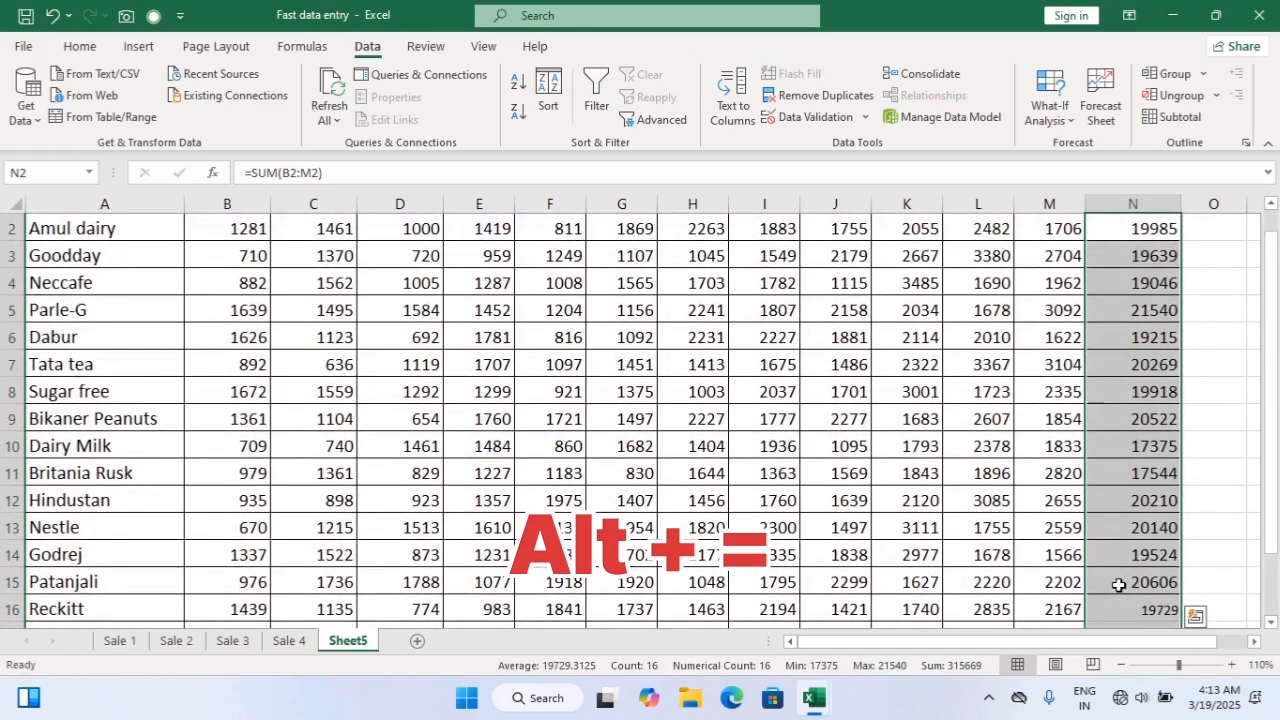
click(1127, 533)
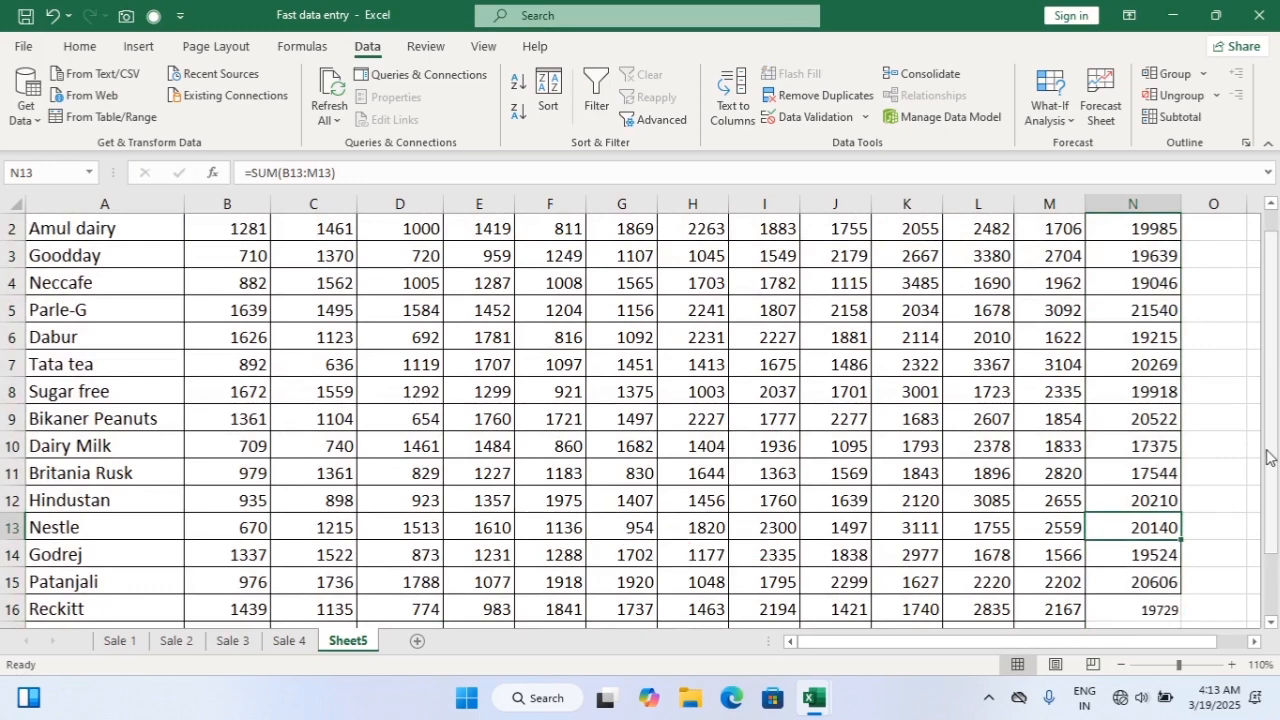
drag(1268, 457, 1256, 362)
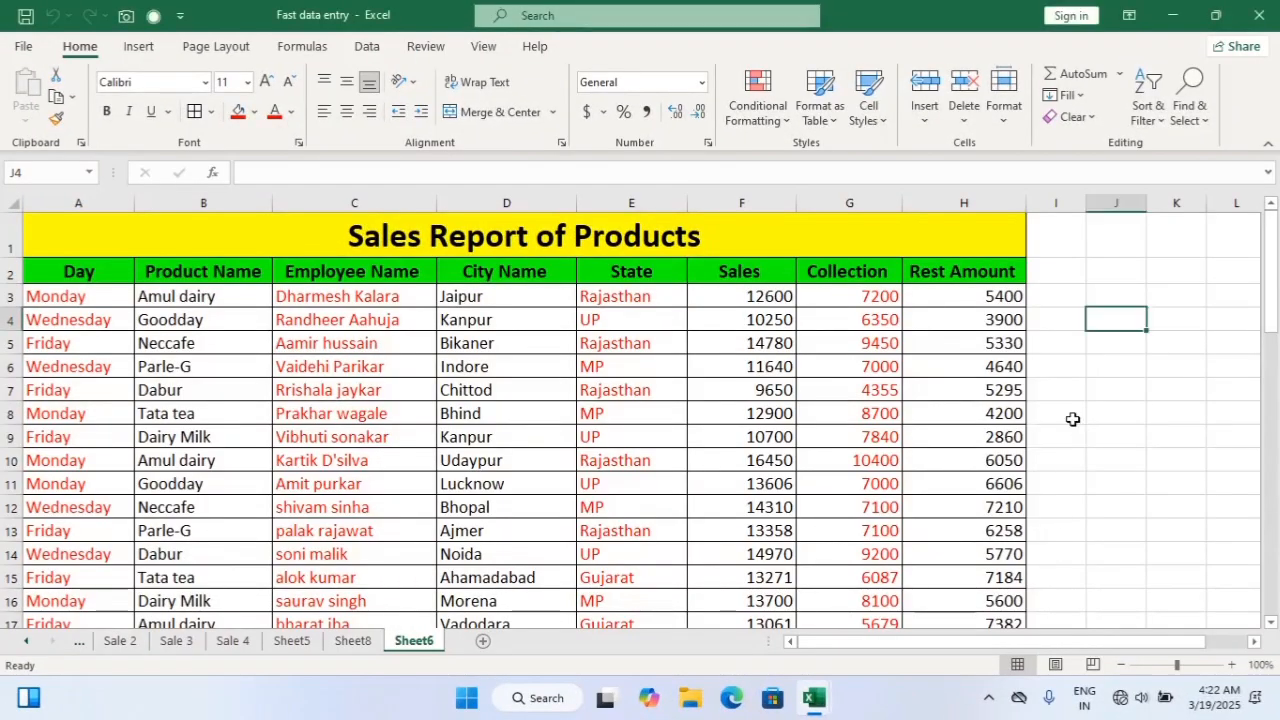
click(1091, 373)
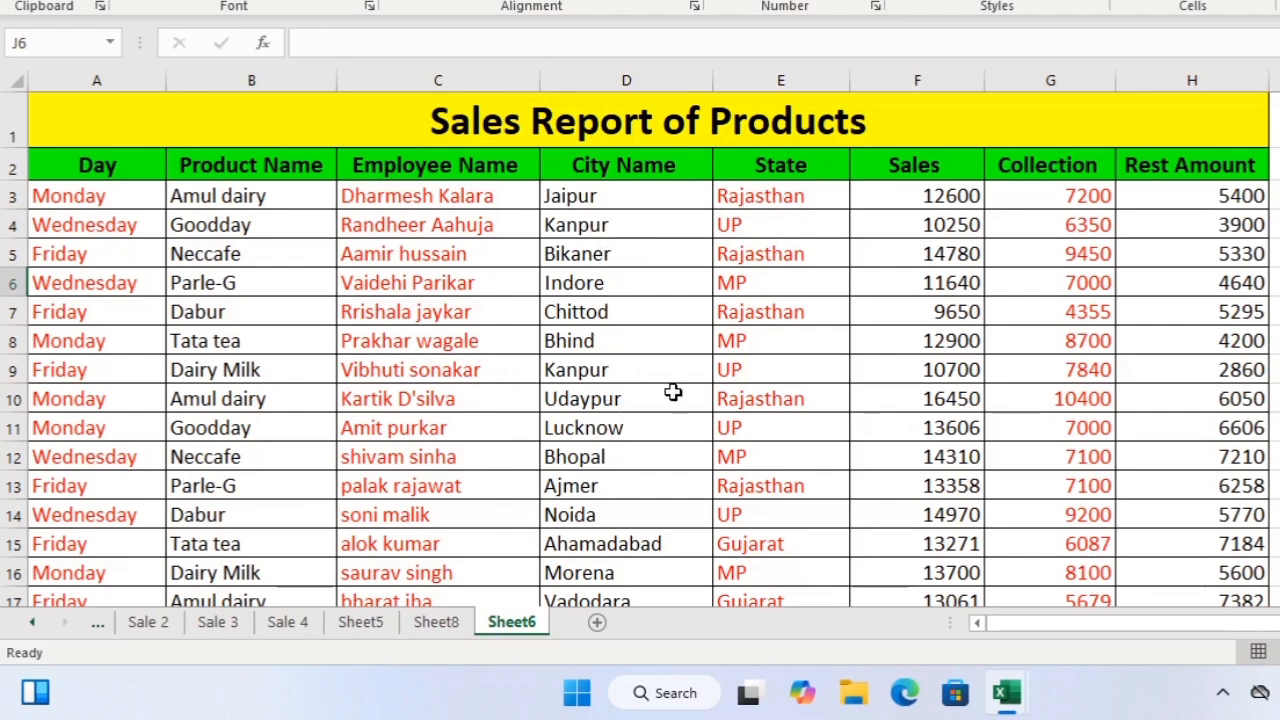
click(773, 374)
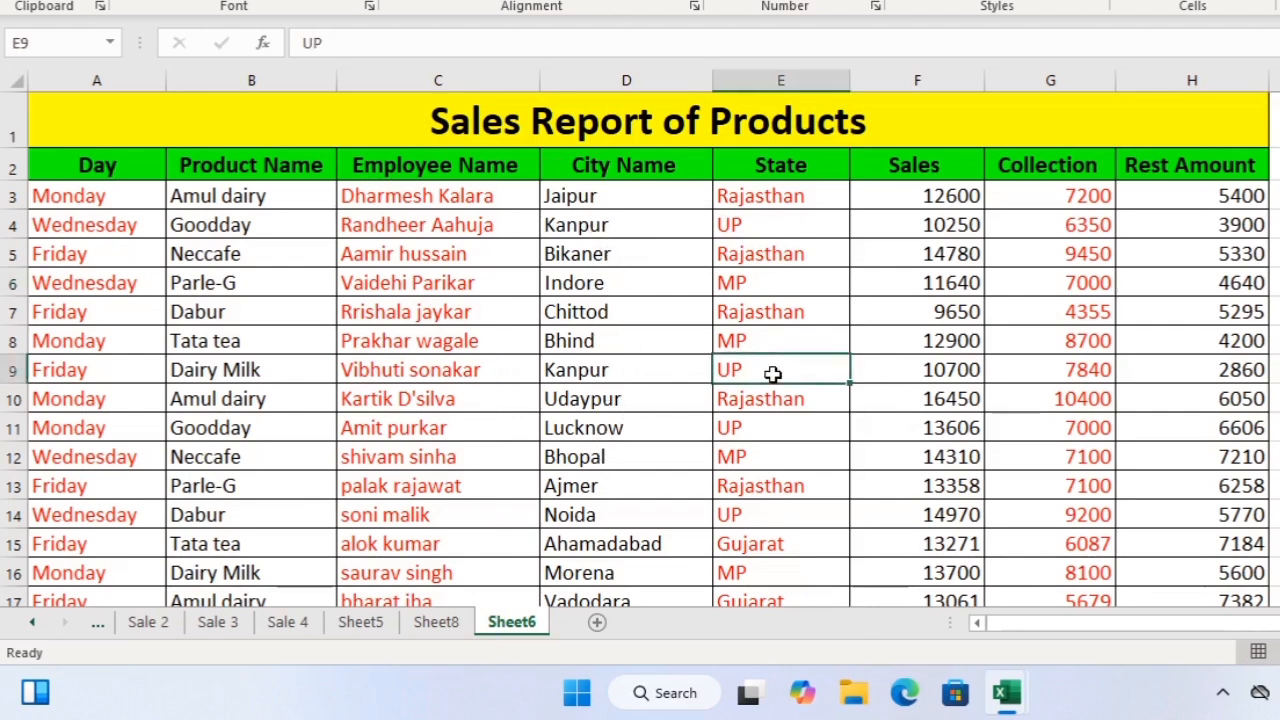
click(788, 228)
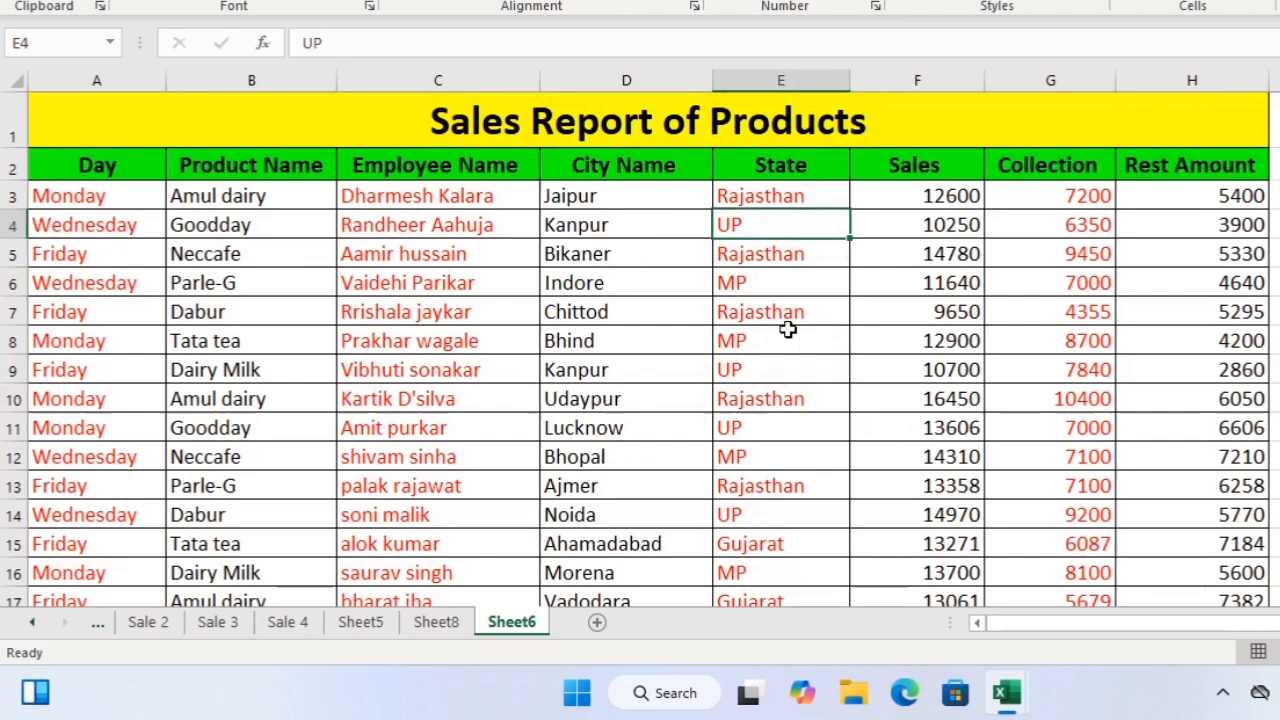
click(786, 428)
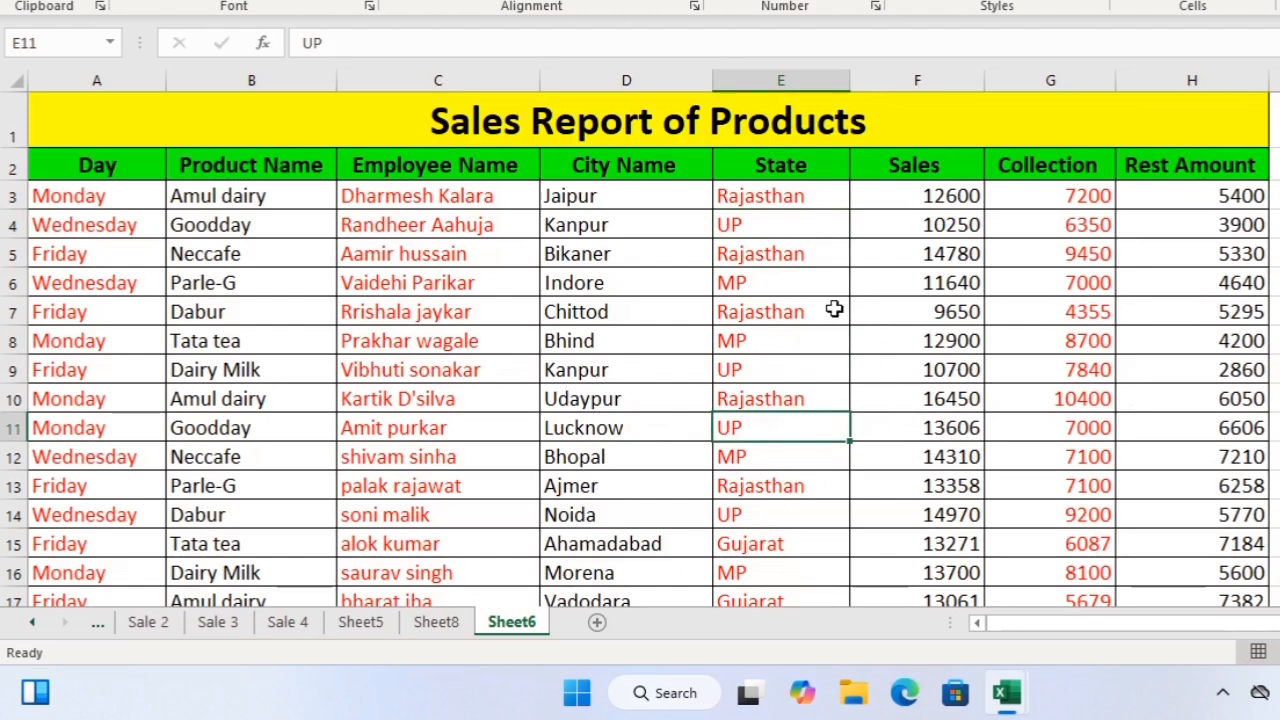
click(795, 224)
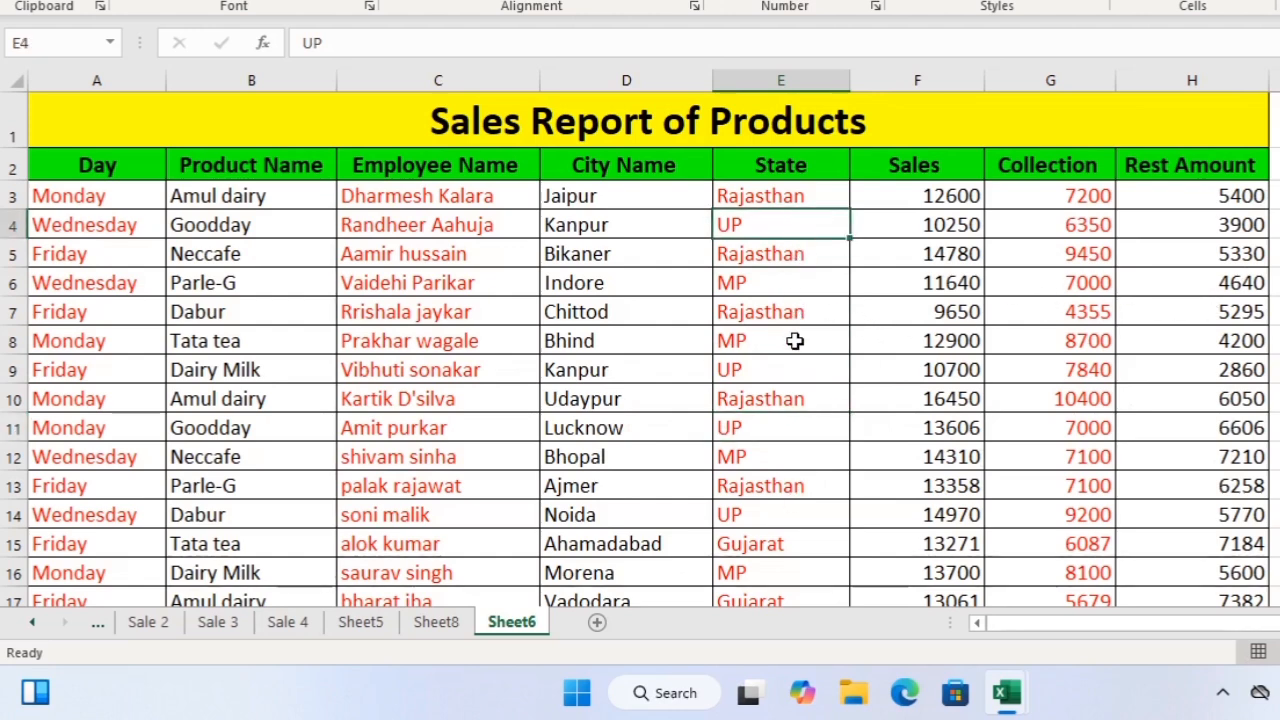
click(802, 367)
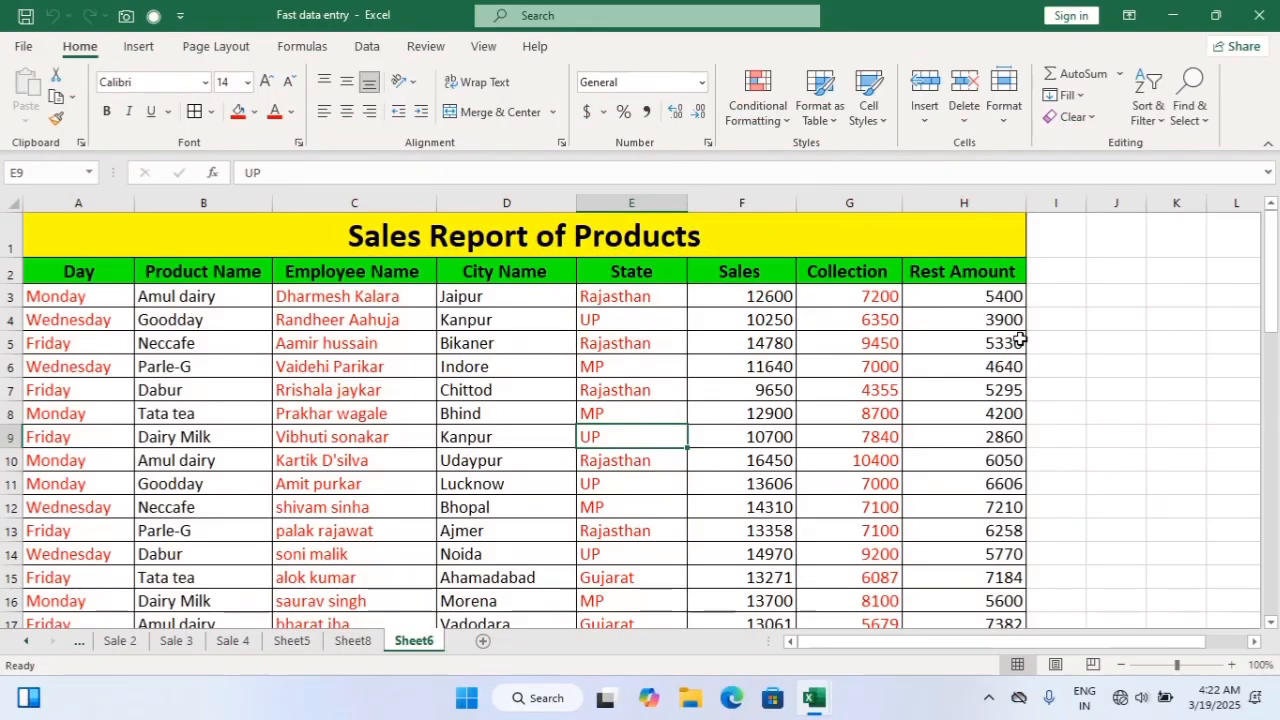
Step: Create a PivotTable on a new worksheet from the Sheet6 sales report range A2:H56
click(92, 273)
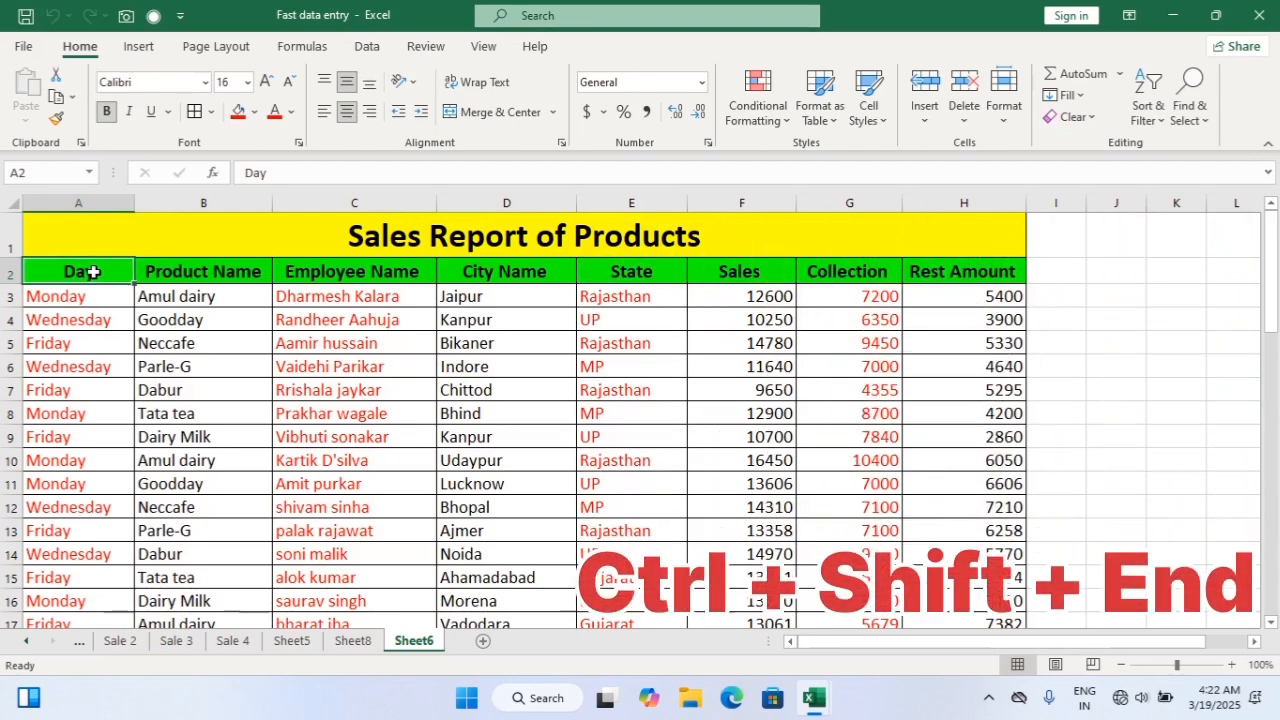
key(ctrl+shift+End)
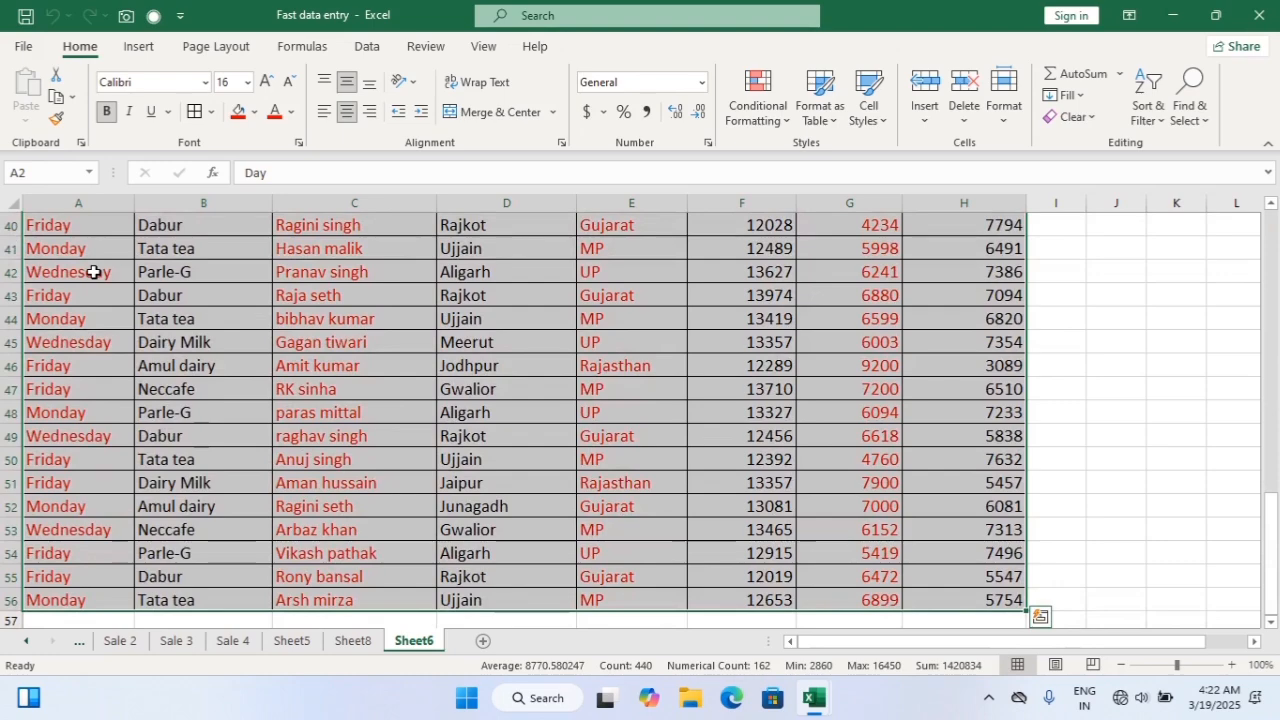
click(150, 50)
click(33, 90)
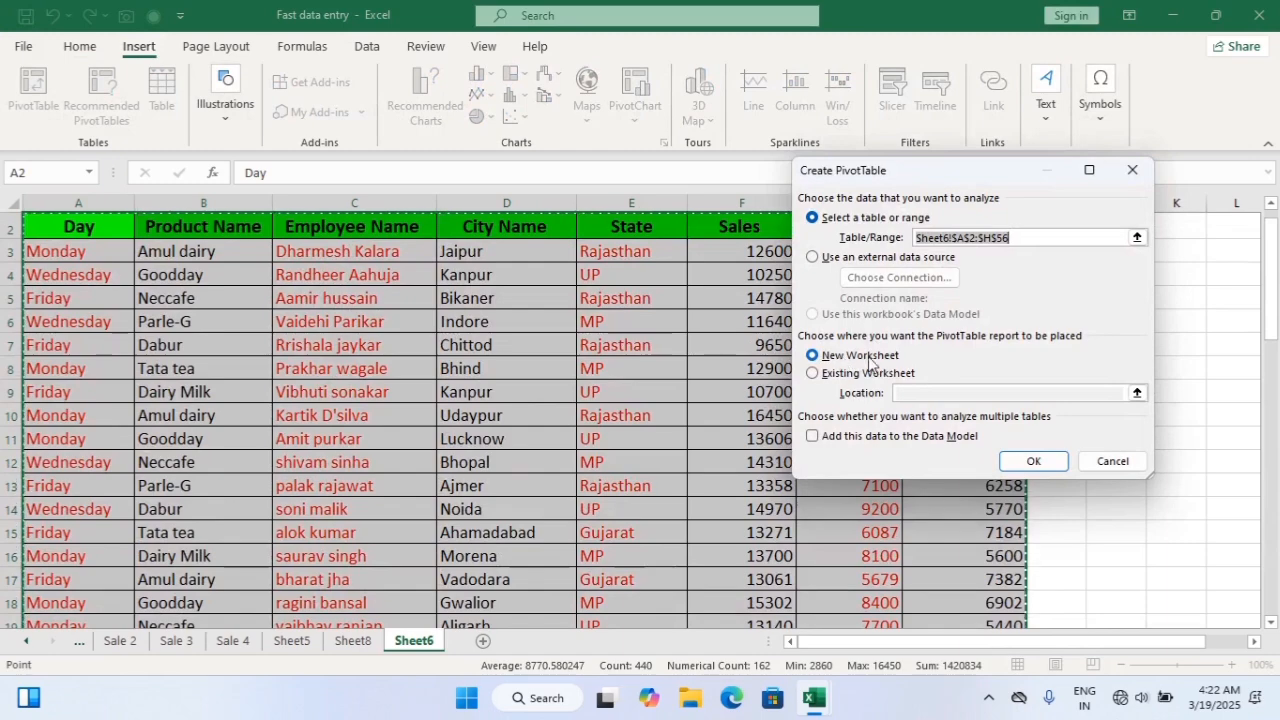
click(1016, 463)
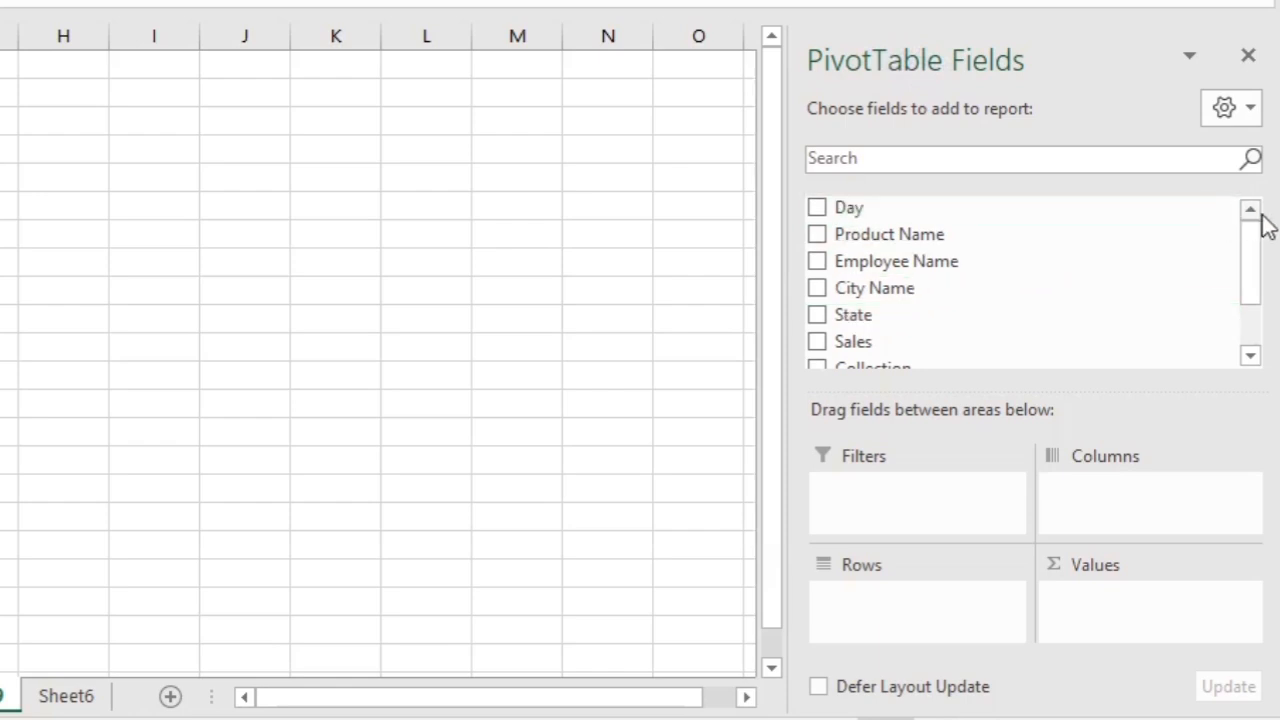
Step: Group the PivotTable rows by State, with City Name nested beneath it
drag(1249, 251, 1251, 306)
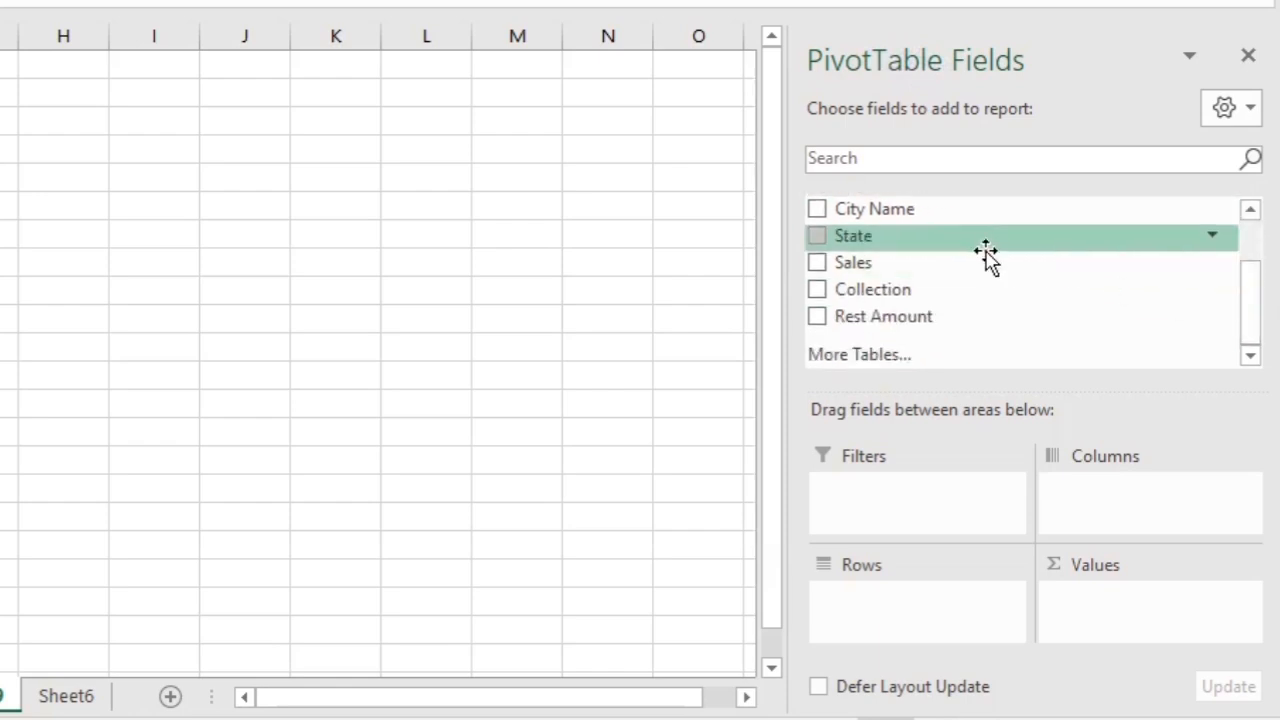
drag(985, 255, 915, 599)
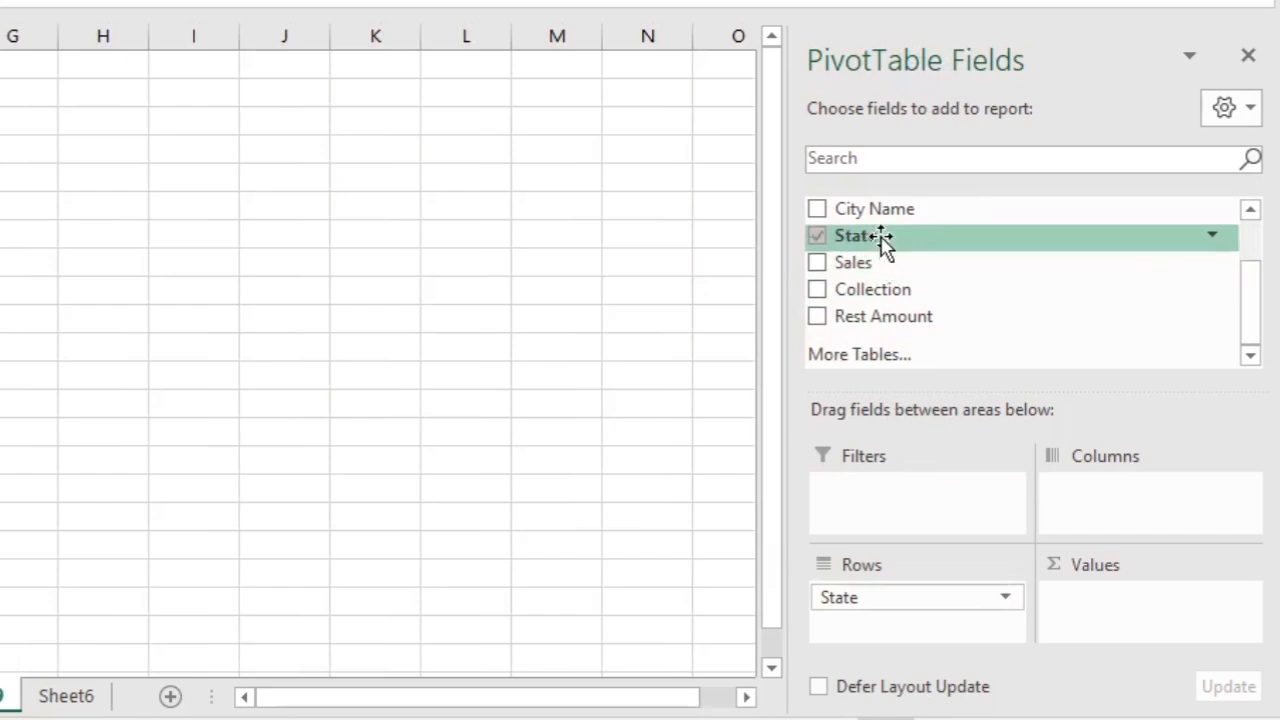
drag(886, 214, 895, 628)
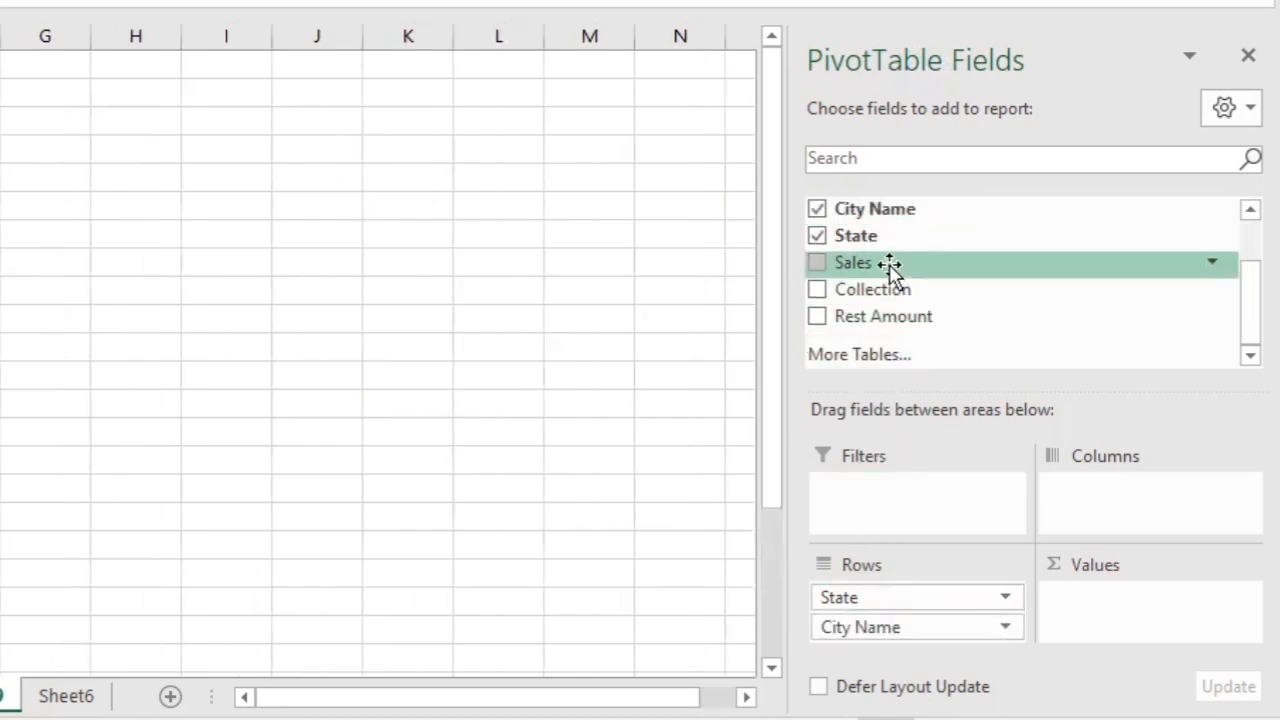
Step: Add Sales, Collection and Rest Amount as summed values in the PivotTable
drag(890, 266, 1094, 591)
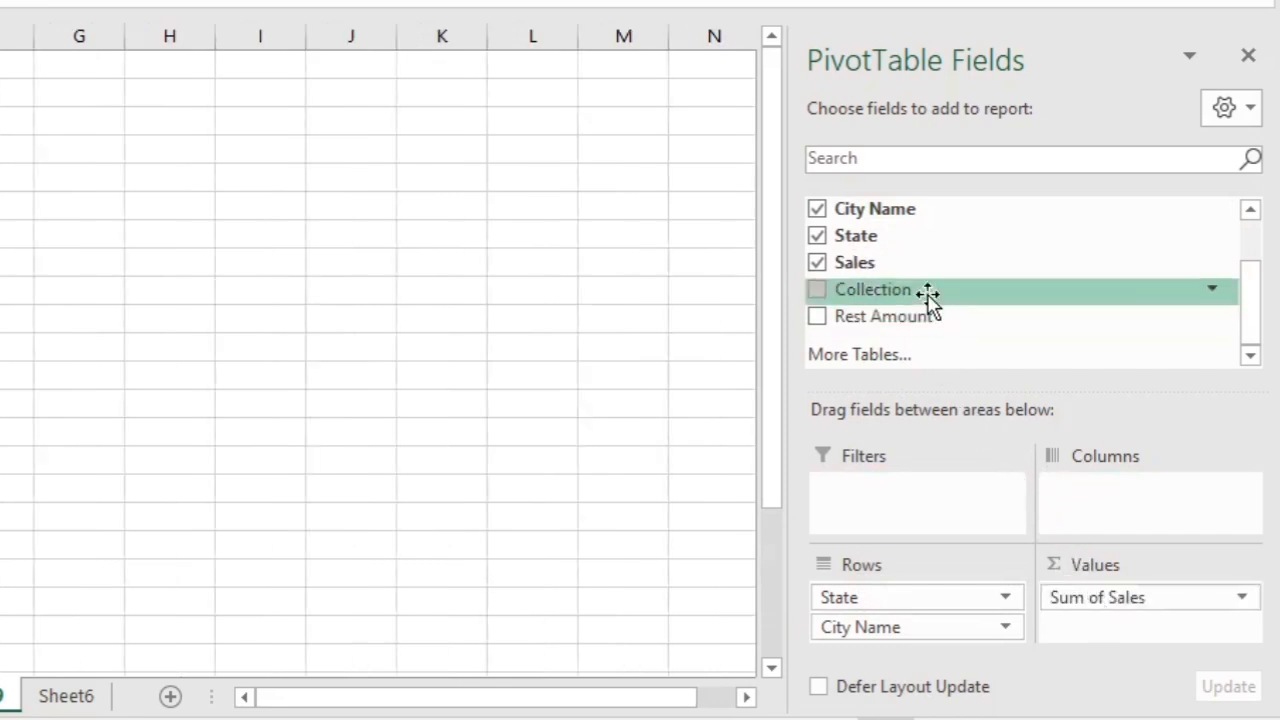
drag(928, 295, 1094, 634)
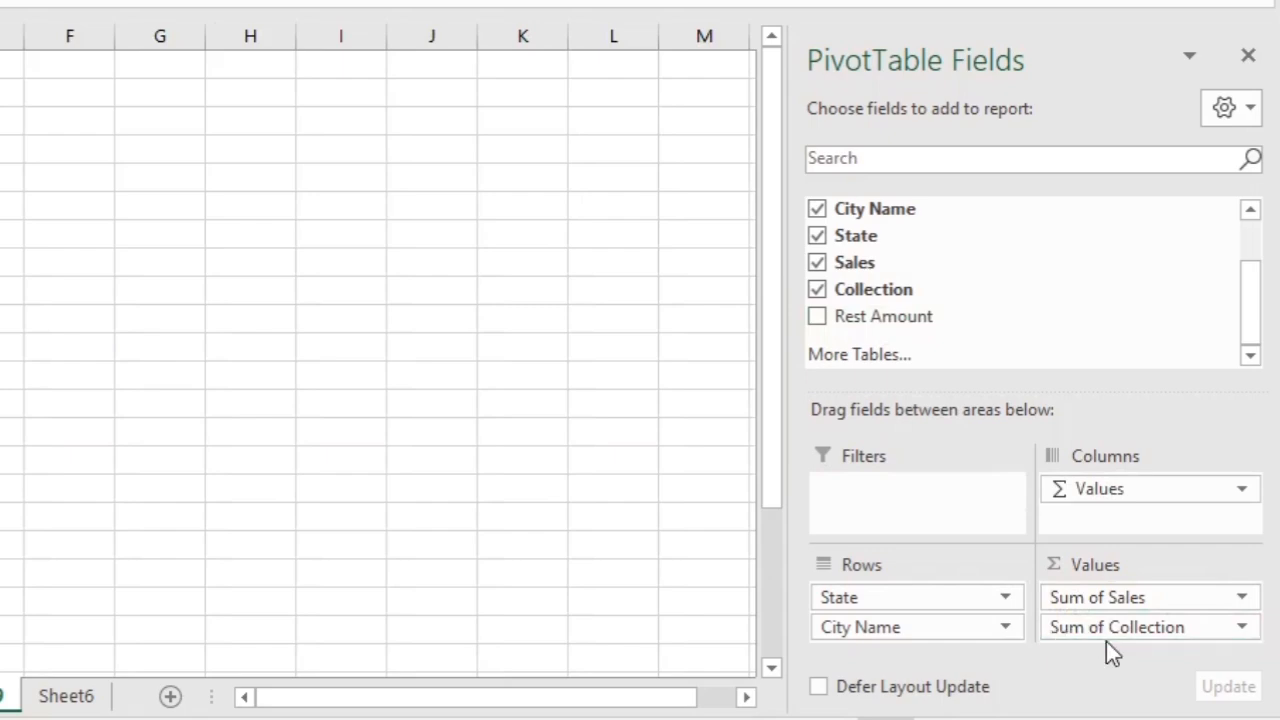
drag(1106, 641, 1106, 641)
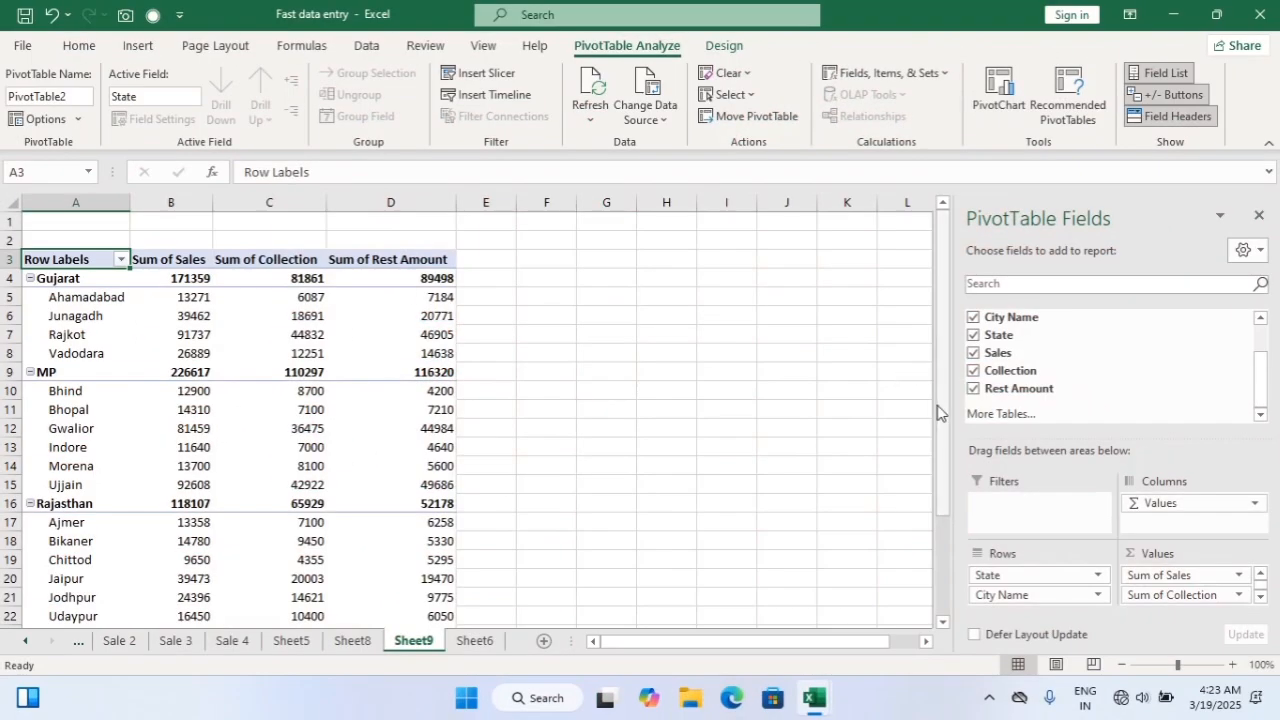
drag(937, 413, 945, 516)
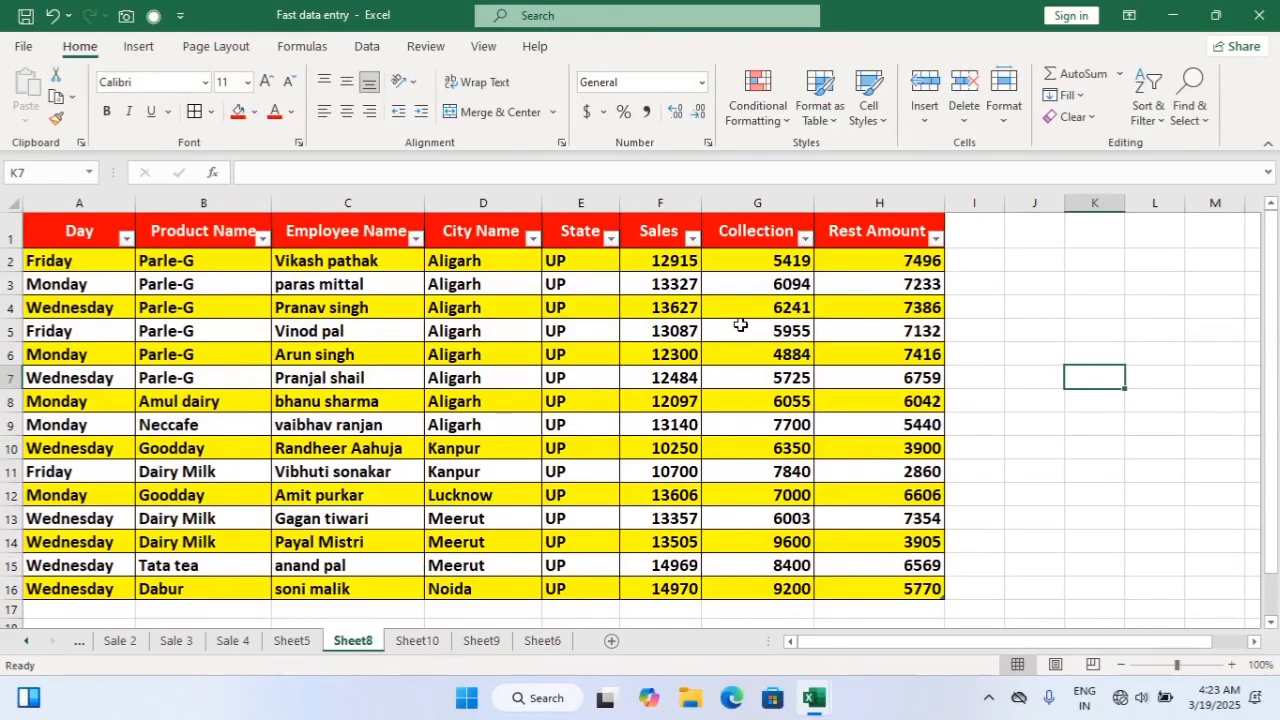
click(740, 325)
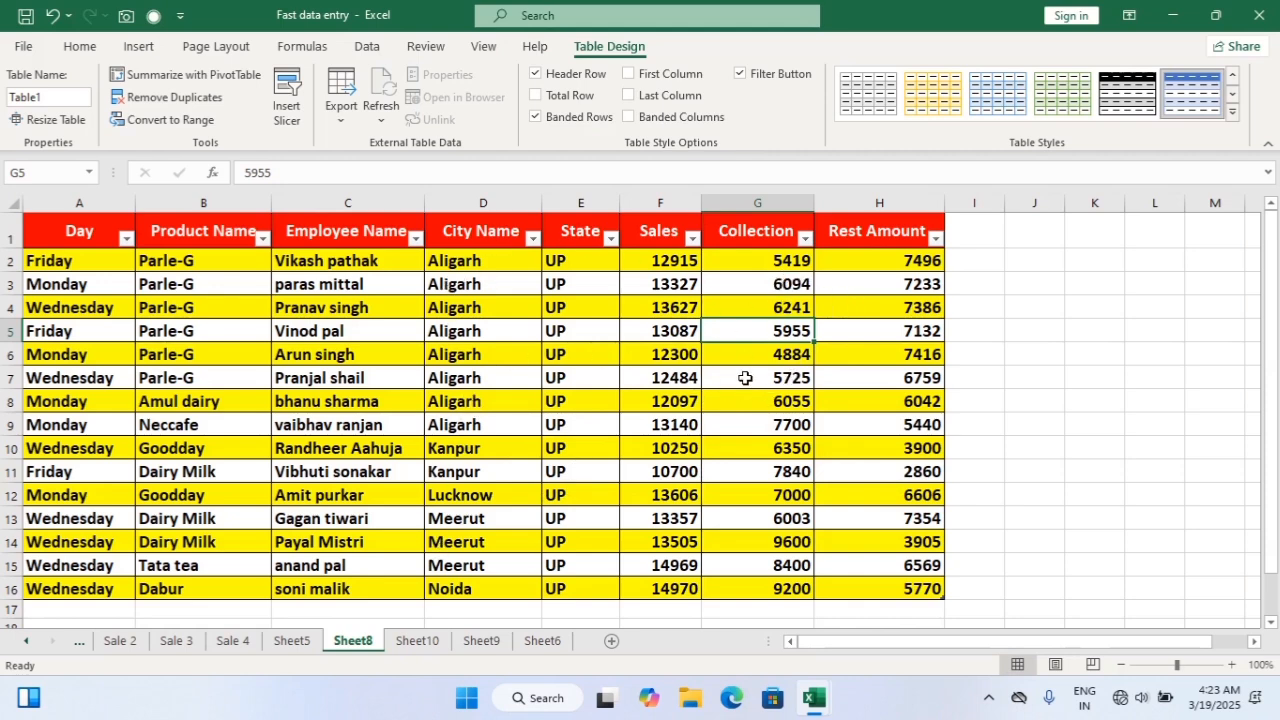
click(542, 641)
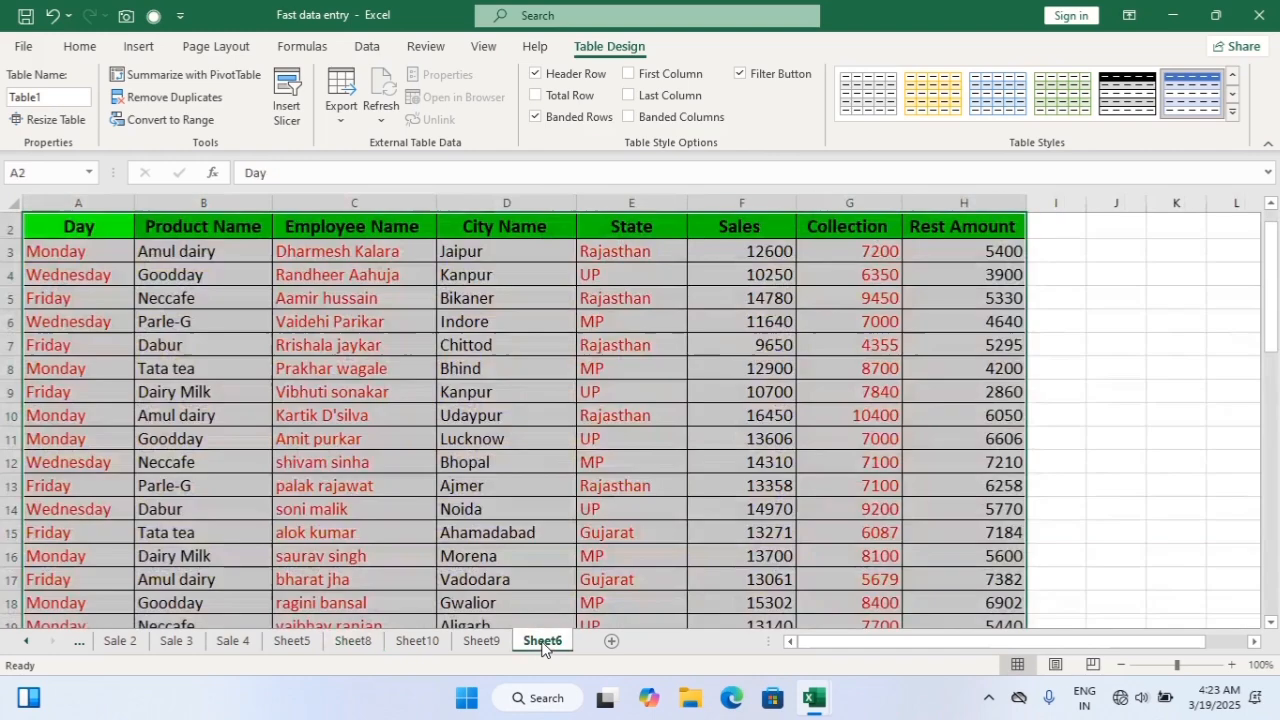
click(632, 456)
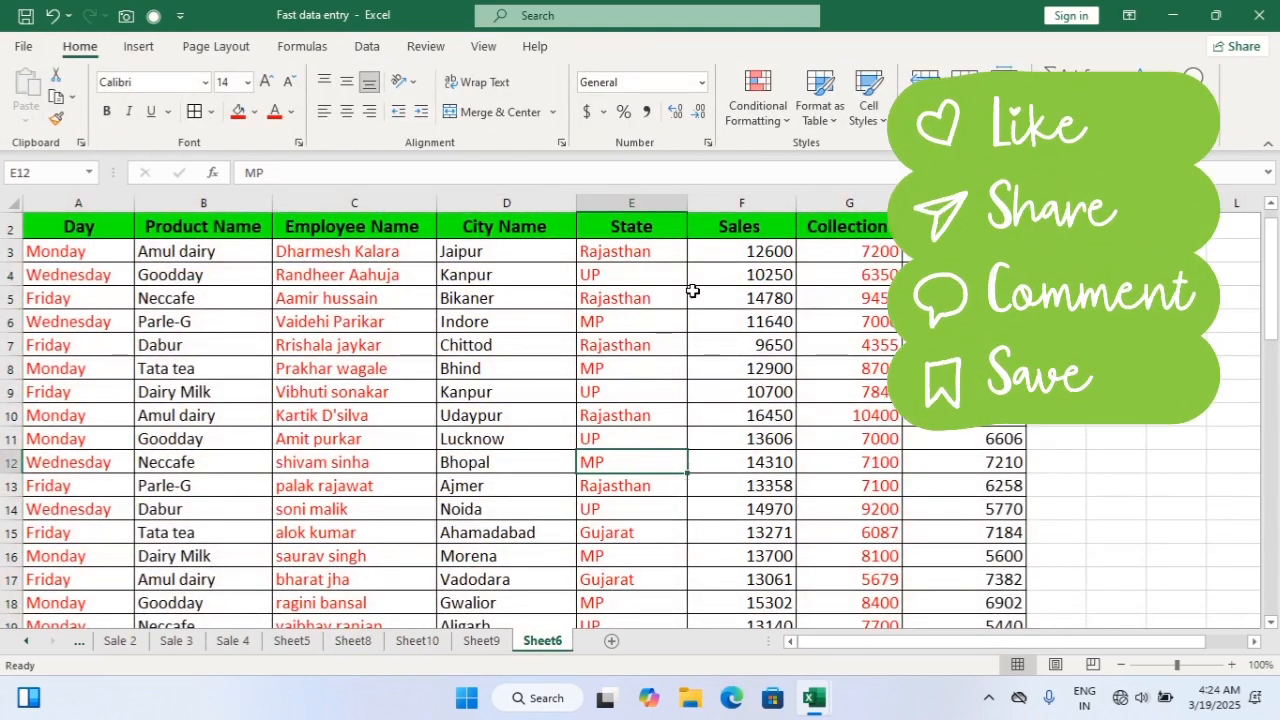
scroll(780, 494, up, 1)
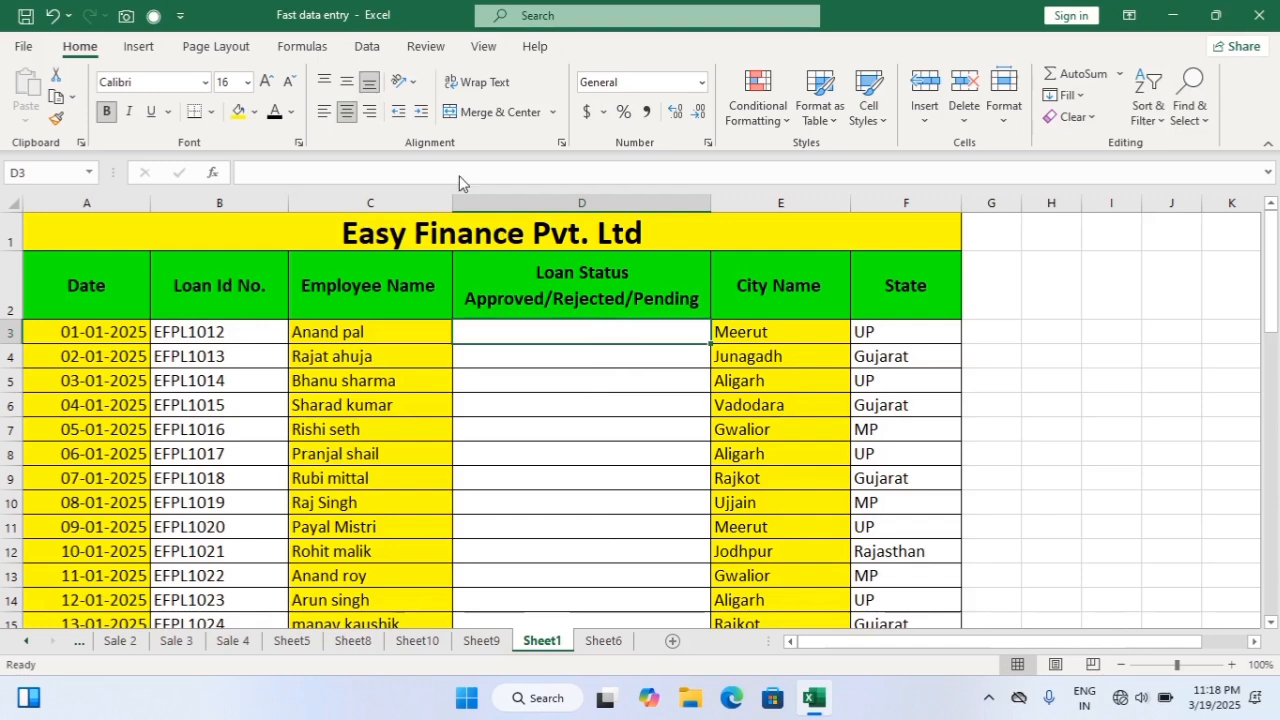
Step: Add list data validation to cell D3 under Loan Status with the source Approved,Rejected,Pending
click(368, 47)
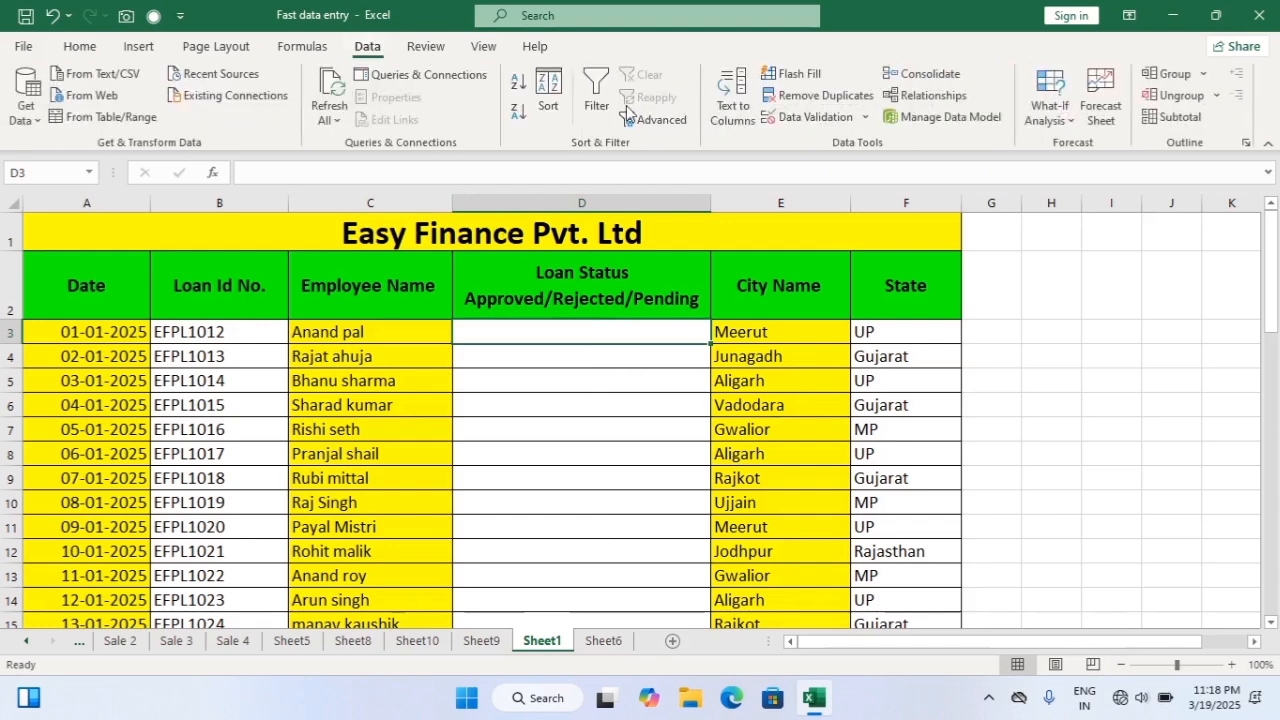
click(805, 117)
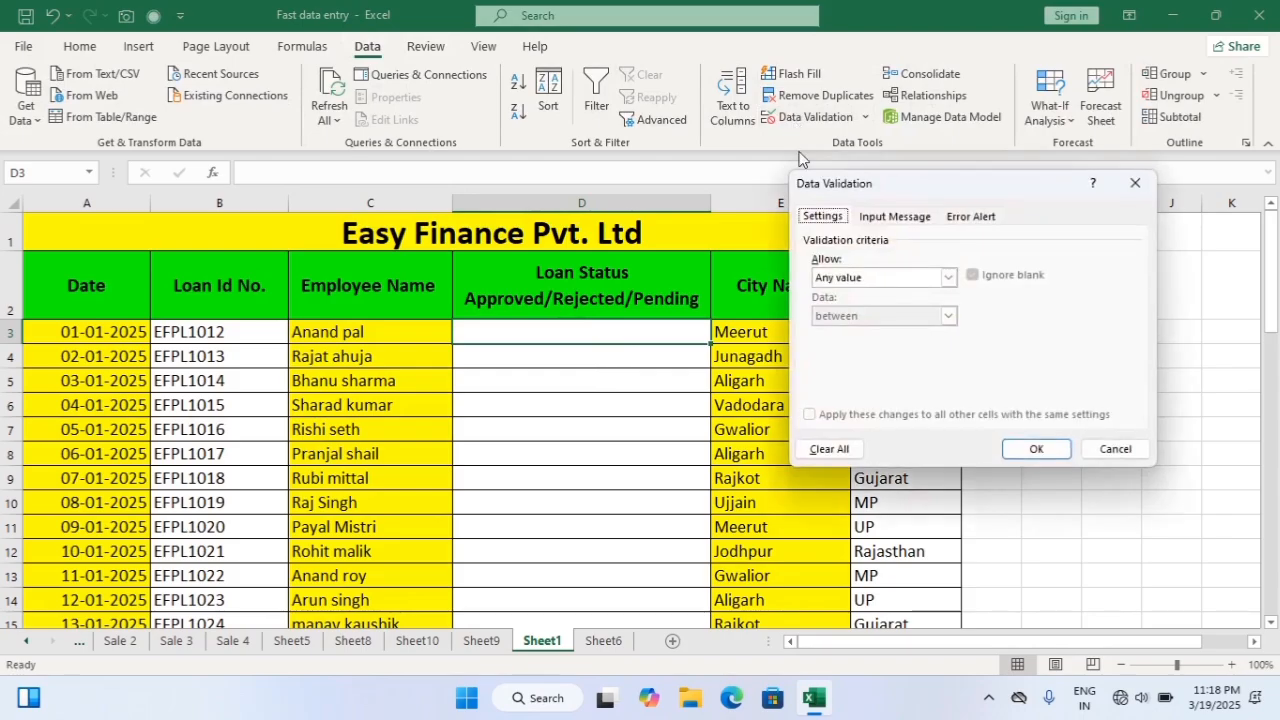
click(836, 278)
click(838, 288)
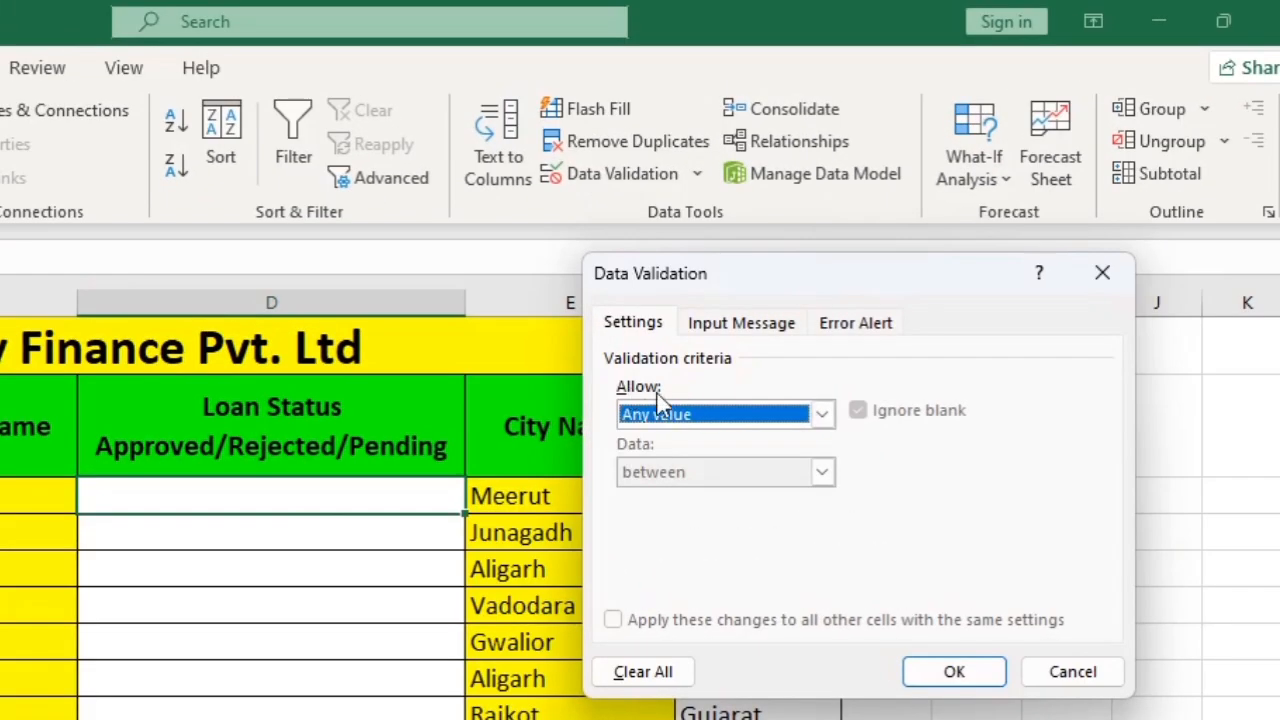
click(824, 416)
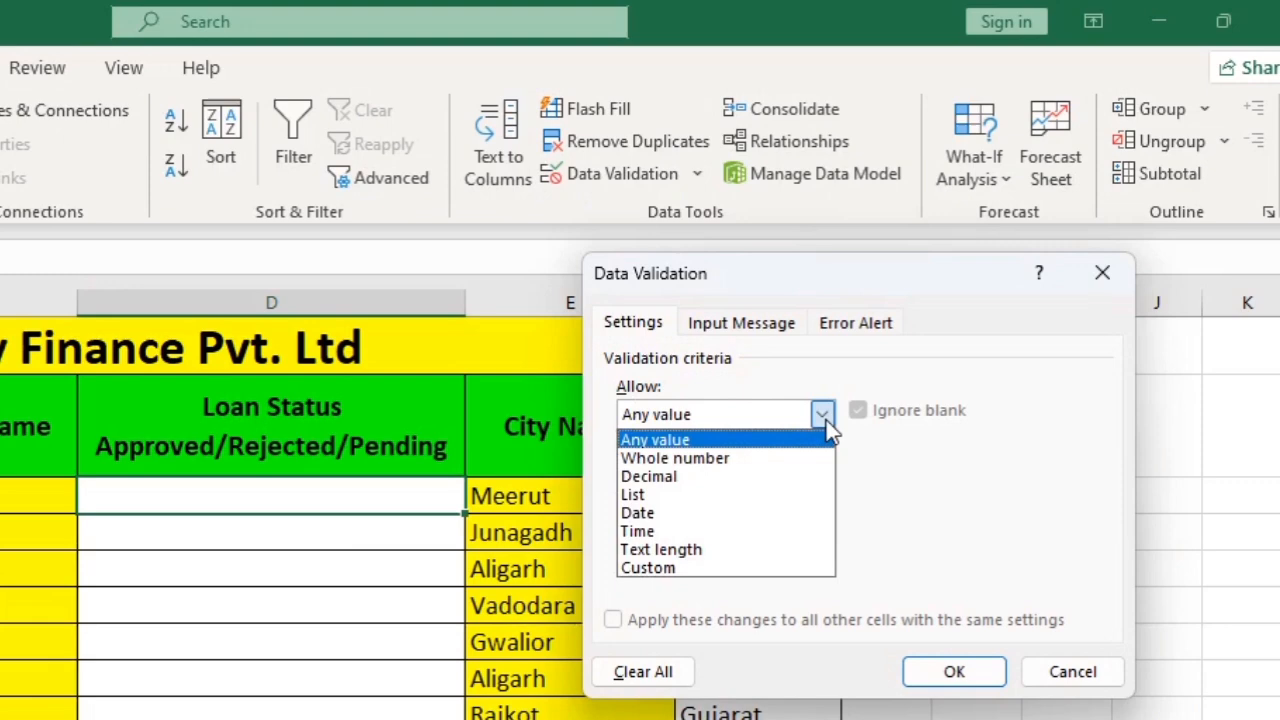
click(779, 495)
click(741, 531)
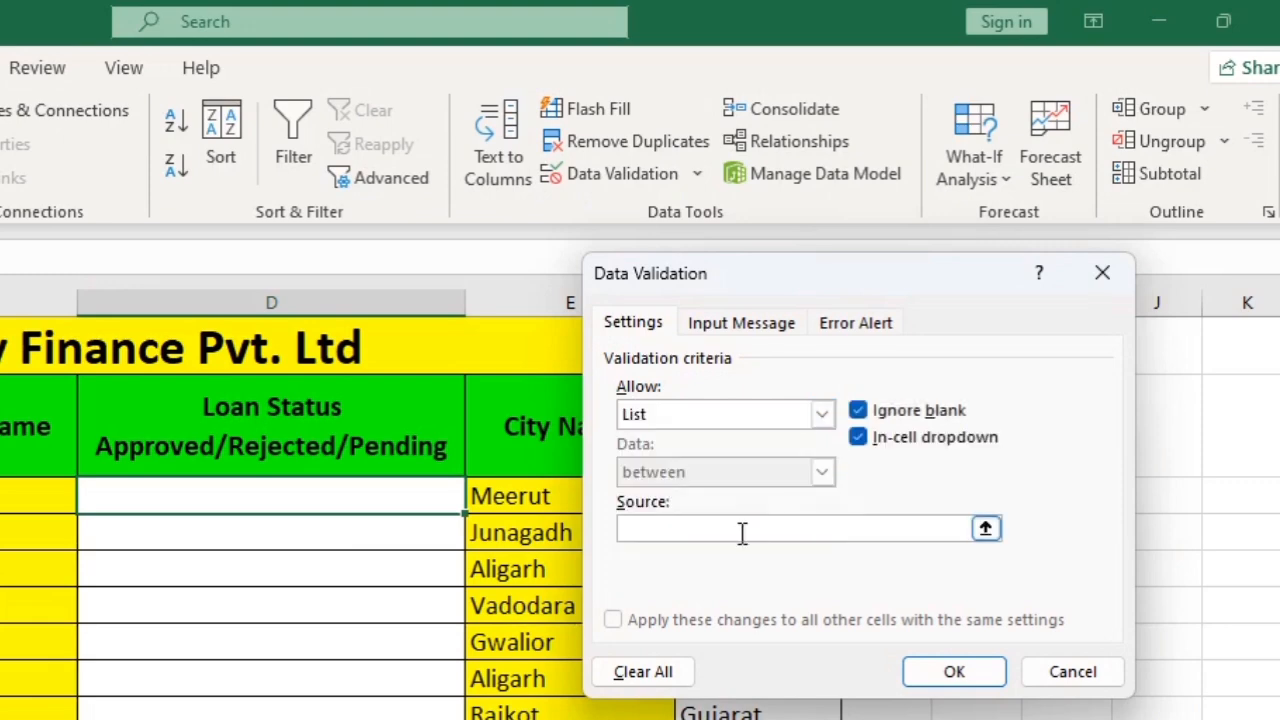
text(Approved,Rejected,Pending)
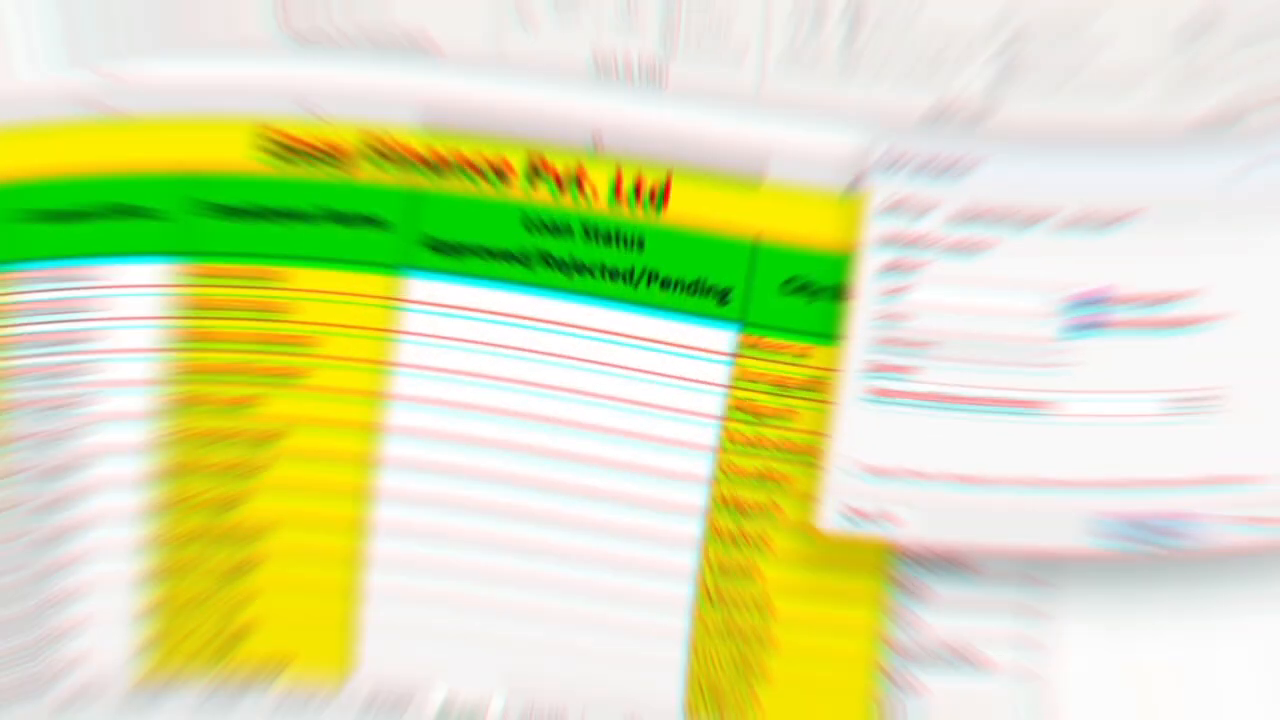
click(954, 672)
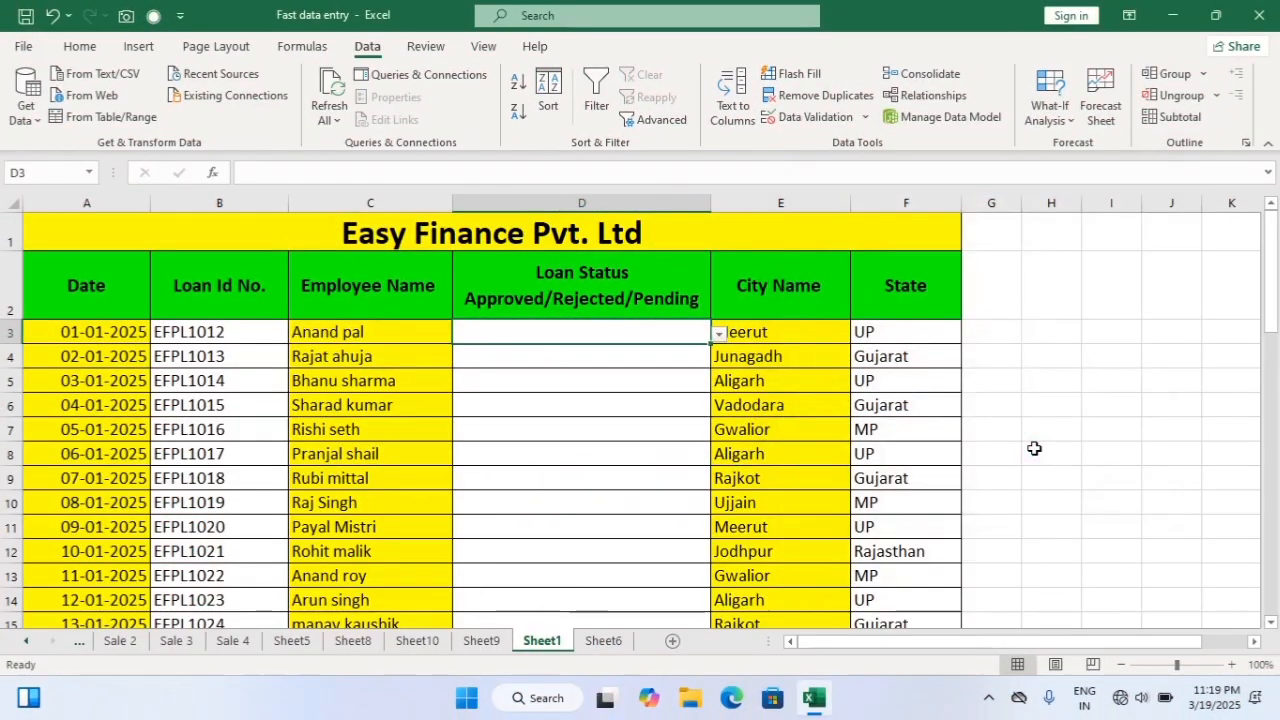
Step: Check the choices in D3's drop-down list and copy it down the Loan Status column through D56
click(719, 334)
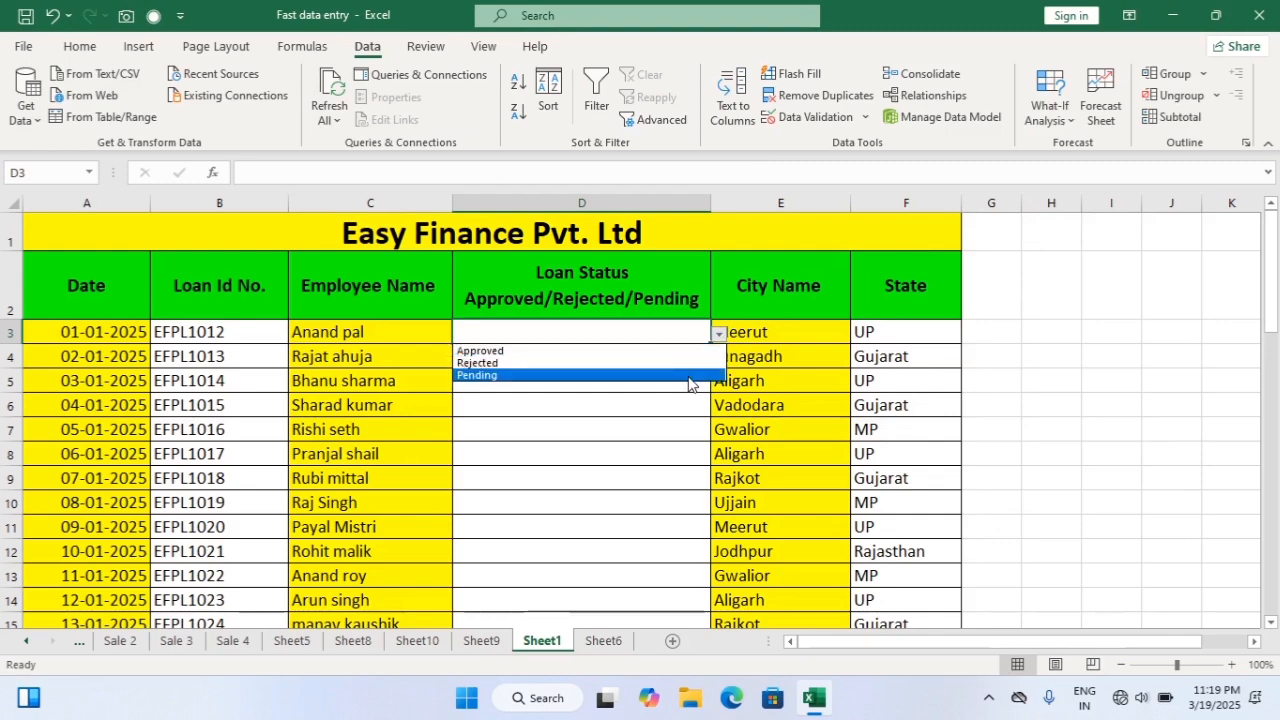
click(681, 336)
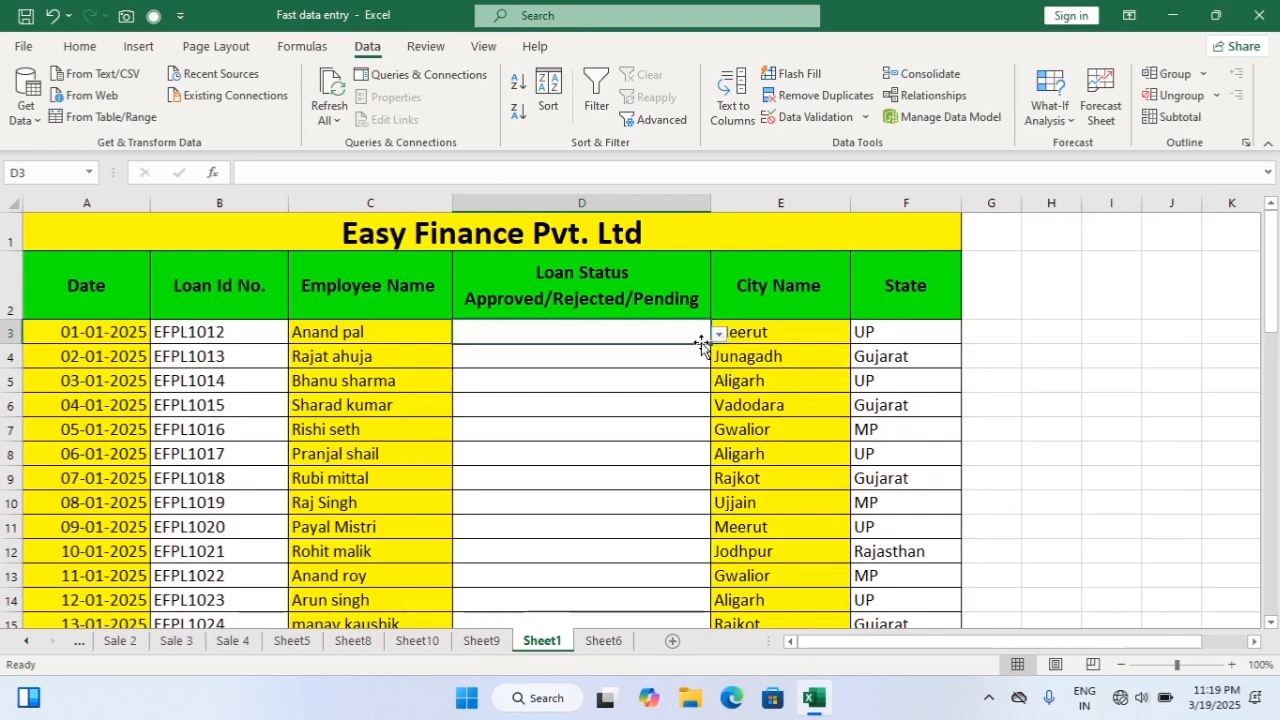
drag(710, 346, 698, 569)
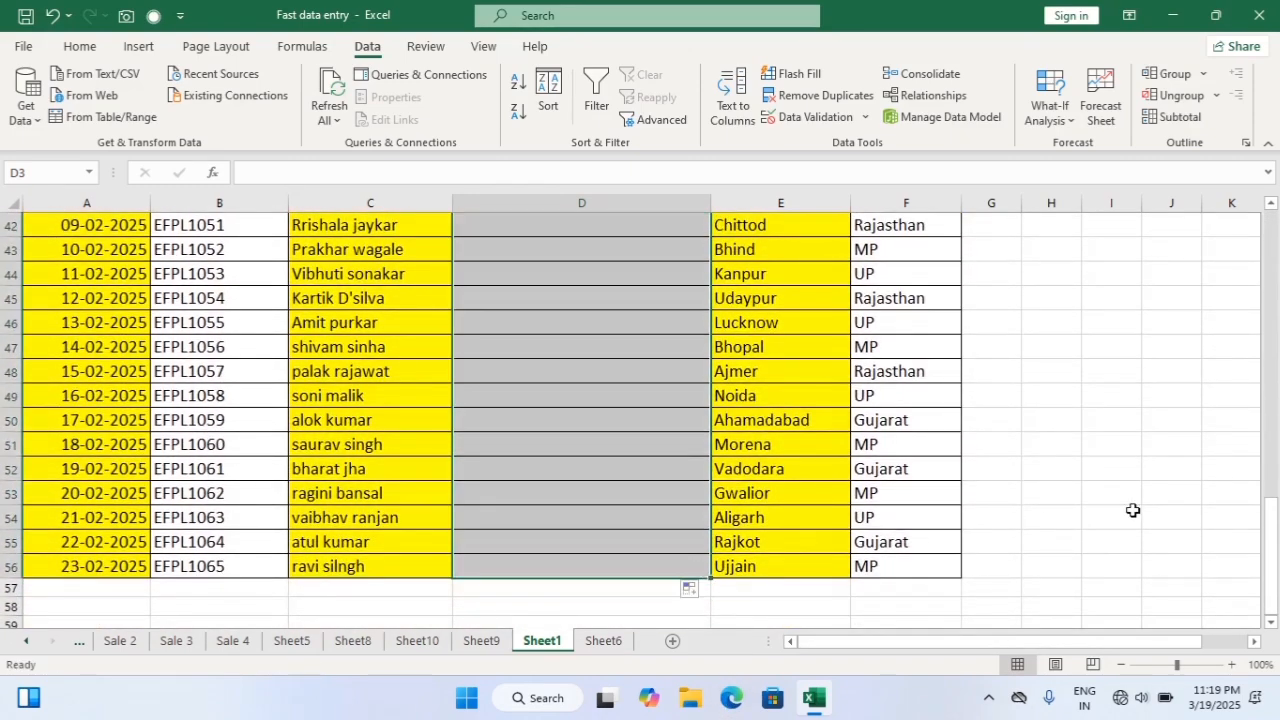
Step: Set the loan status in cell D3 to Approved from its drop-down list
drag(1272, 558, 1265, 228)
click(690, 336)
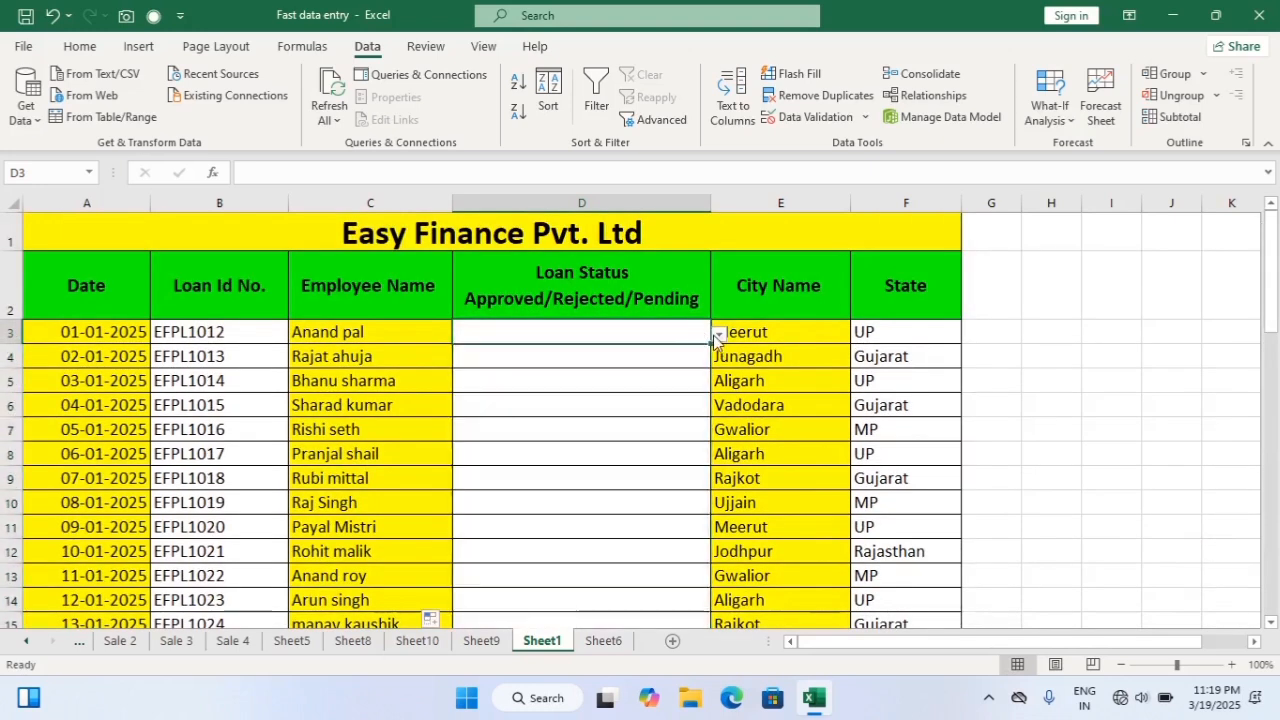
click(718, 336)
click(707, 351)
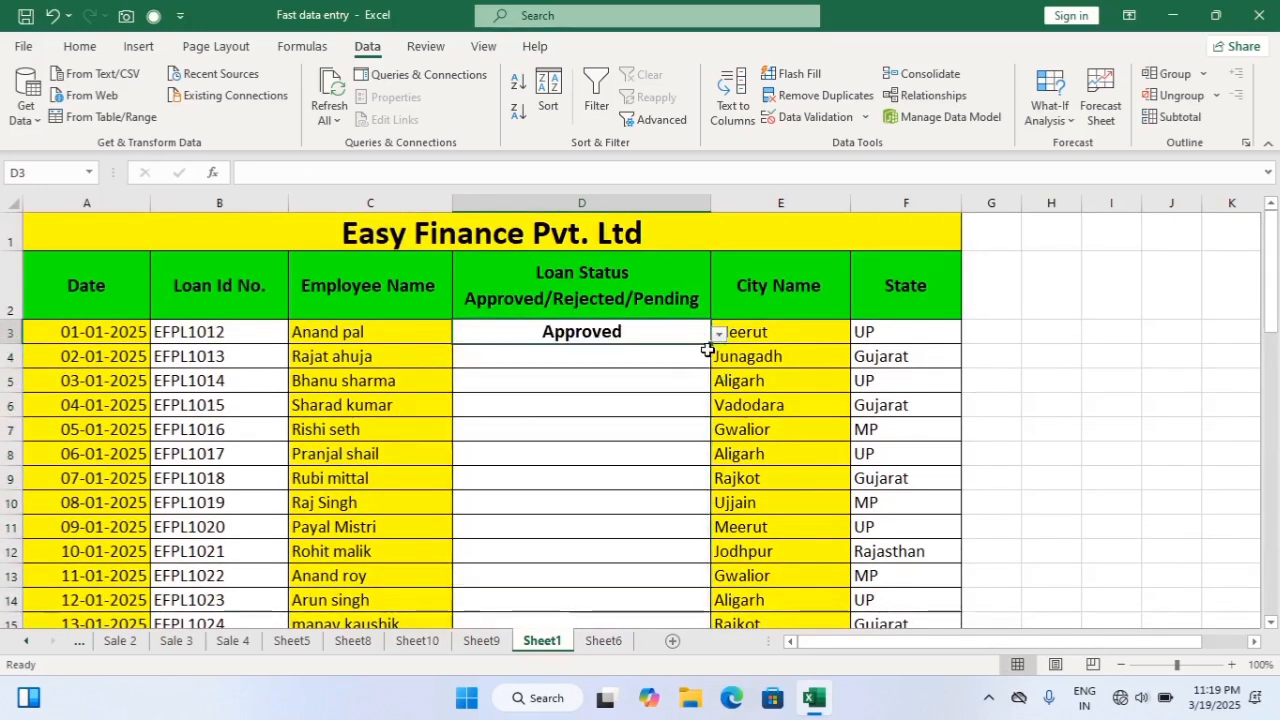
Step: Set the loan status in cell D4 to Rejected and in cell D5 to Pending from their drop-down lists
click(692, 353)
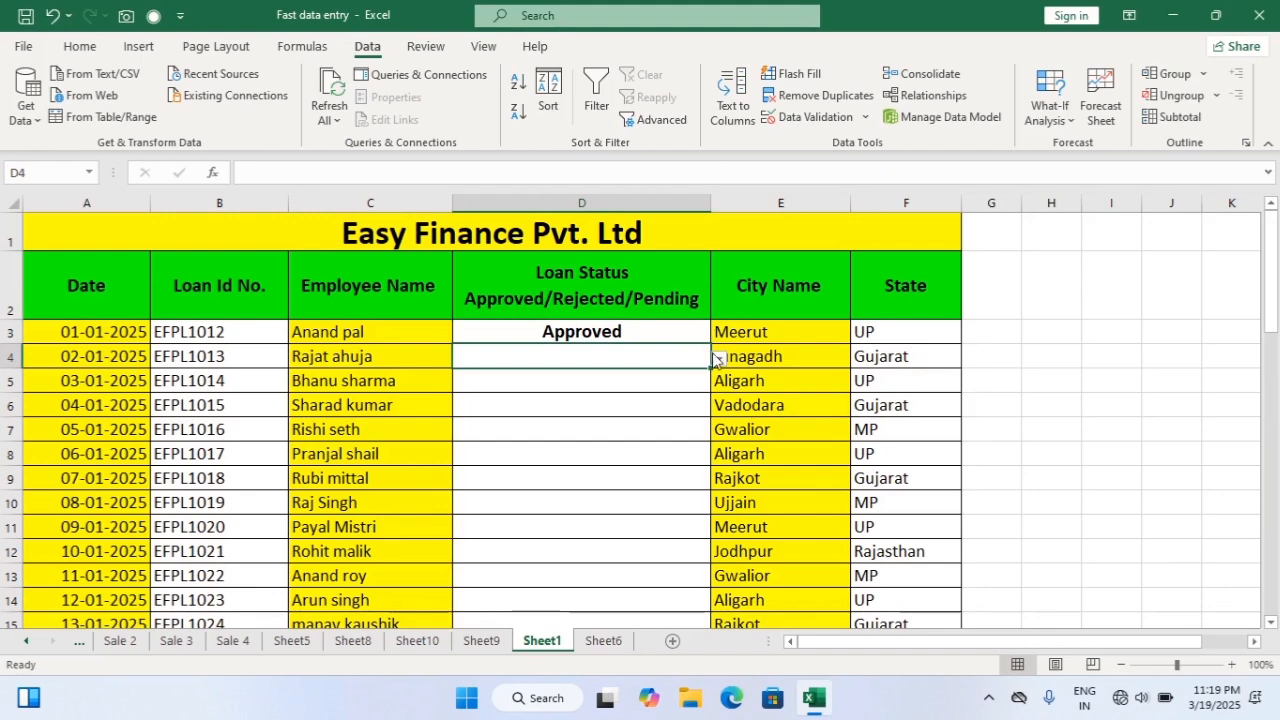
click(718, 358)
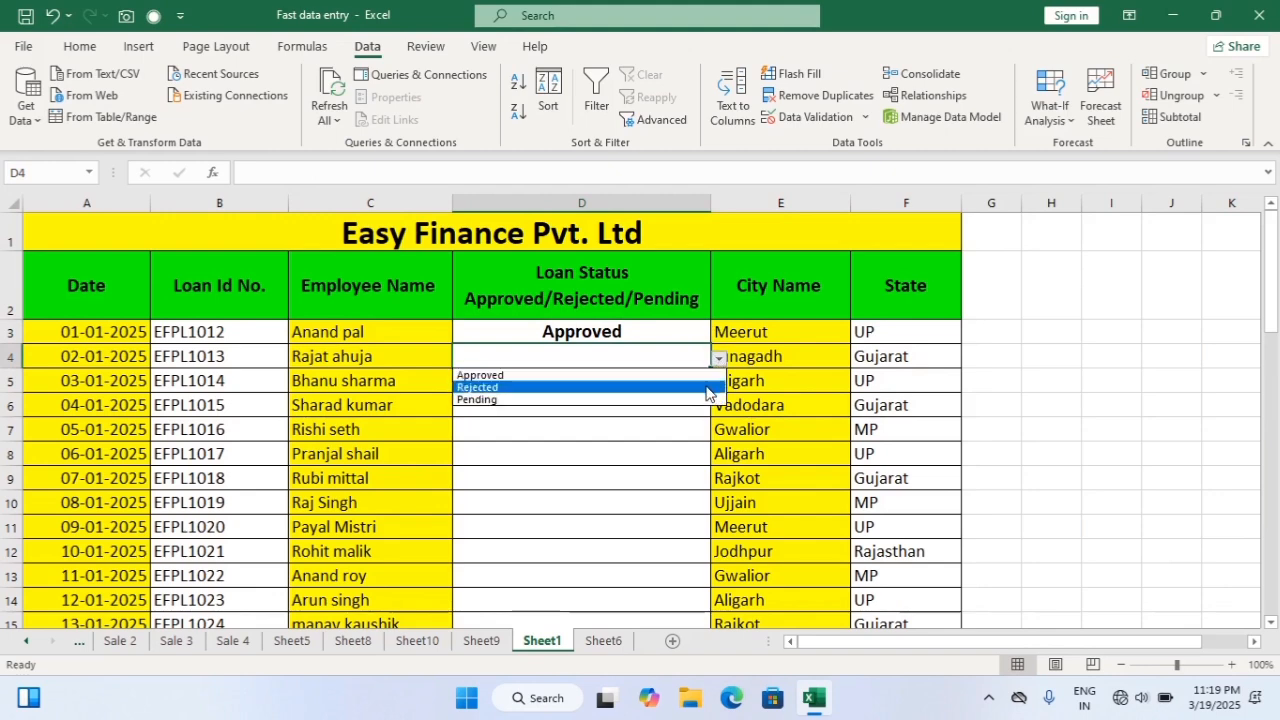
click(708, 387)
click(687, 386)
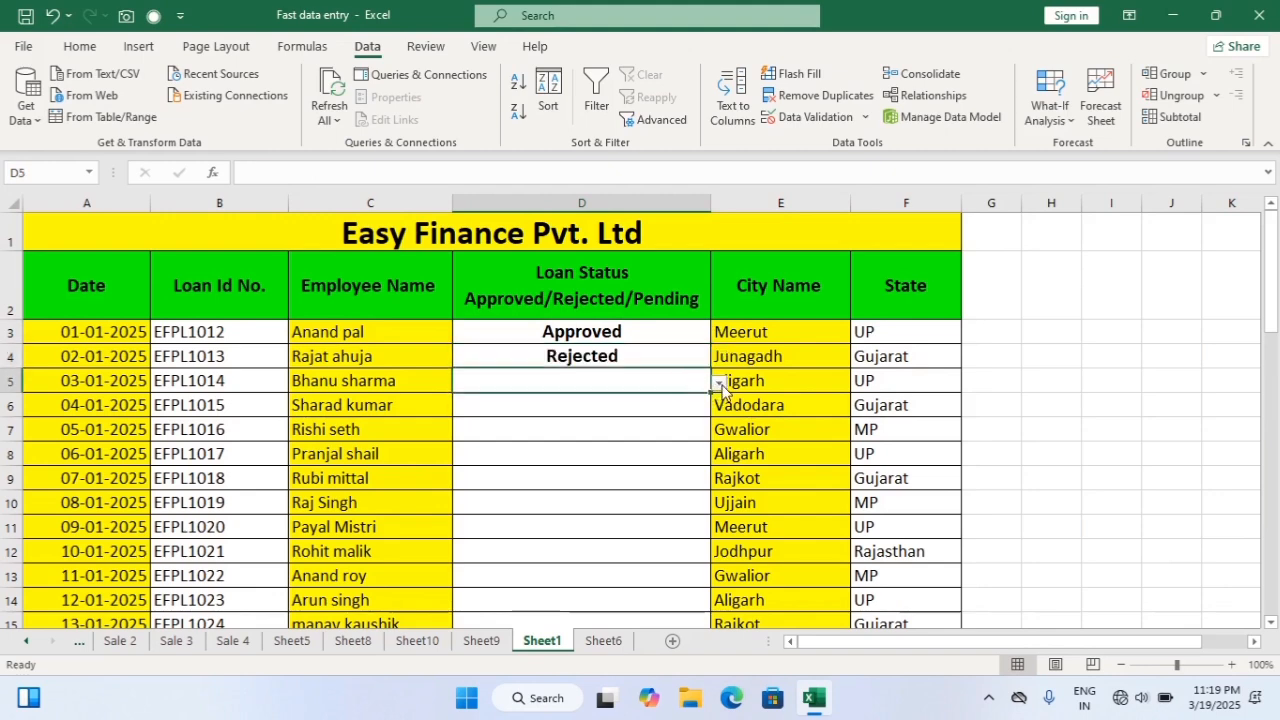
click(720, 383)
click(694, 428)
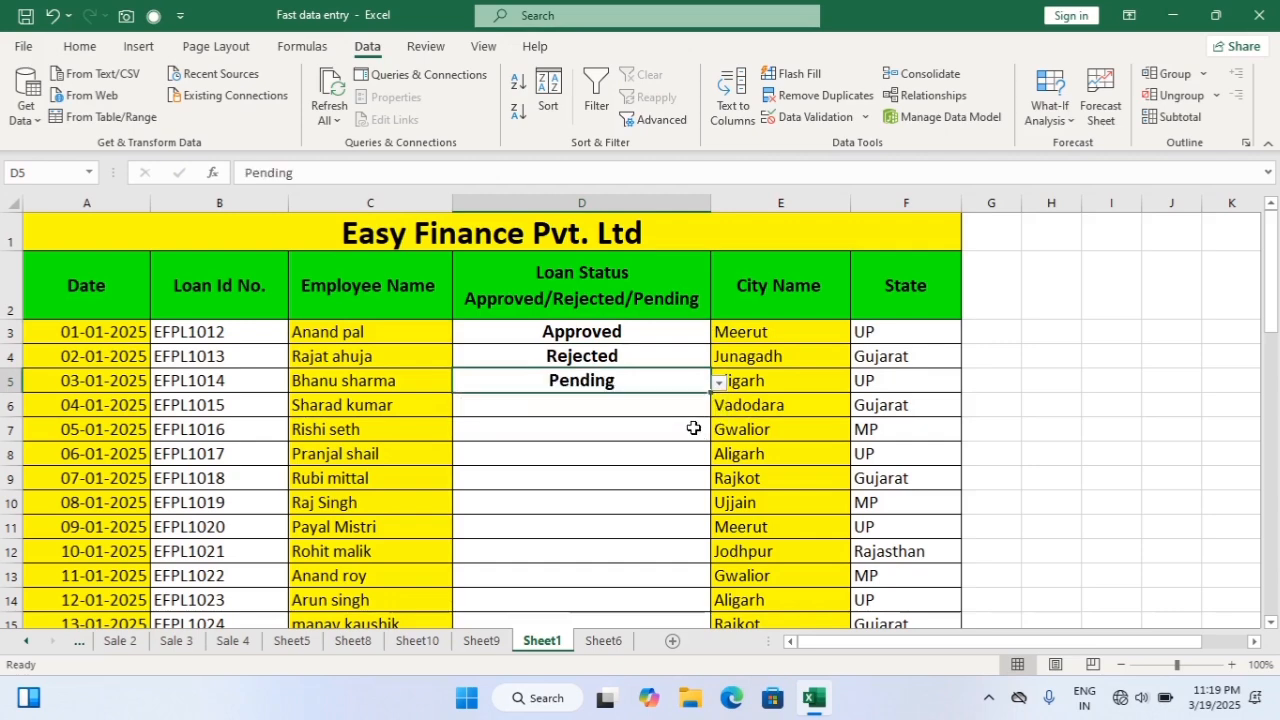
Step: Set the loan status in cell D6 to Rejected and open the drop-down list of cell D7
click(676, 402)
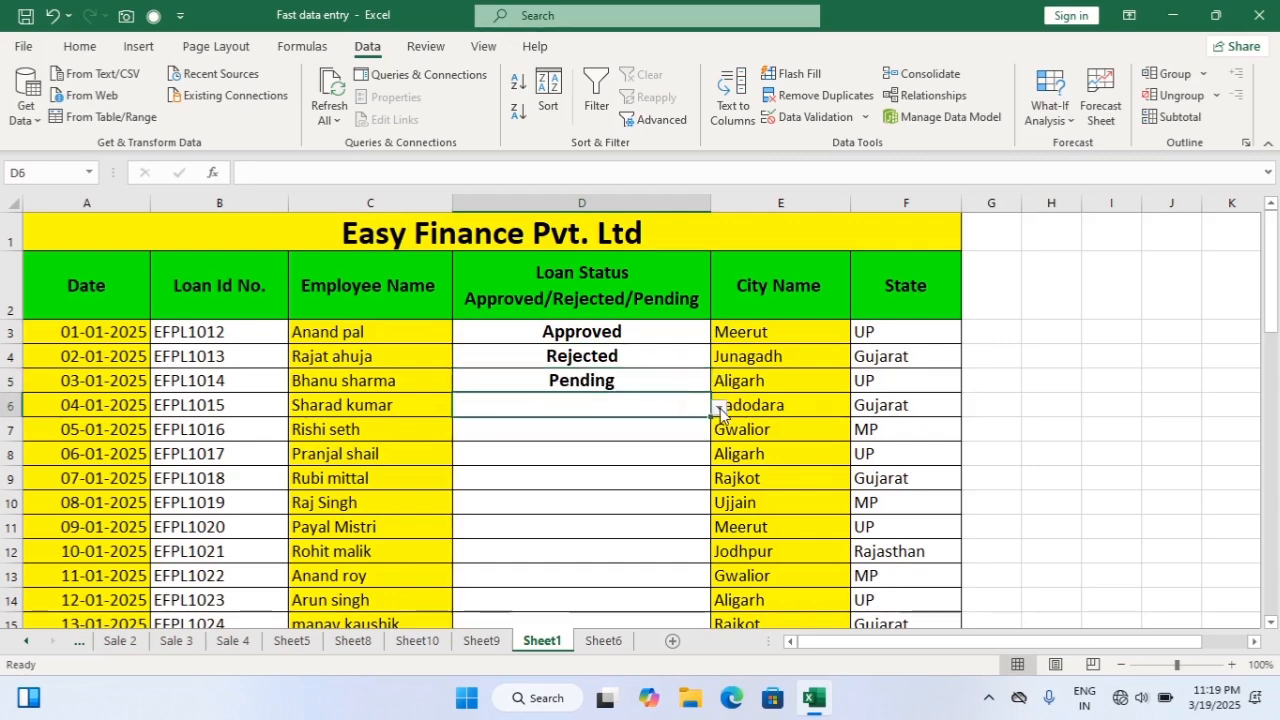
click(720, 408)
click(705, 432)
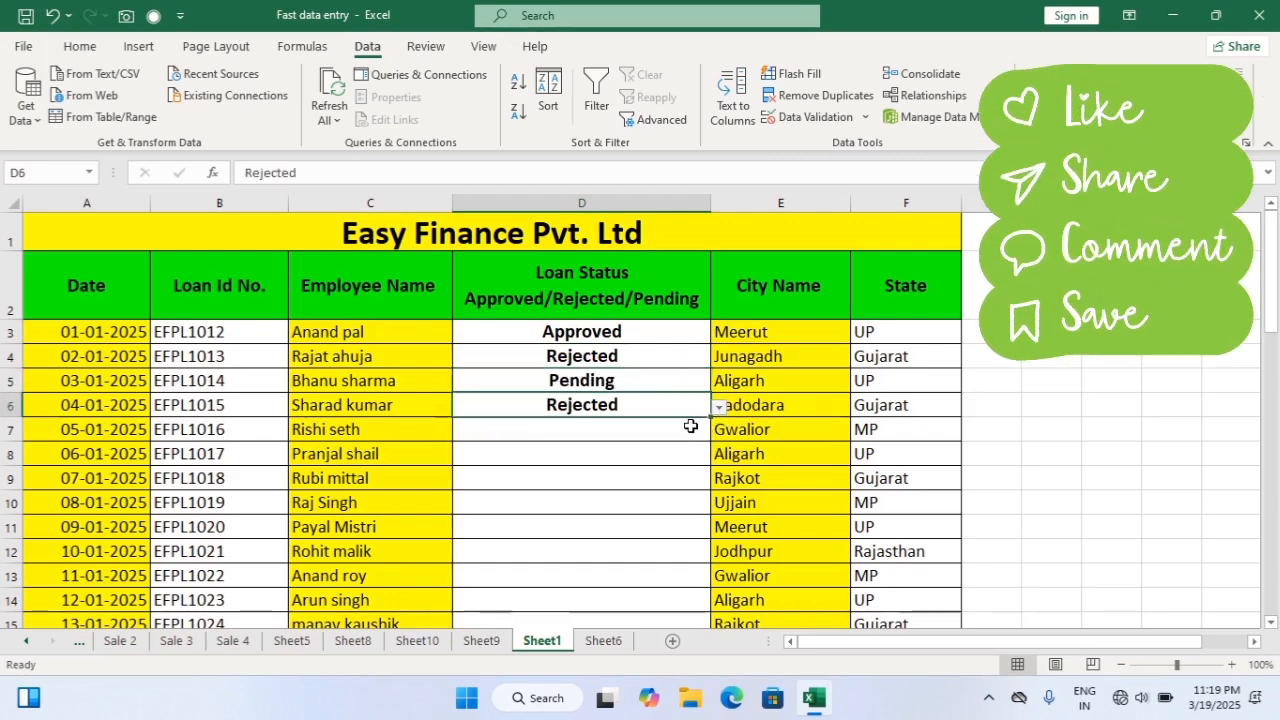
click(690, 426)
click(719, 432)
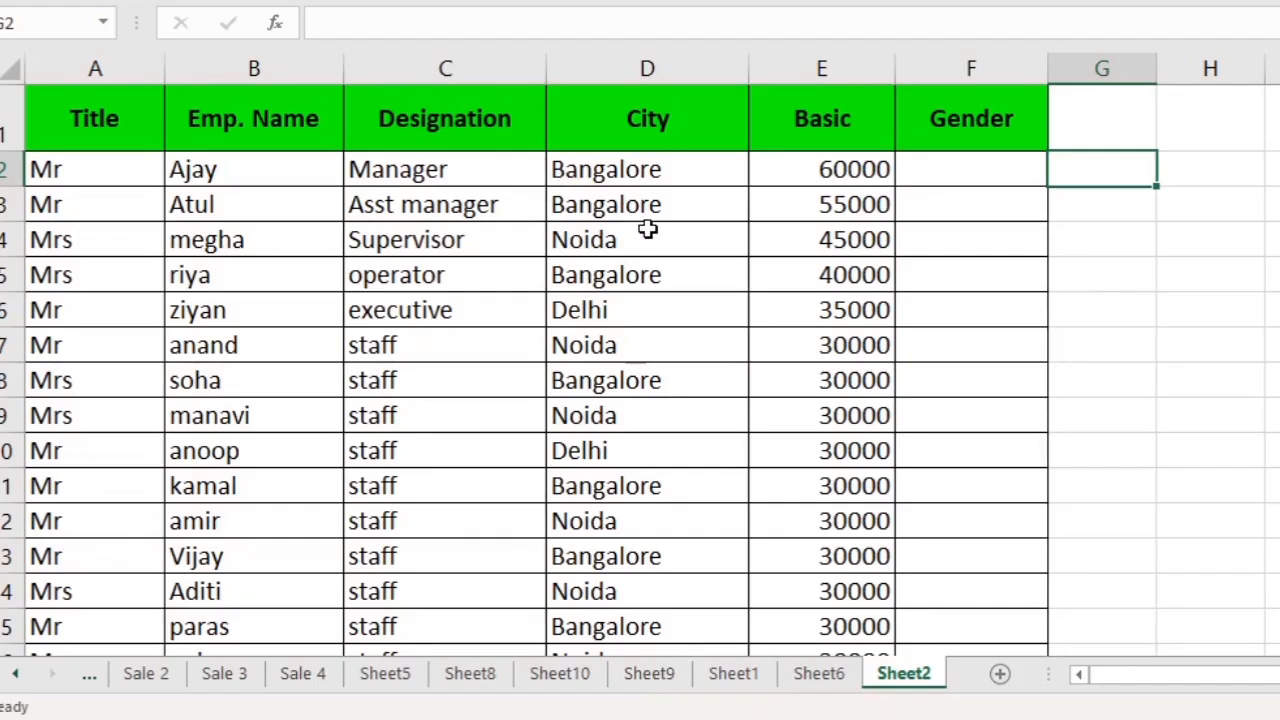
click(123, 129)
click(119, 171)
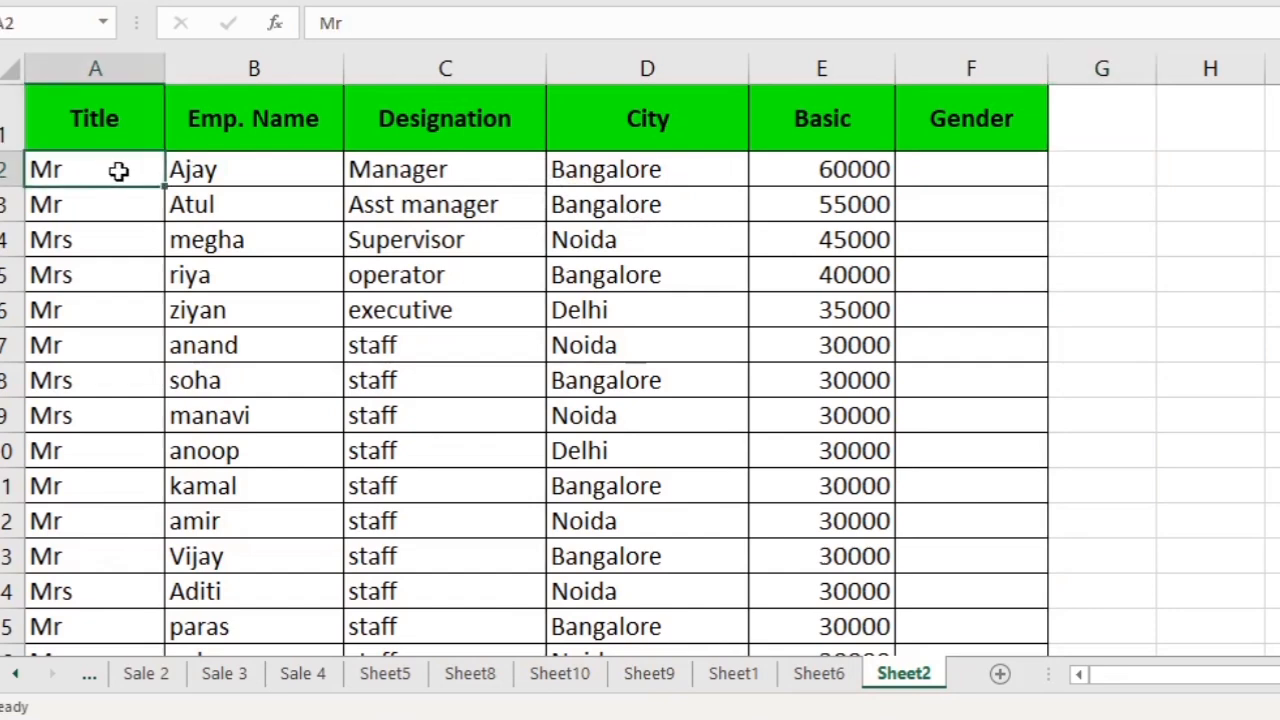
click(966, 178)
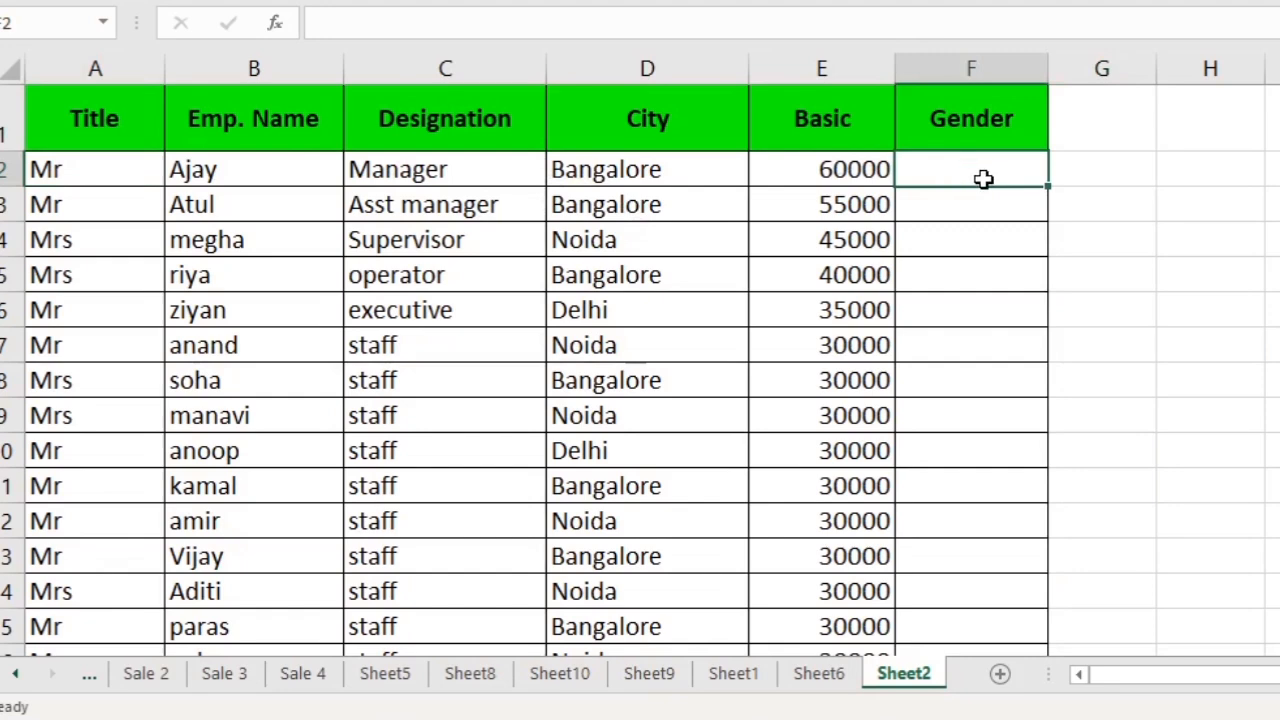
click(96, 241)
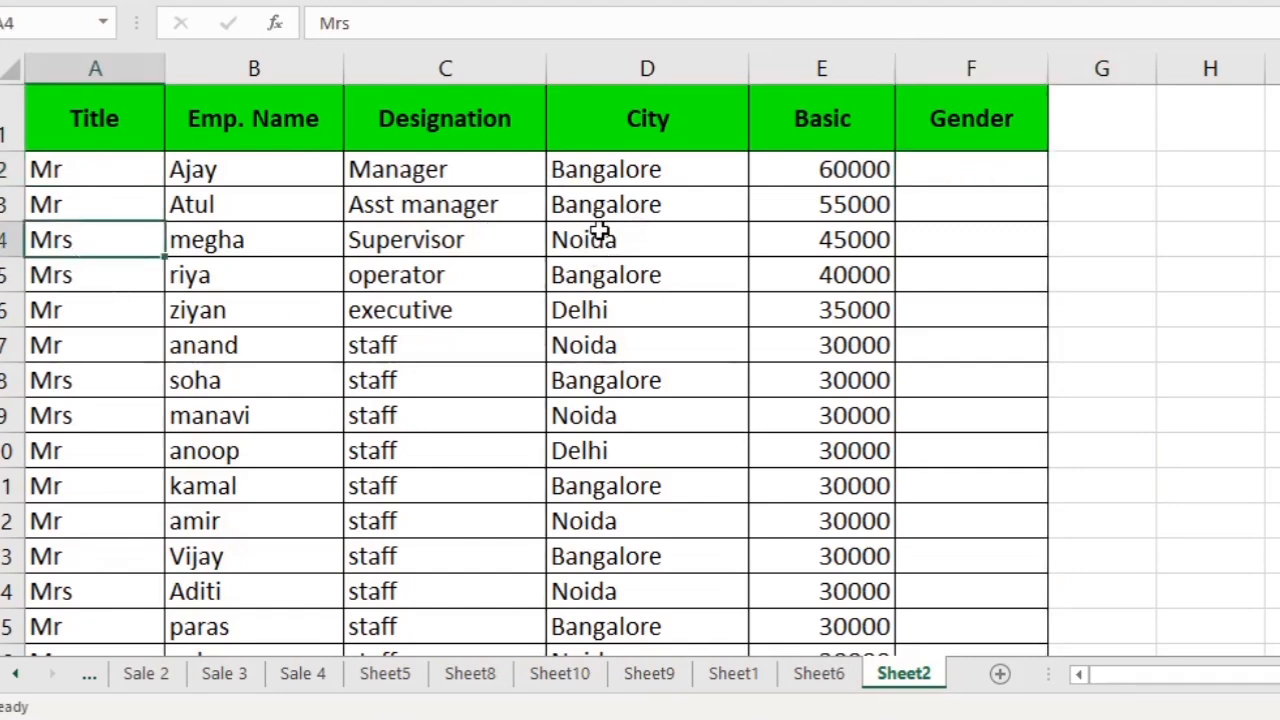
click(954, 244)
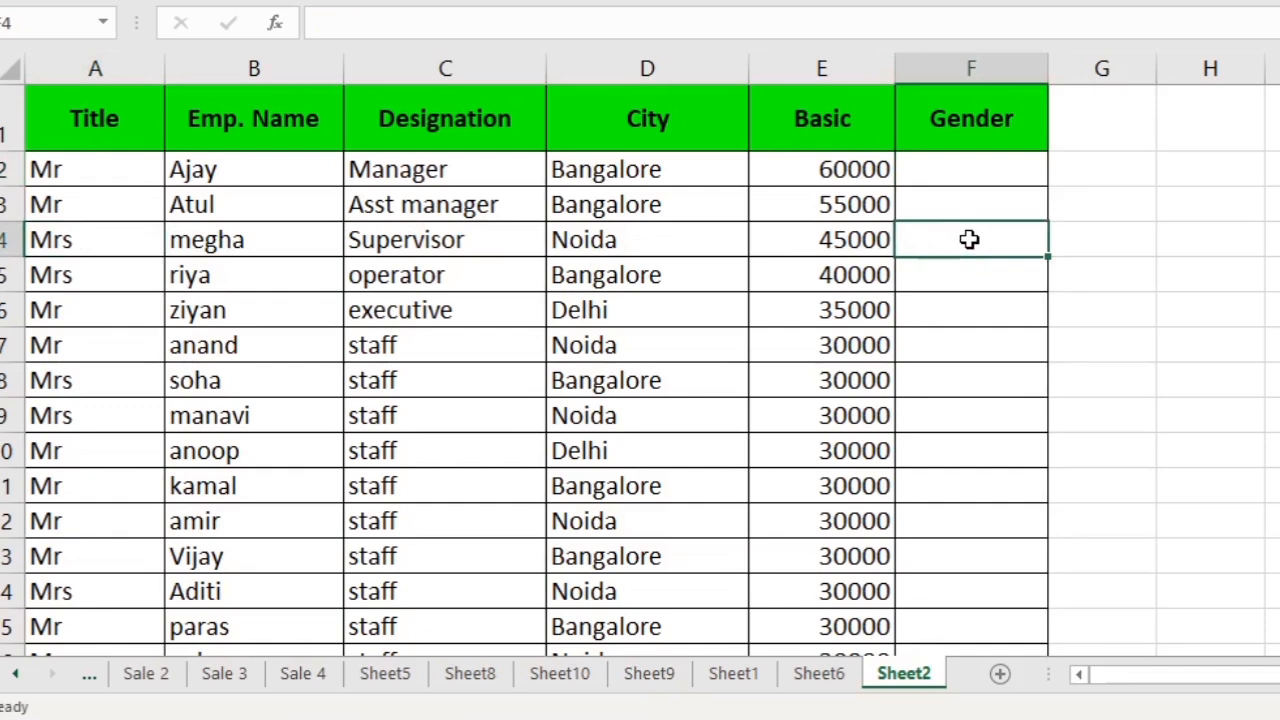
click(966, 208)
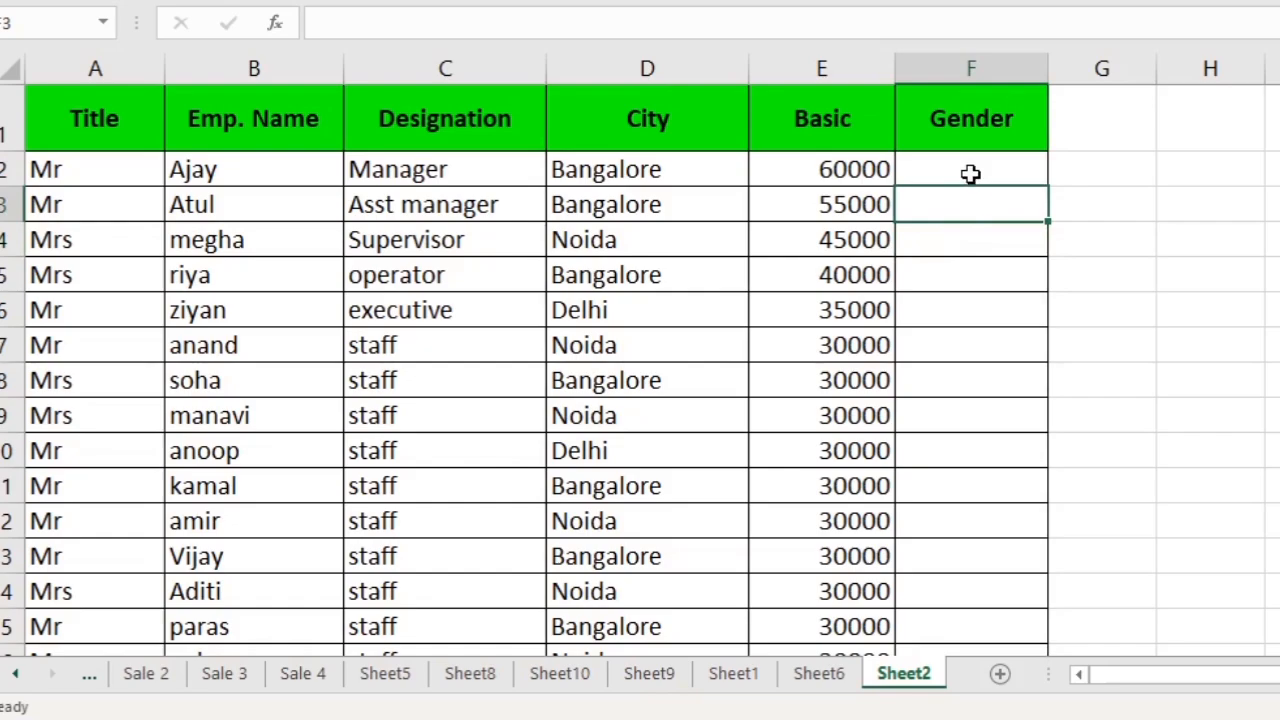
Step: Enter the formula =IF(A2="mr","male","female") in cell F2 under Gender on Sheet2
click(971, 175)
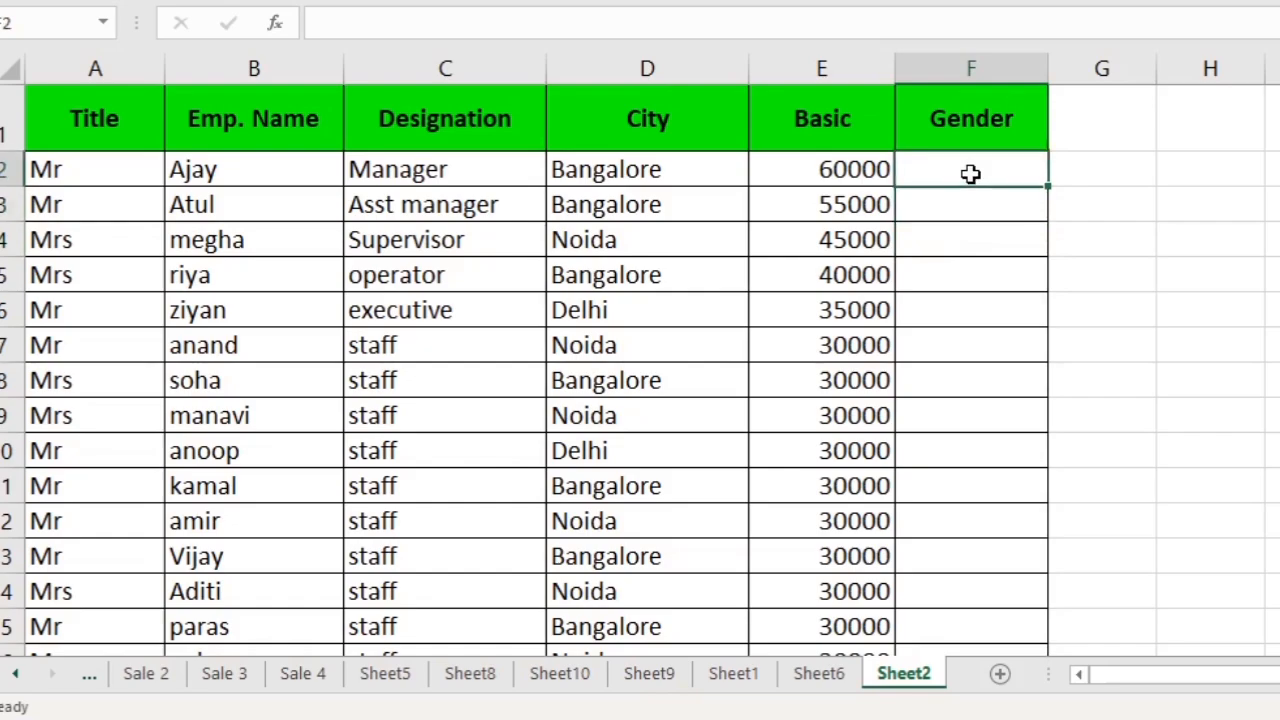
text(=i)
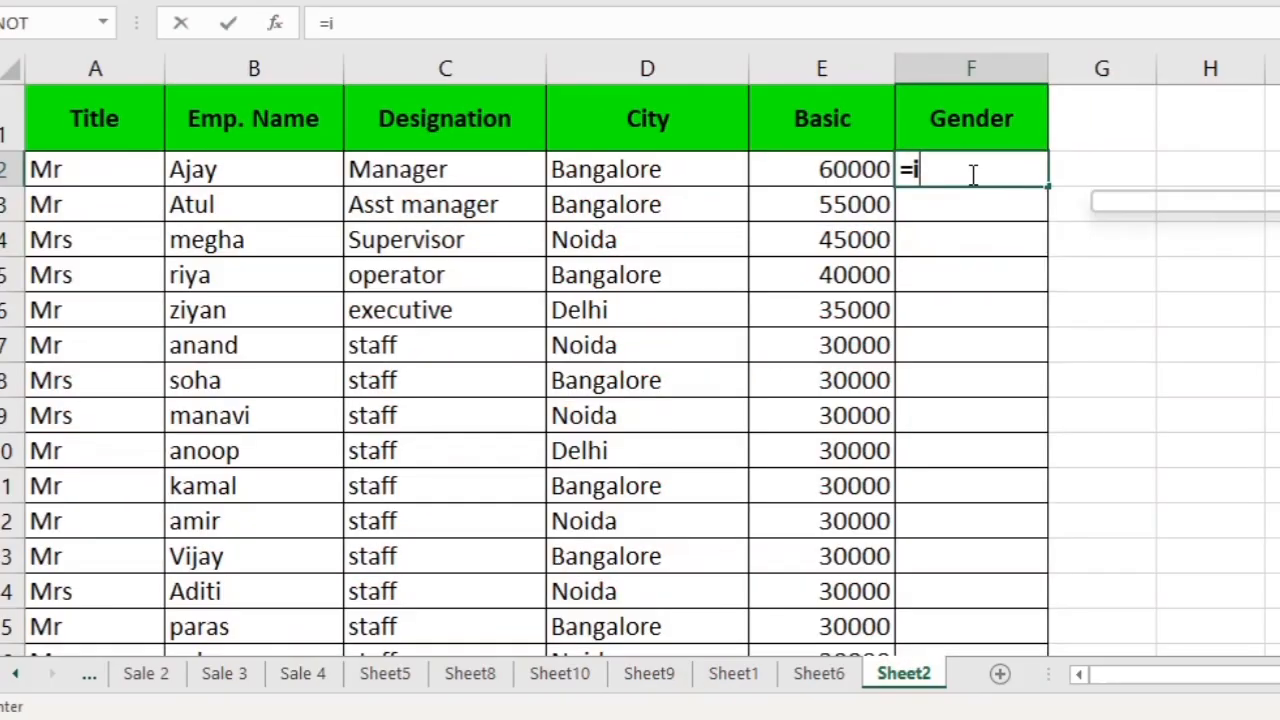
text(f()
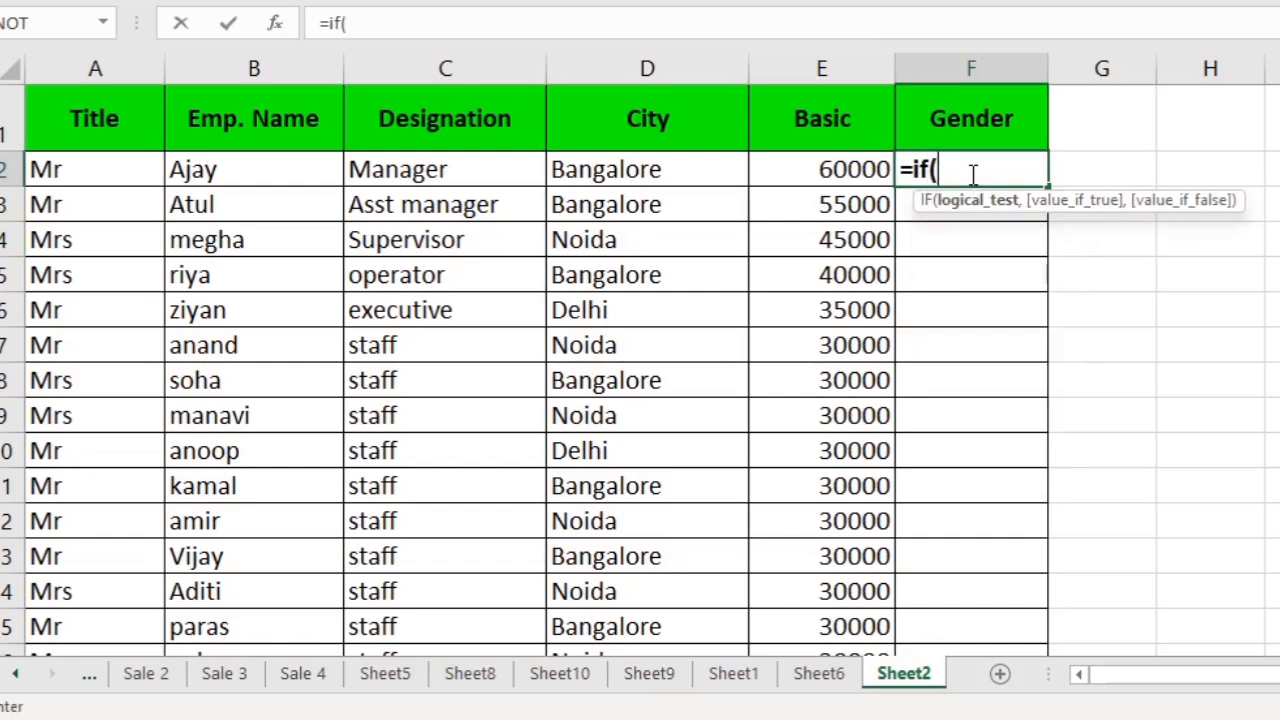
click(105, 177)
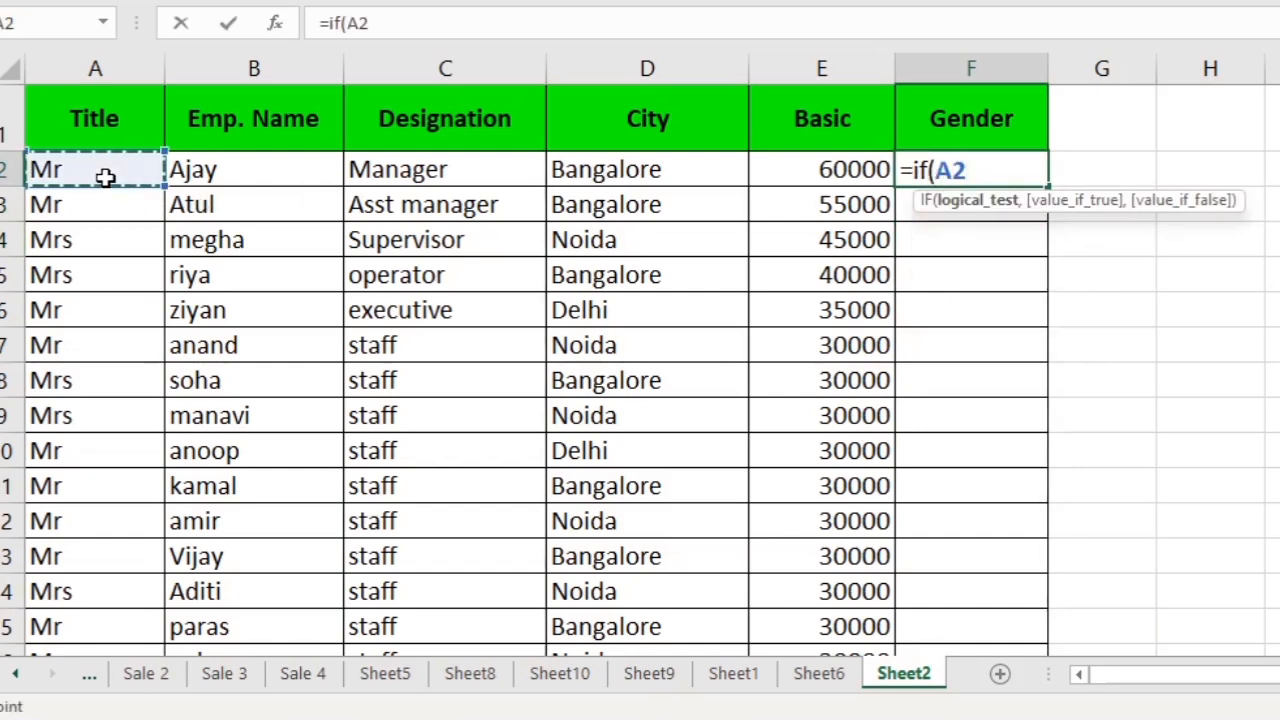
text(=)
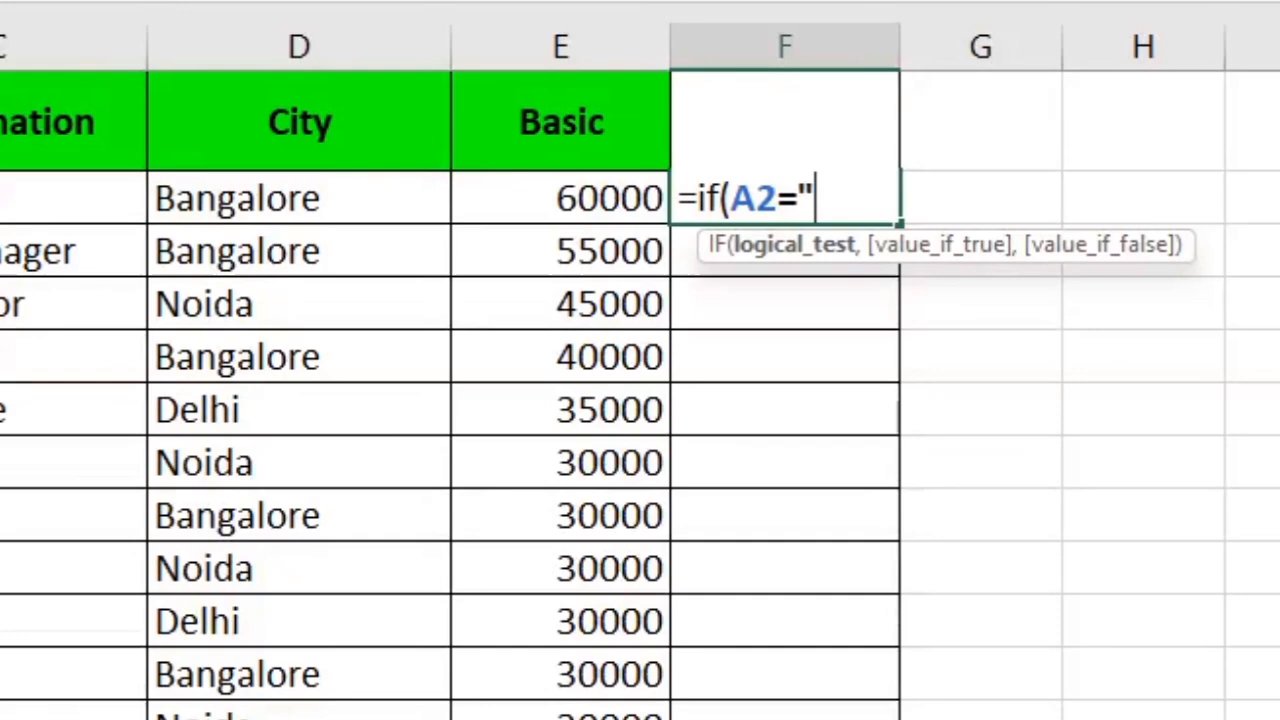
text(m)
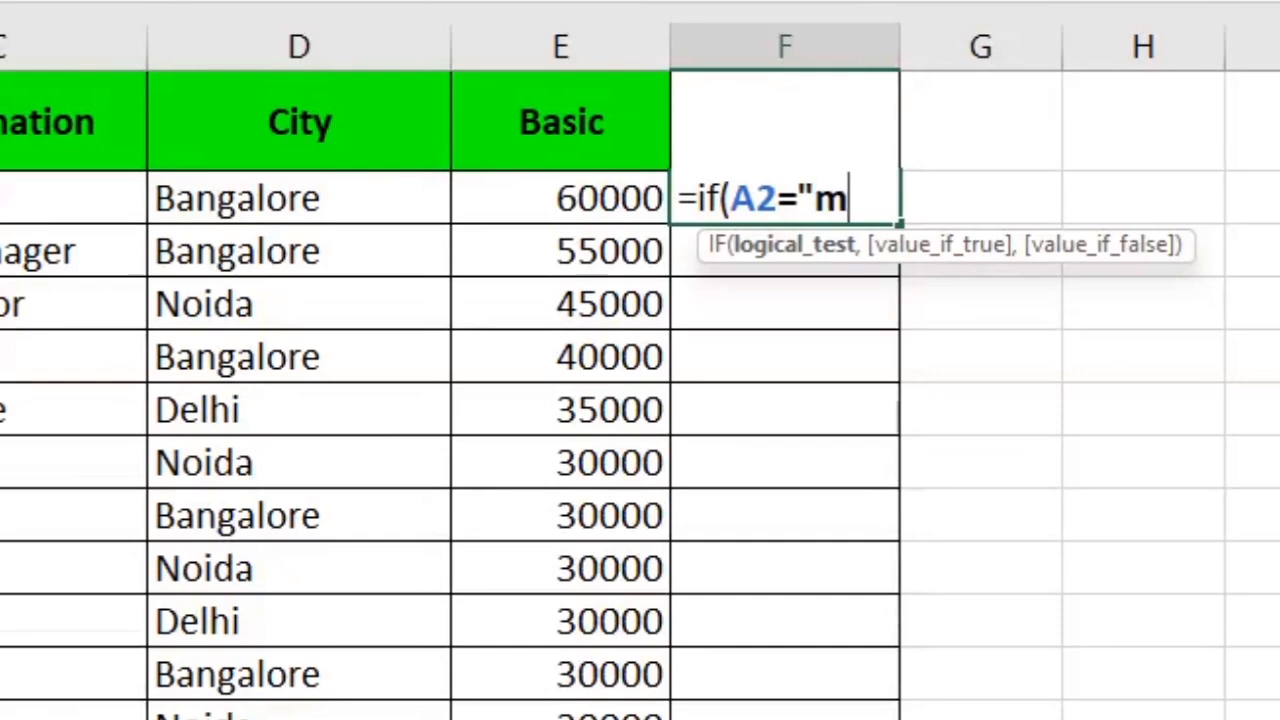
text(r",")
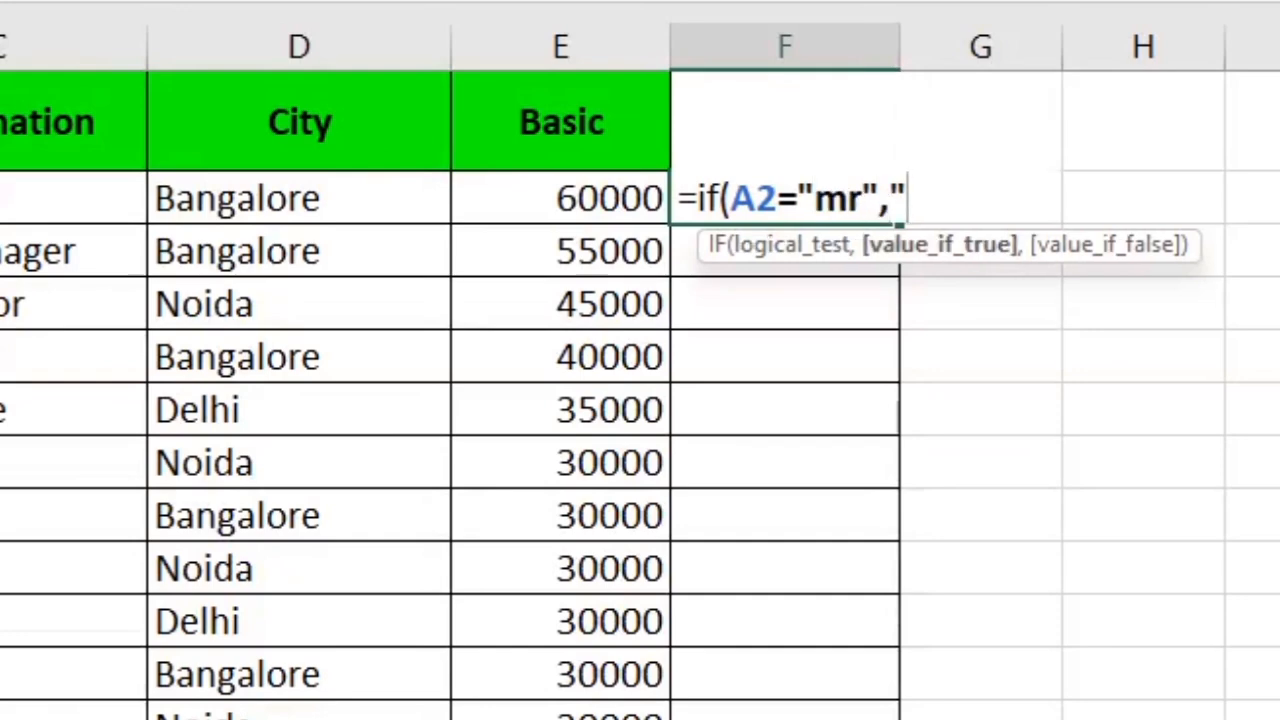
text(male)
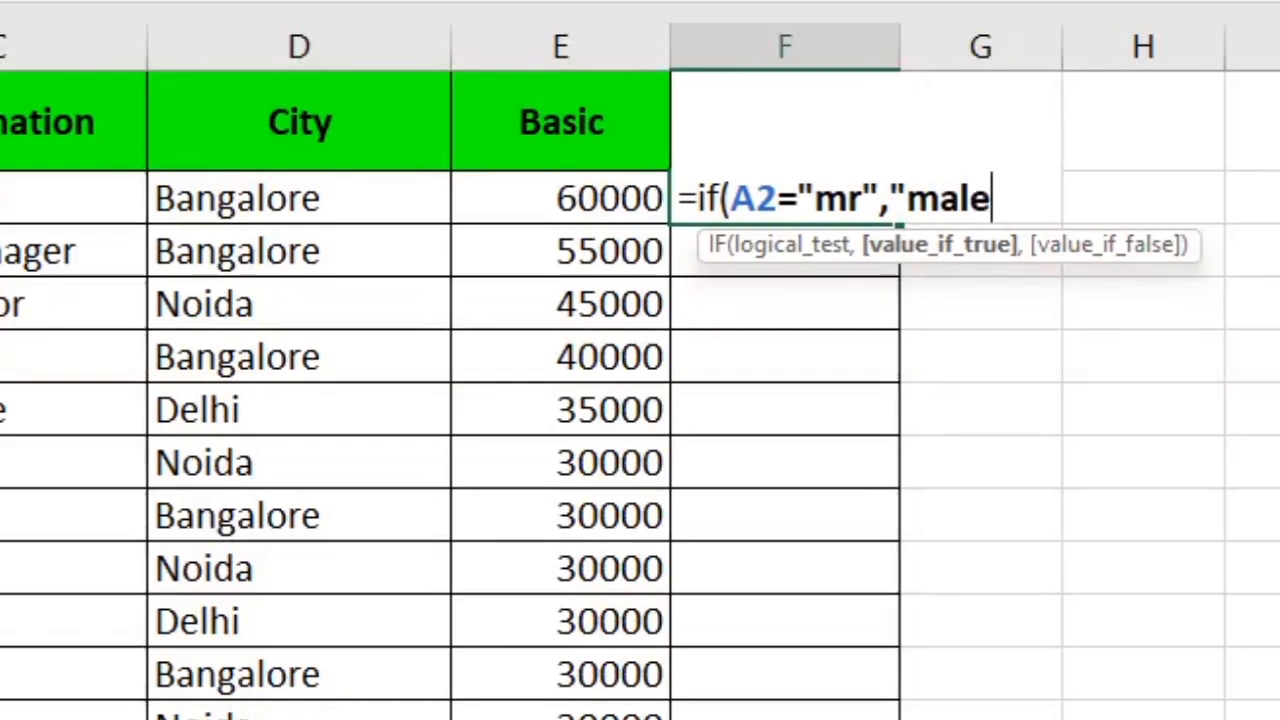
text(",")
text(f)
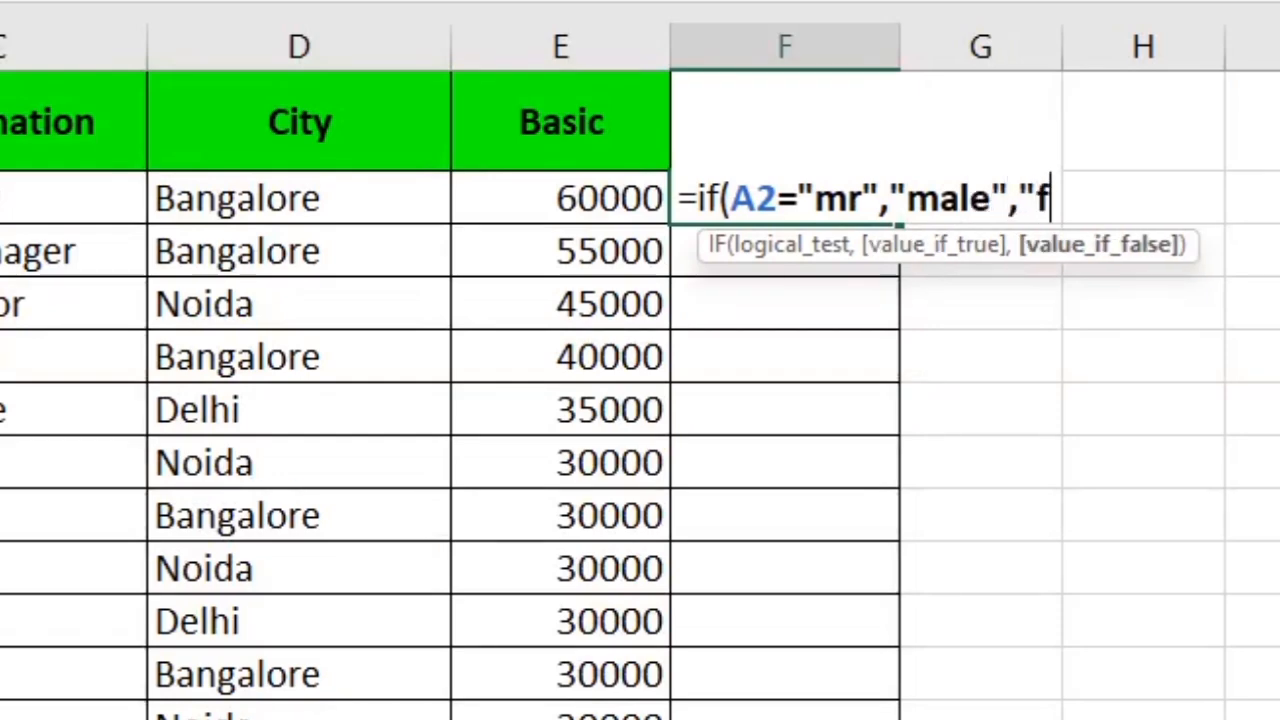
text(emal)
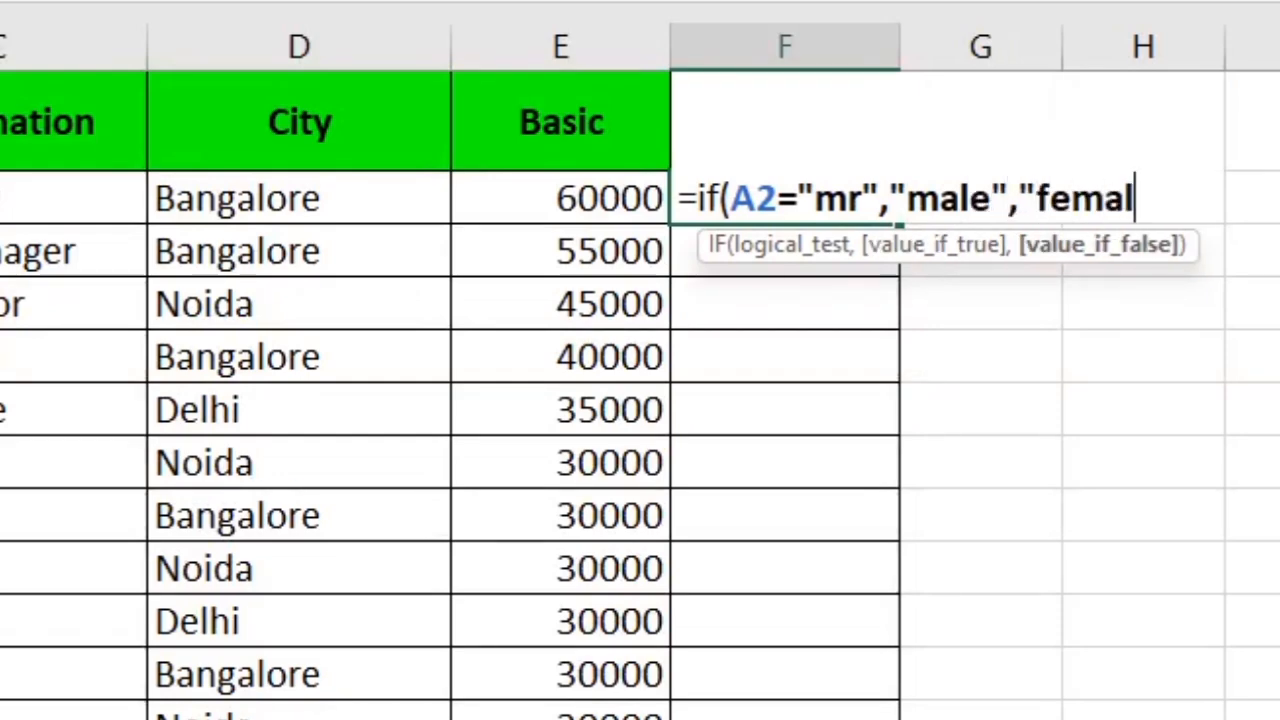
text(e"))
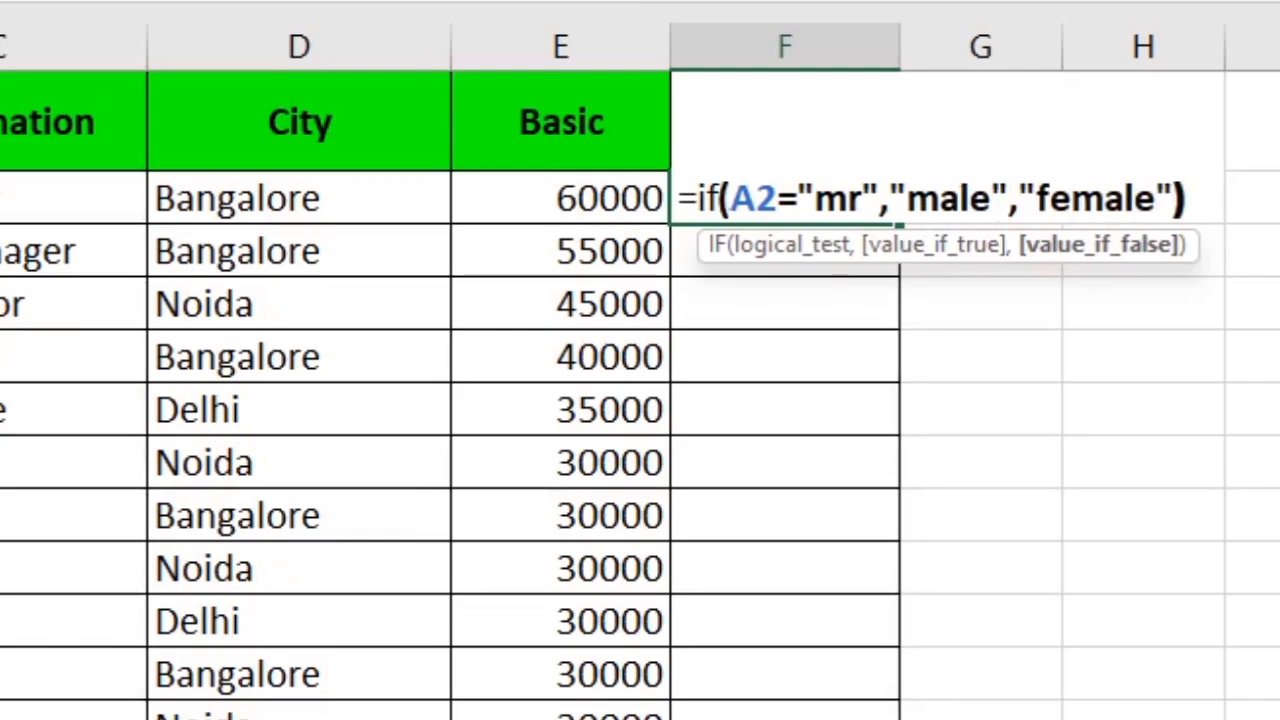
key(Return)
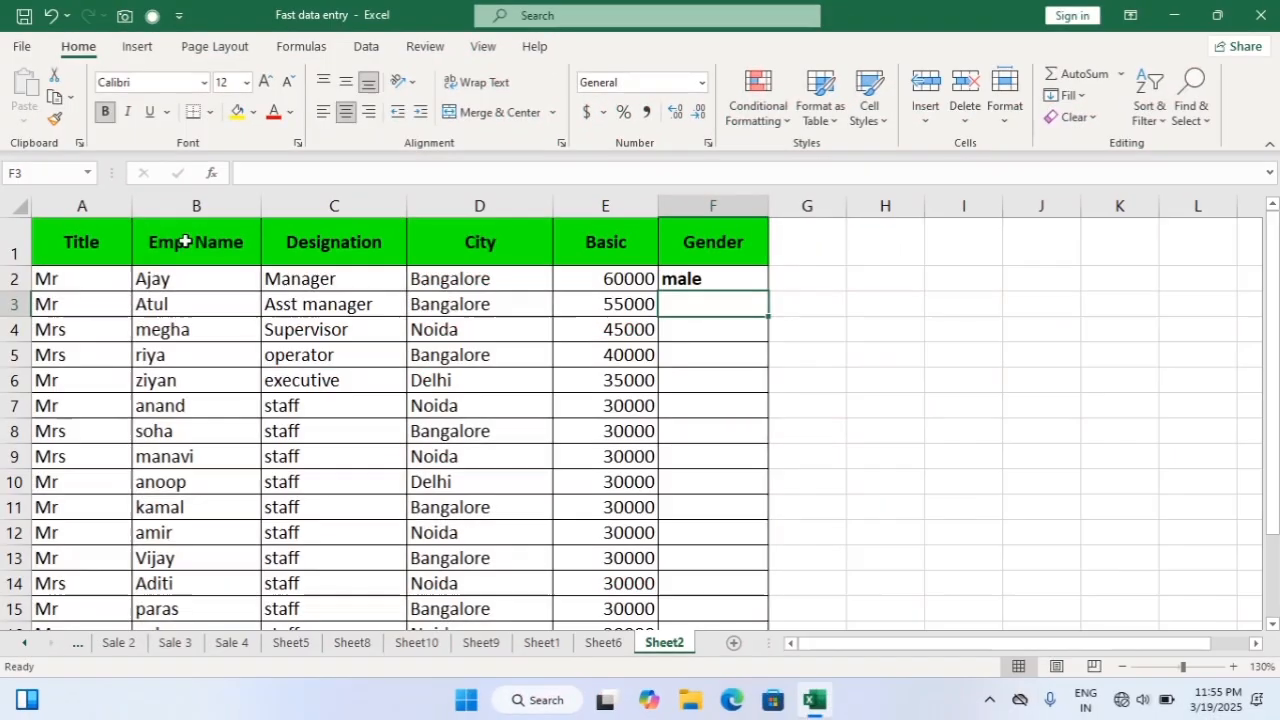
Step: Fill the Gender formula from F2 down through F16 and deselect the range
click(690, 279)
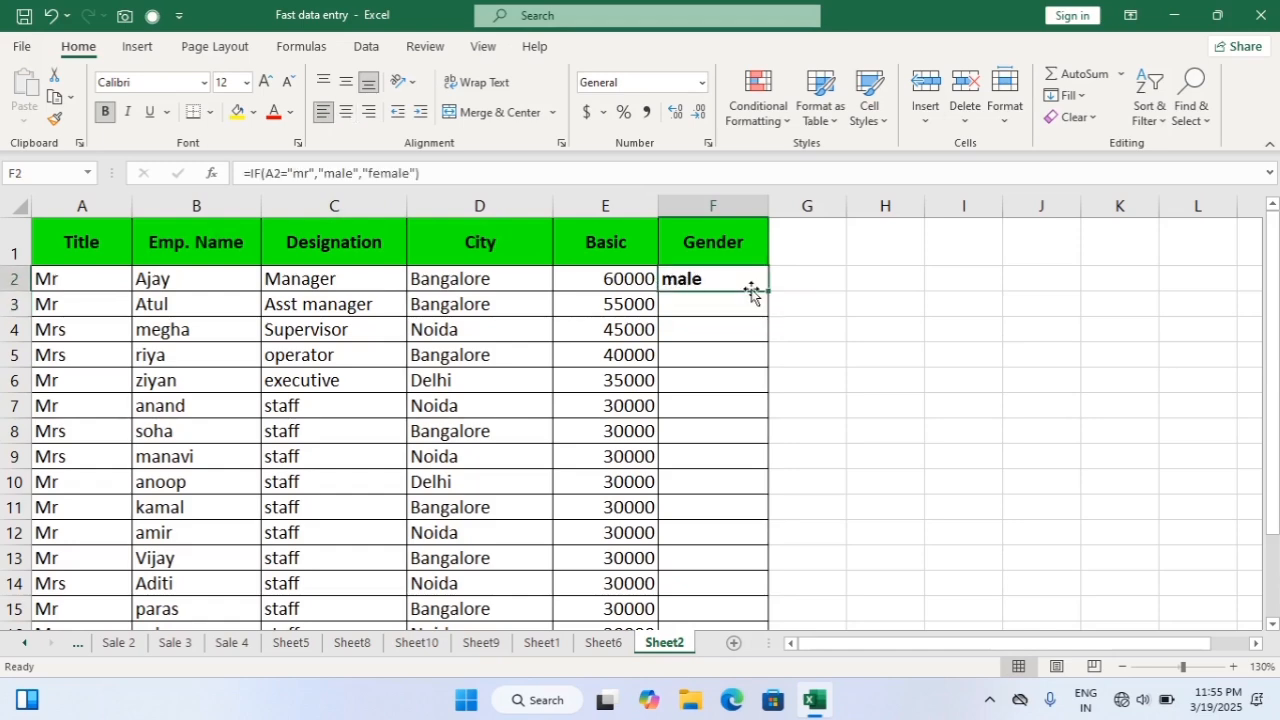
drag(768, 290, 764, 565)
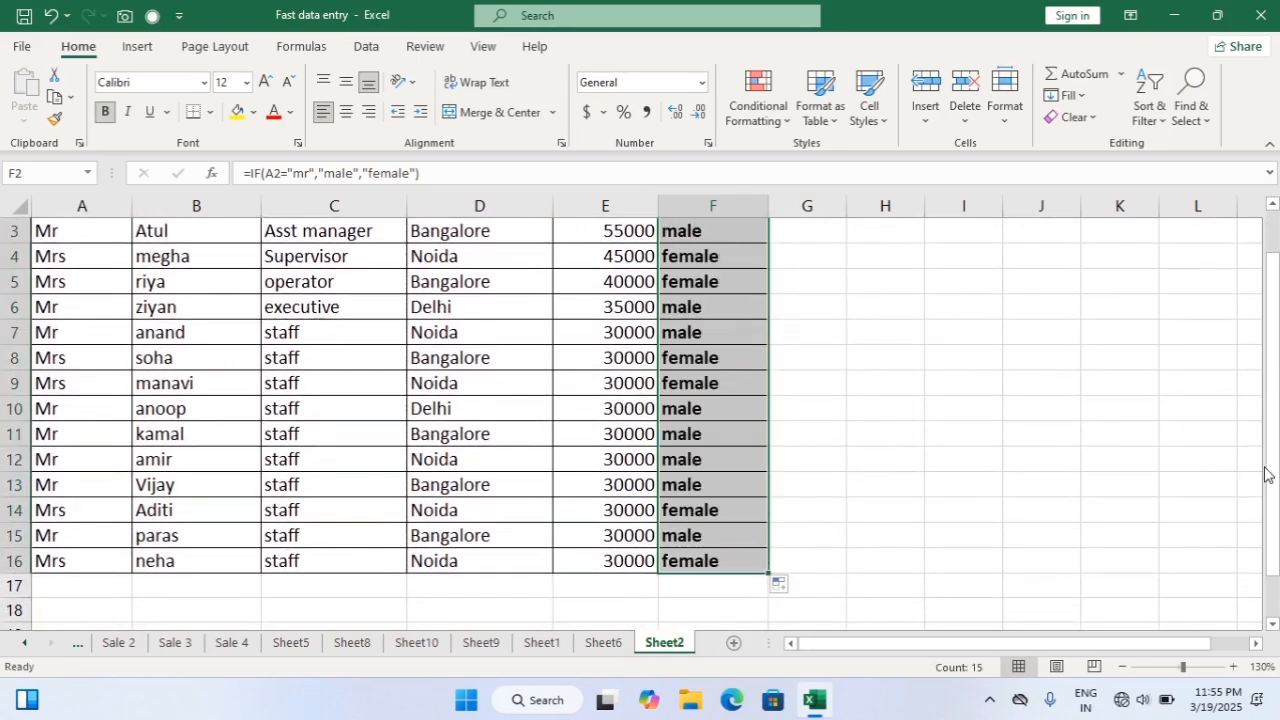
drag(1265, 474, 1255, 392)
click(1014, 388)
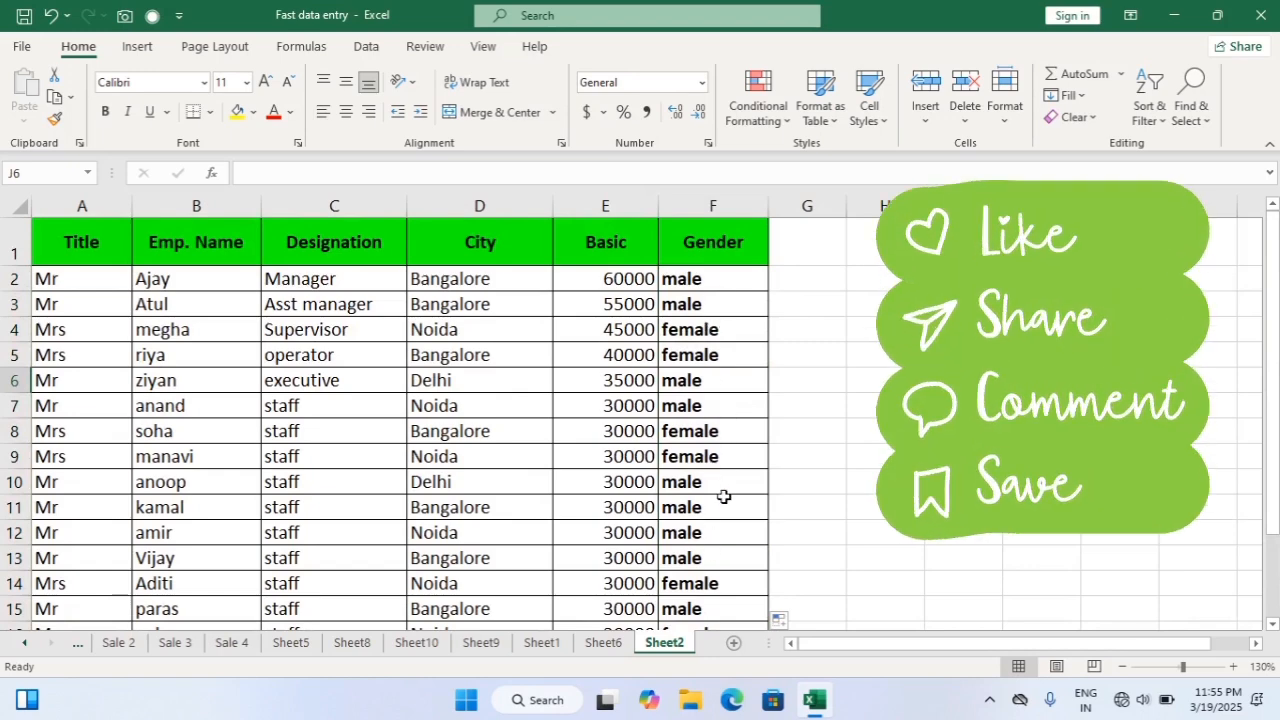
click(833, 361)
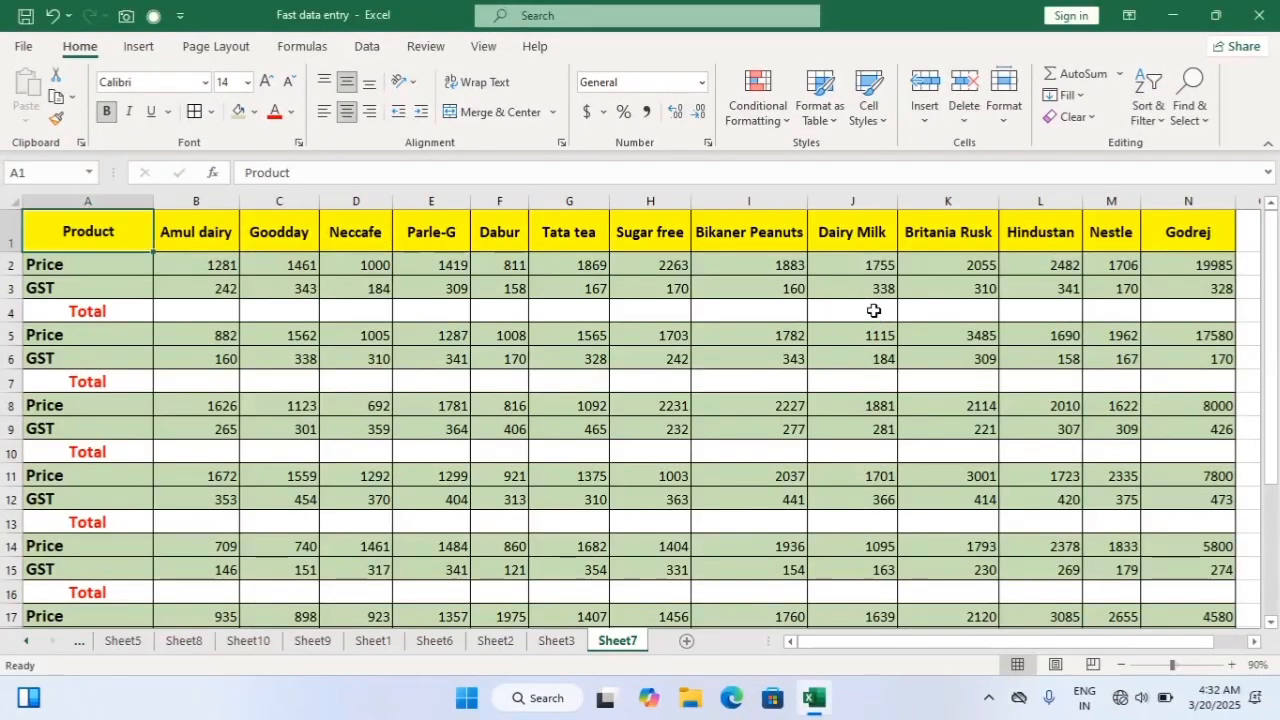
Step: Select all blank Total-row cells of the product table A1:N25 on Sheet7 using Go To Special with the Blanks option
click(884, 311)
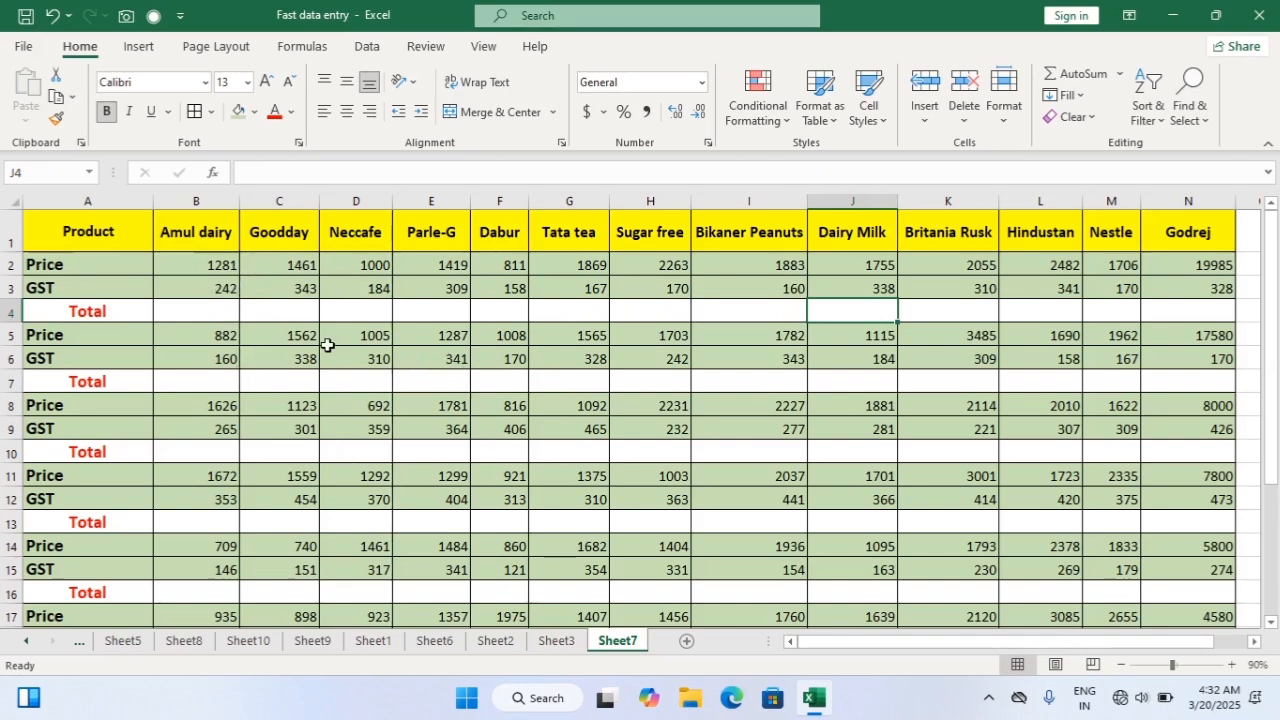
click(109, 234)
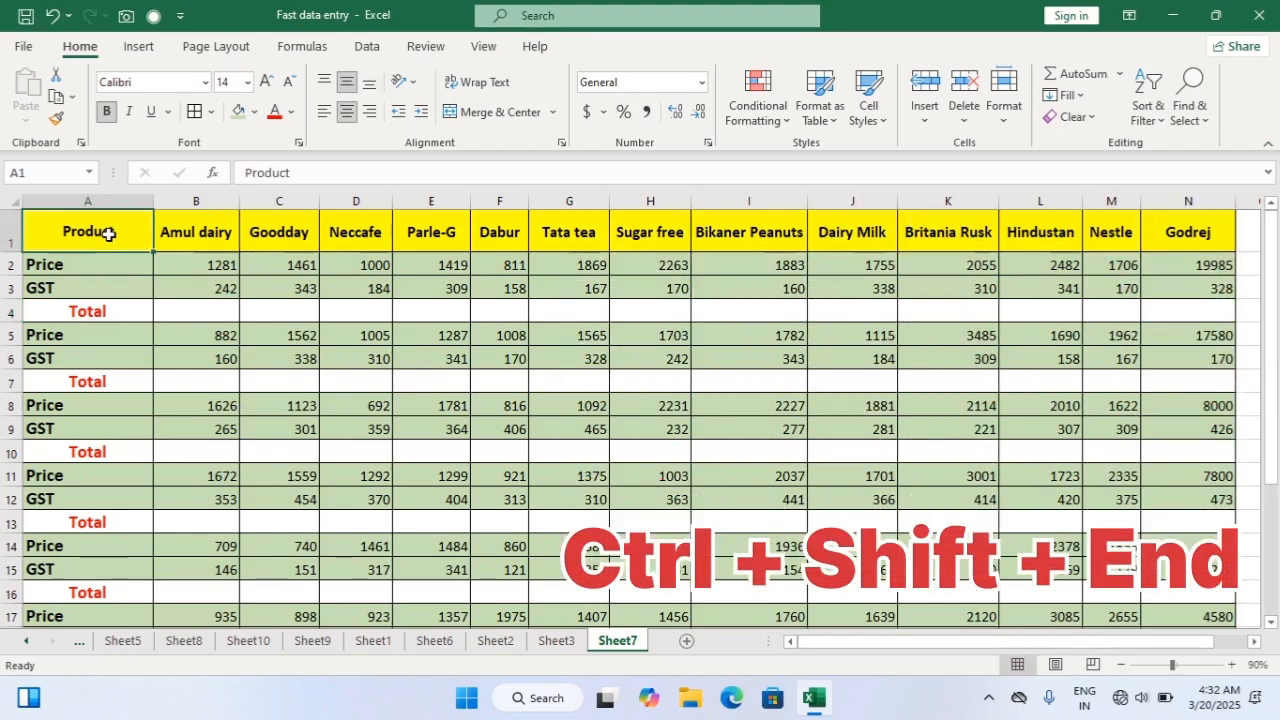
key(ctrl+shift+End)
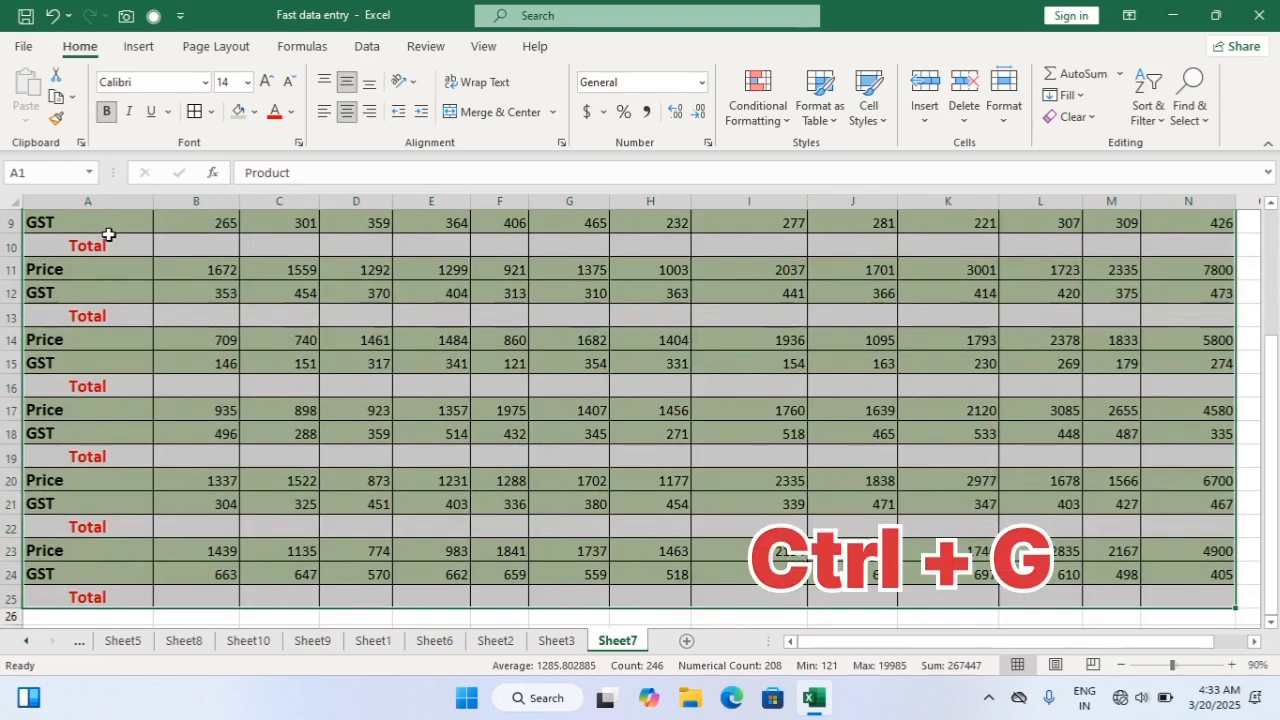
key(ctrl+g)
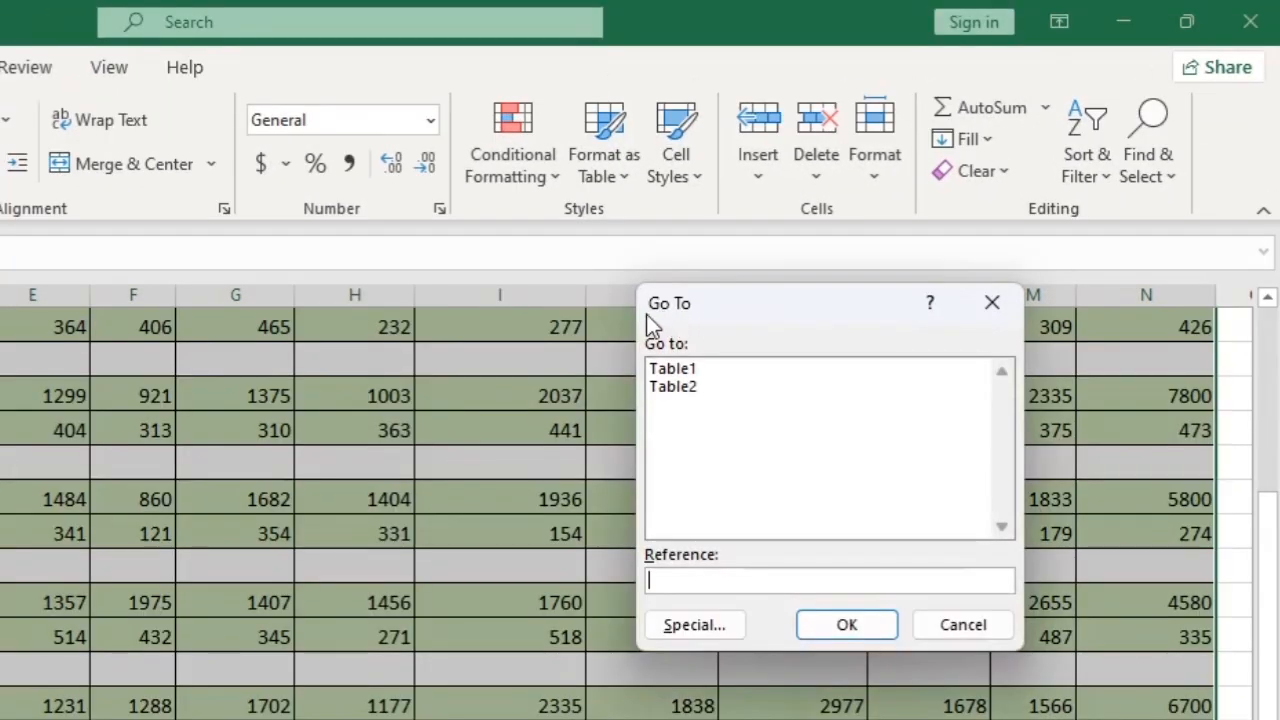
click(690, 625)
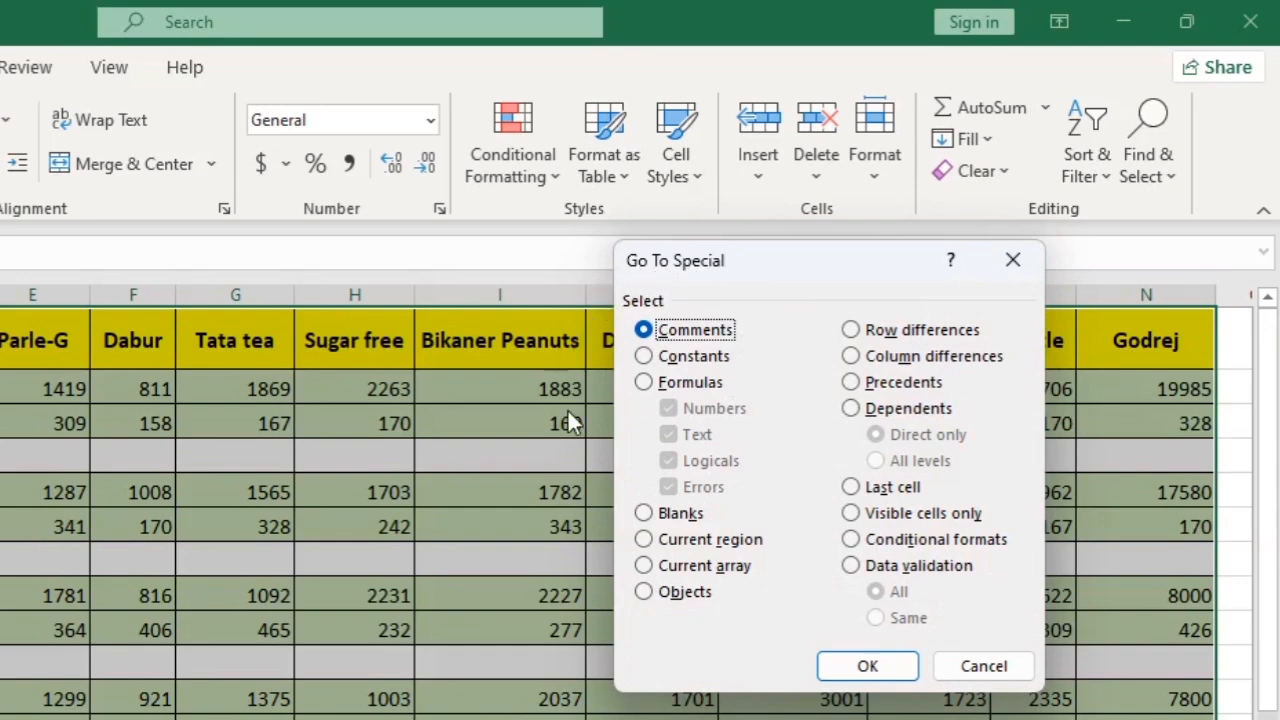
click(668, 514)
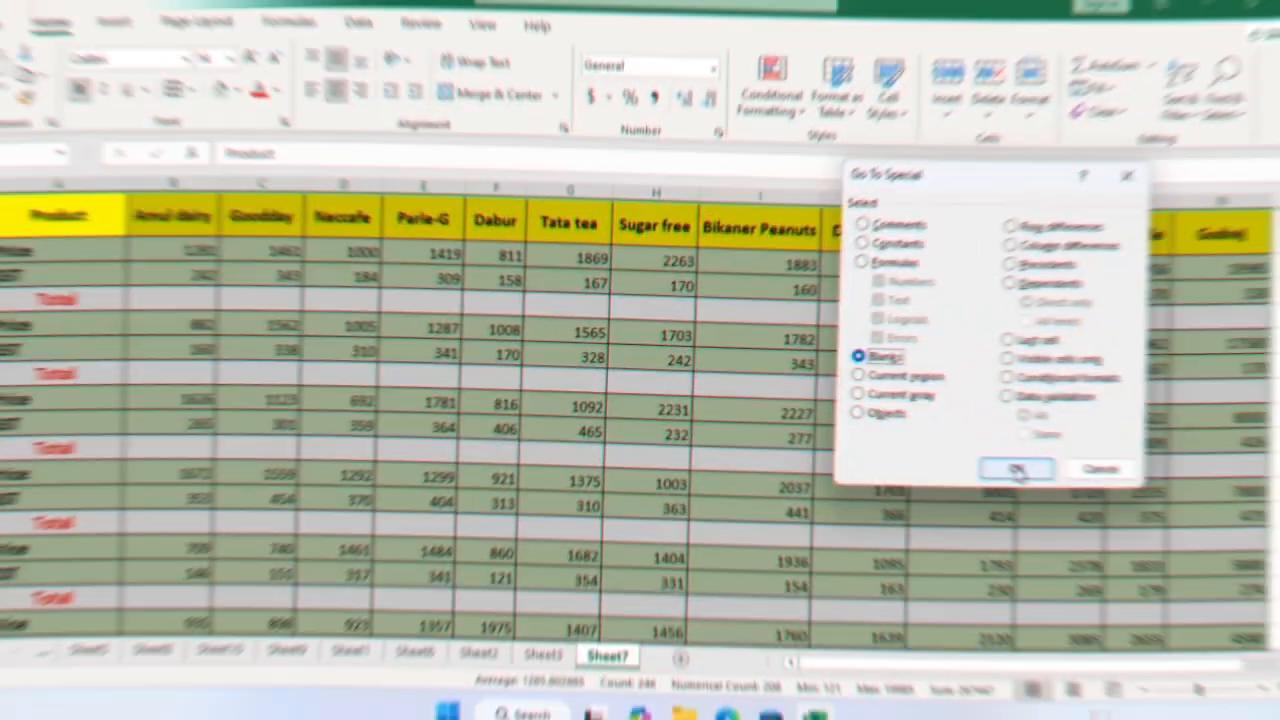
click(866, 665)
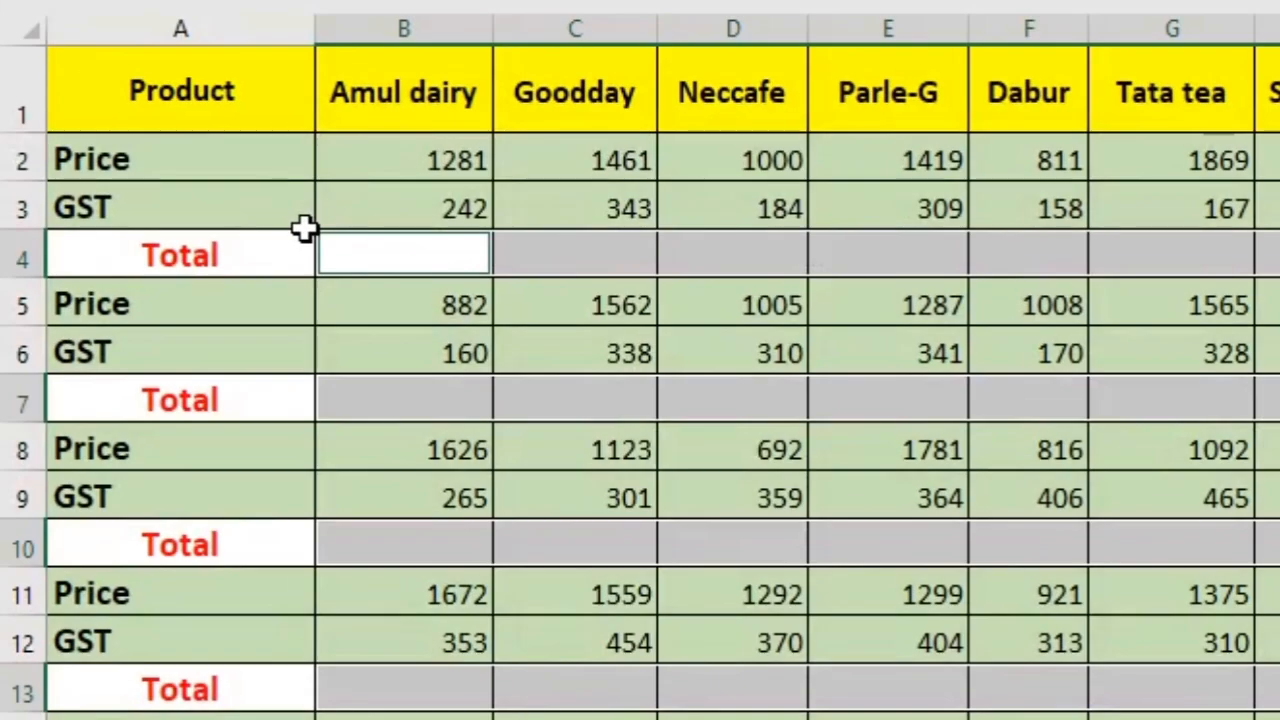
Step: Fill all selected blank Total cells at once with the formula =SUM(B2:B3), adding Price and GST, and deselect them
text(=sum)
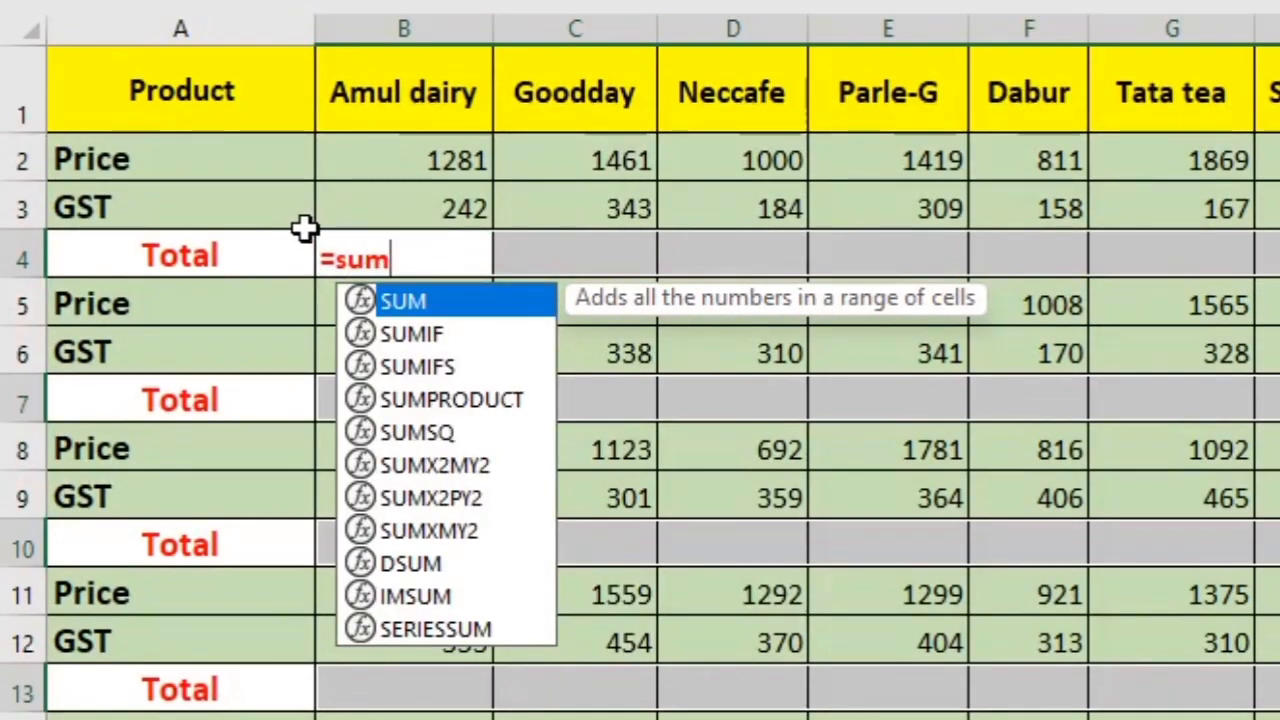
text(()
click(405, 181)
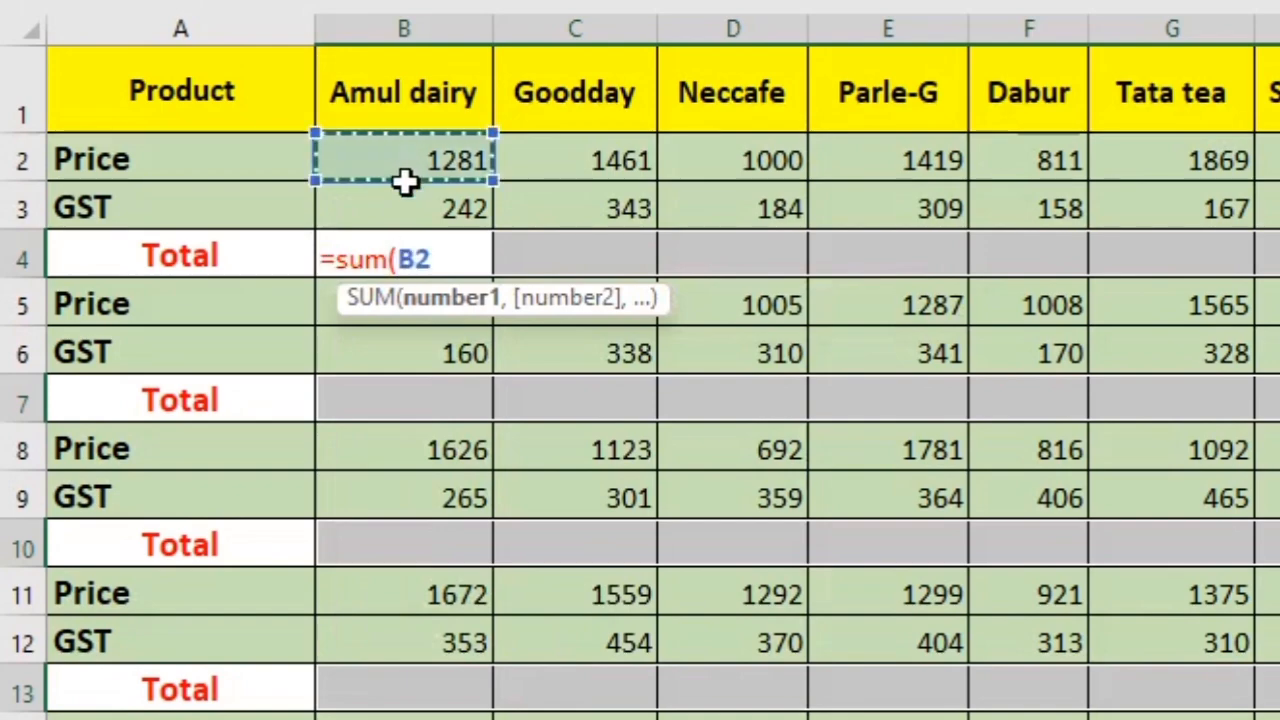
drag(405, 181, 408, 206)
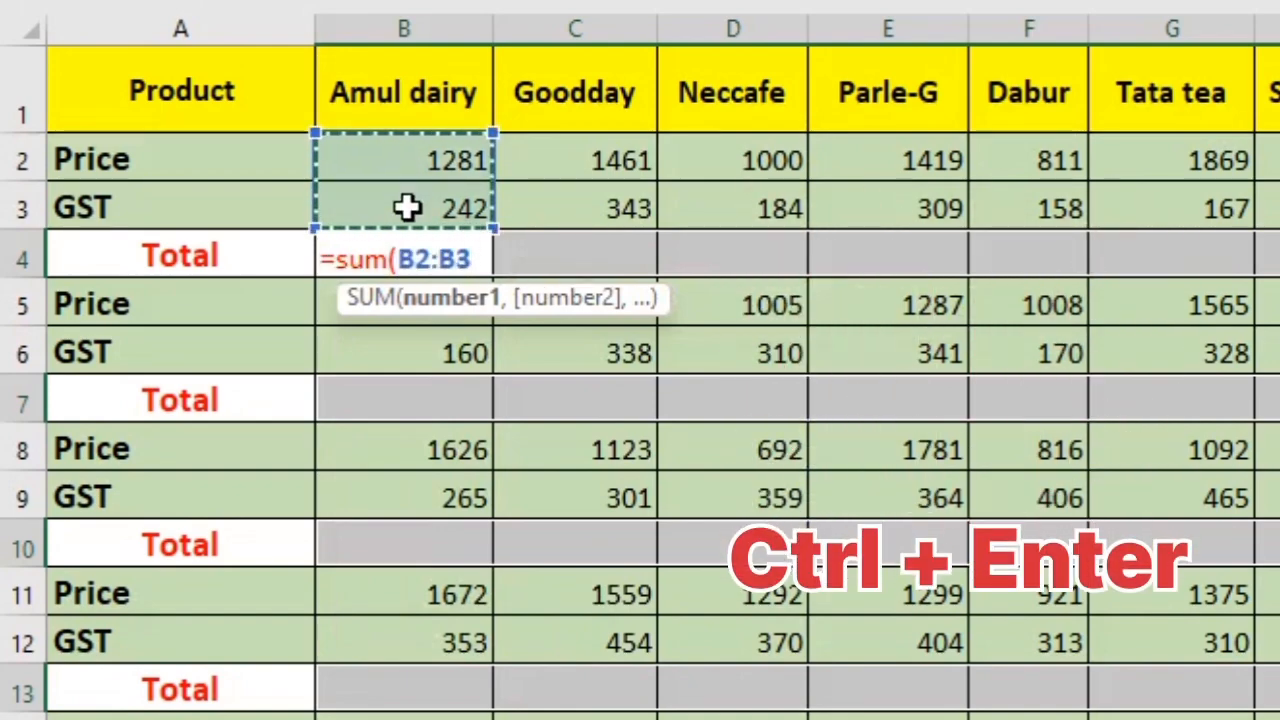
key(ctrl+Return)
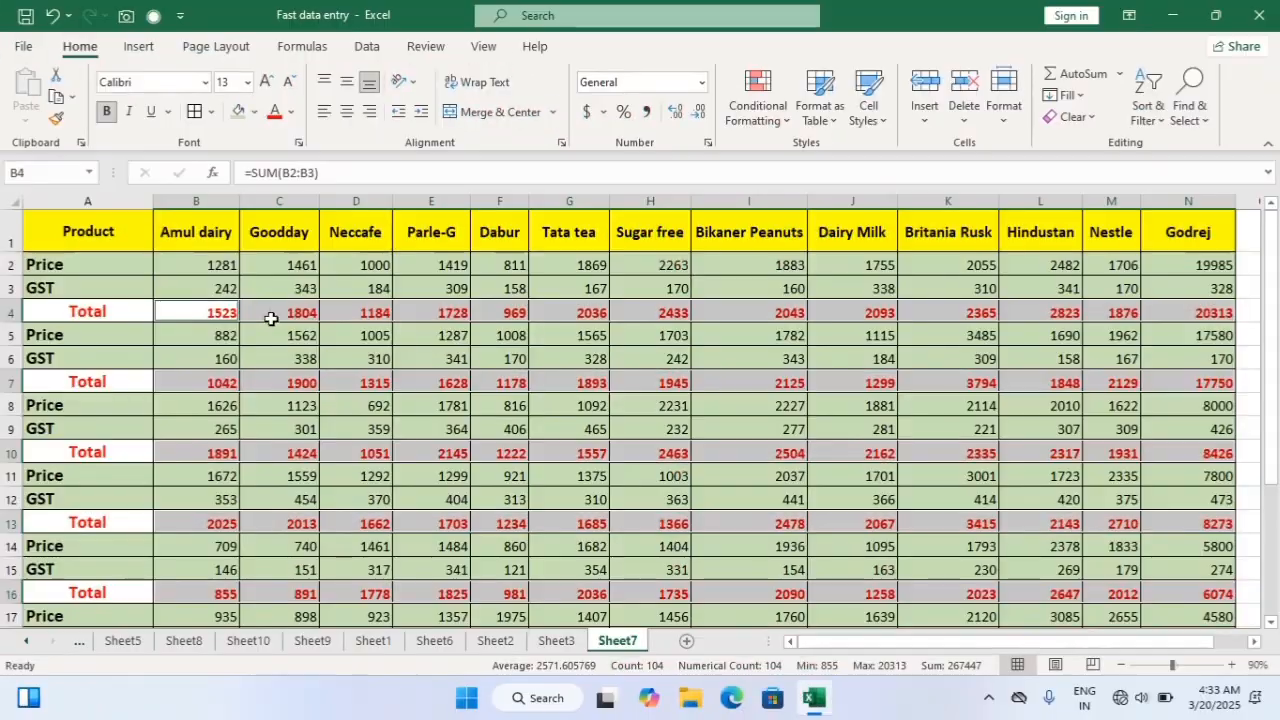
click(275, 333)
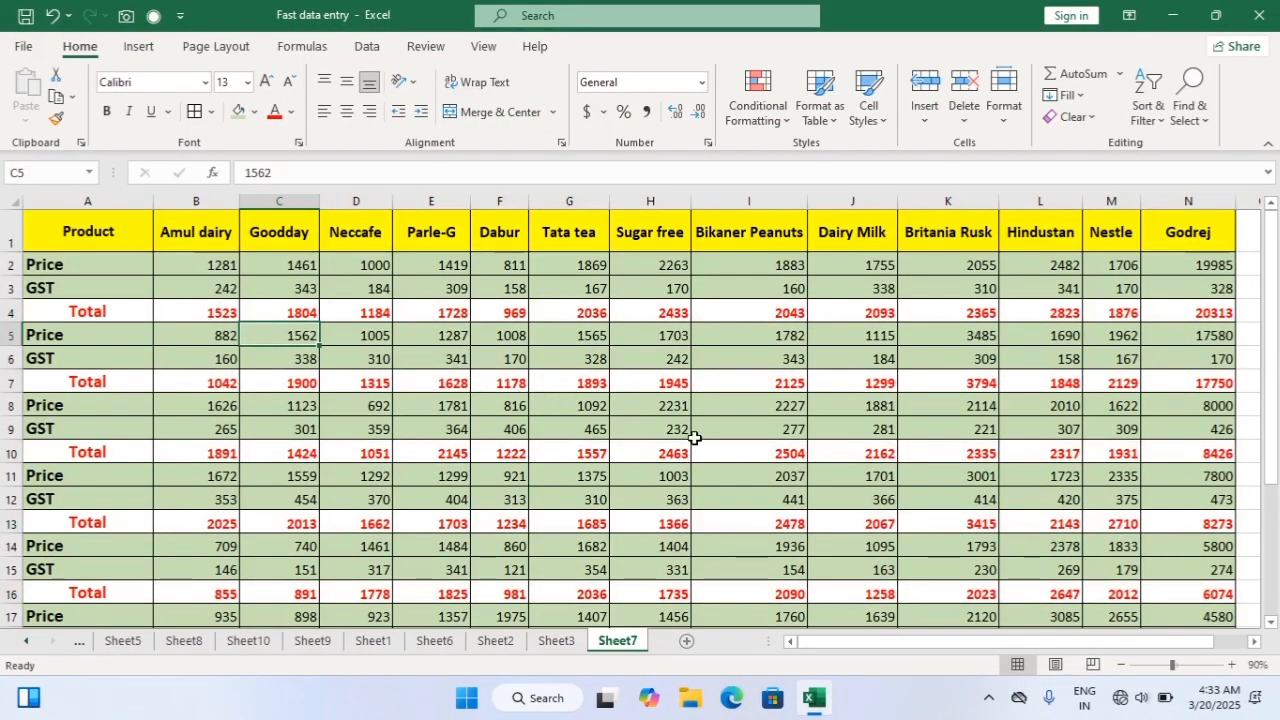
Step: Look over the Total rows on Sheet7 and switch to the product table on Sheet3
mouse_move(1271, 380)
mouse_down()
mouse_move(1271, 510)
mouse_move(1267, 356)
mouse_up()
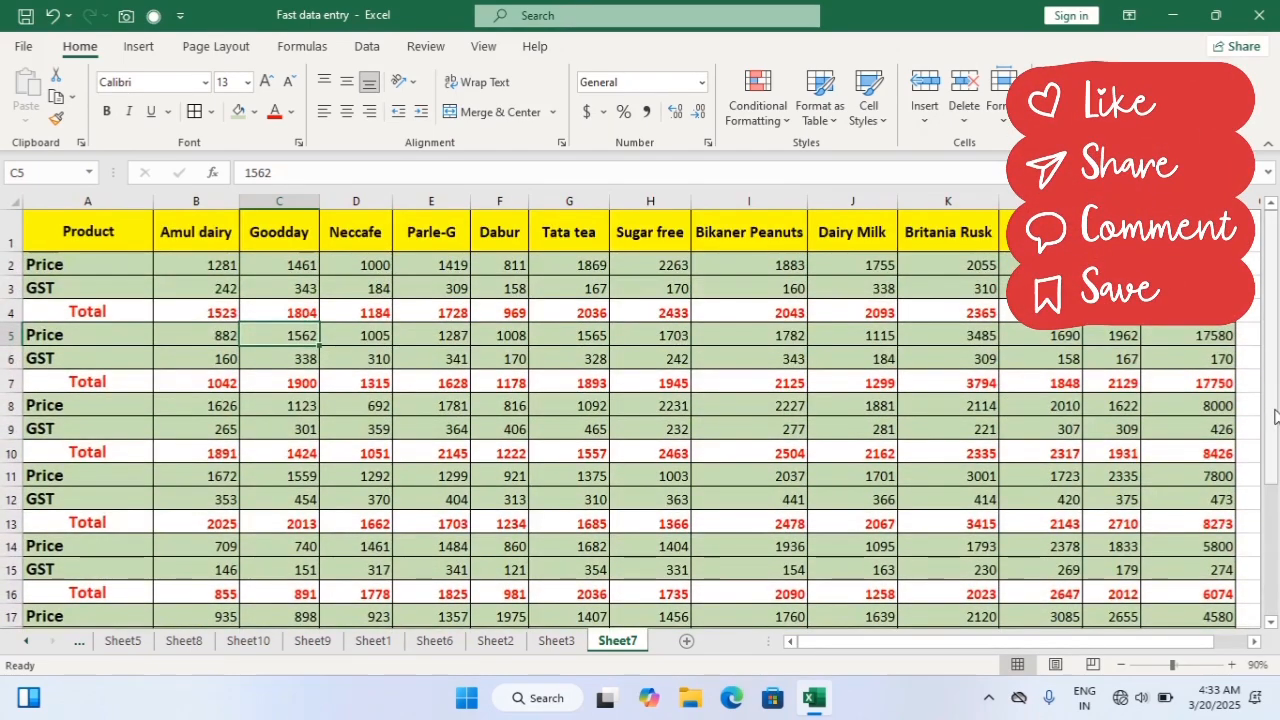
click(560, 640)
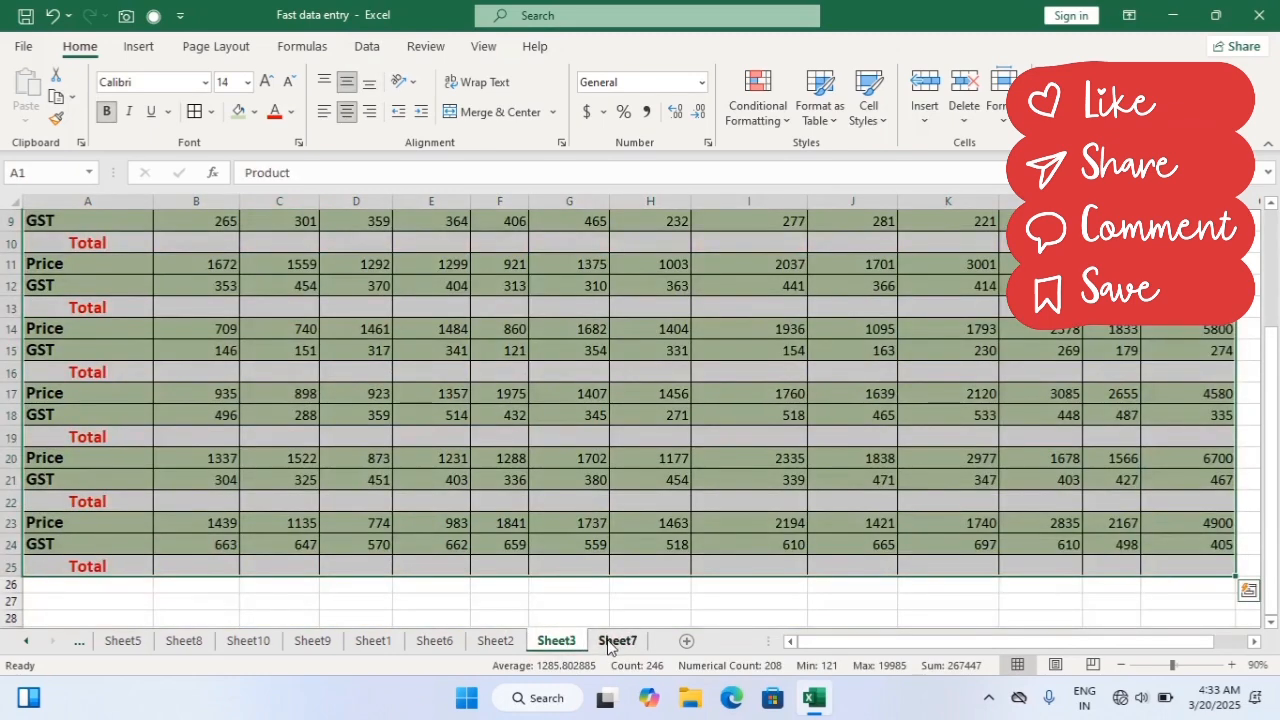